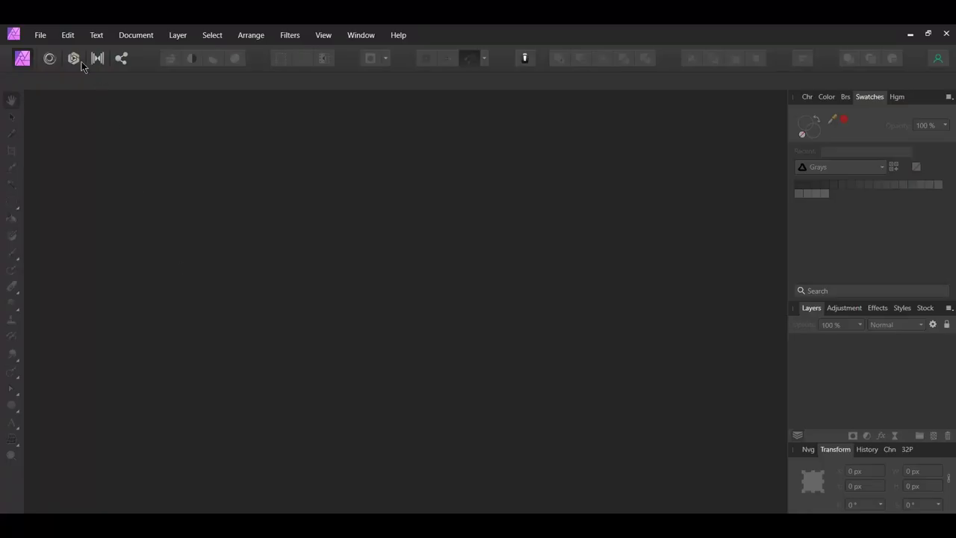
Create a new A4 portrait document with inches as units, 72 DPI and the RGB/8 color format
left_click(41, 35)
left_click(49, 65)
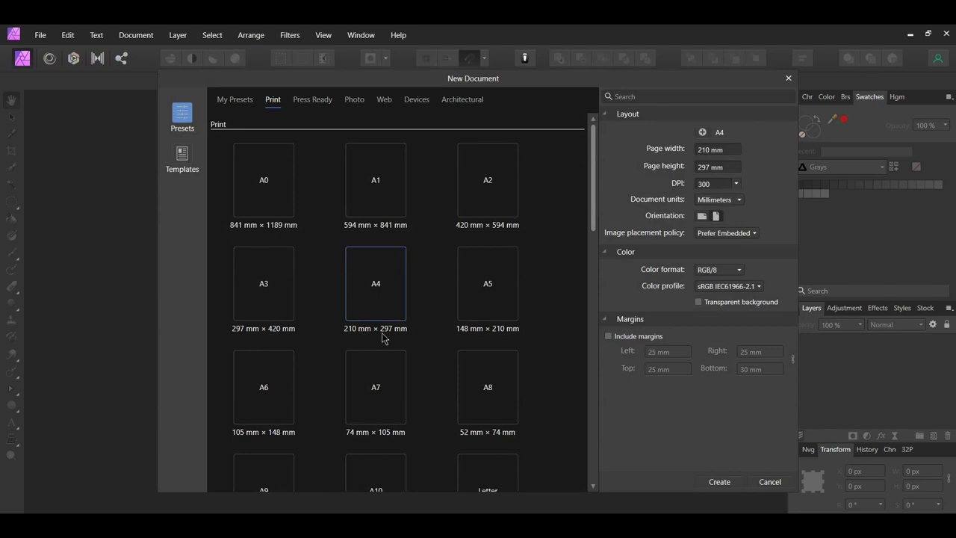
left_click(739, 201)
left_click(737, 257)
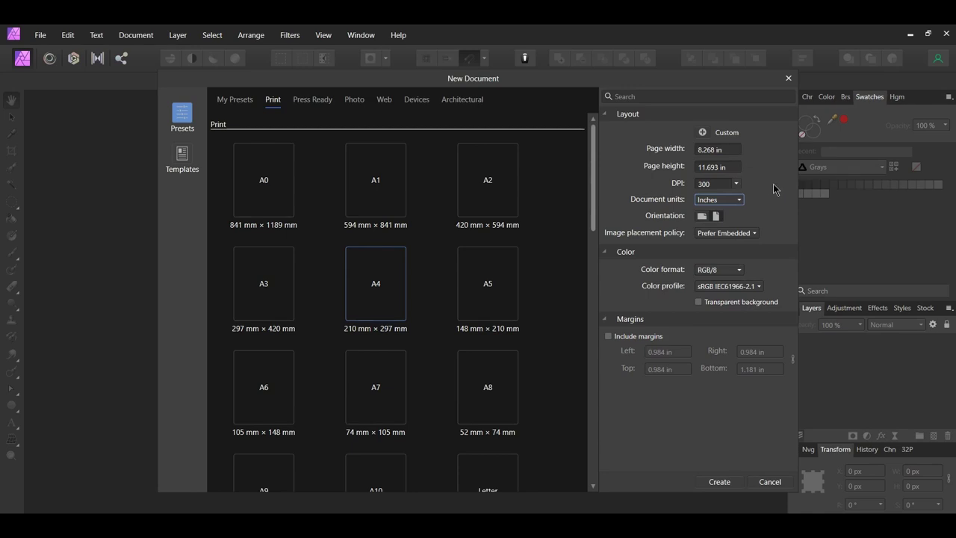
left_click(736, 185)
left_click(716, 197)
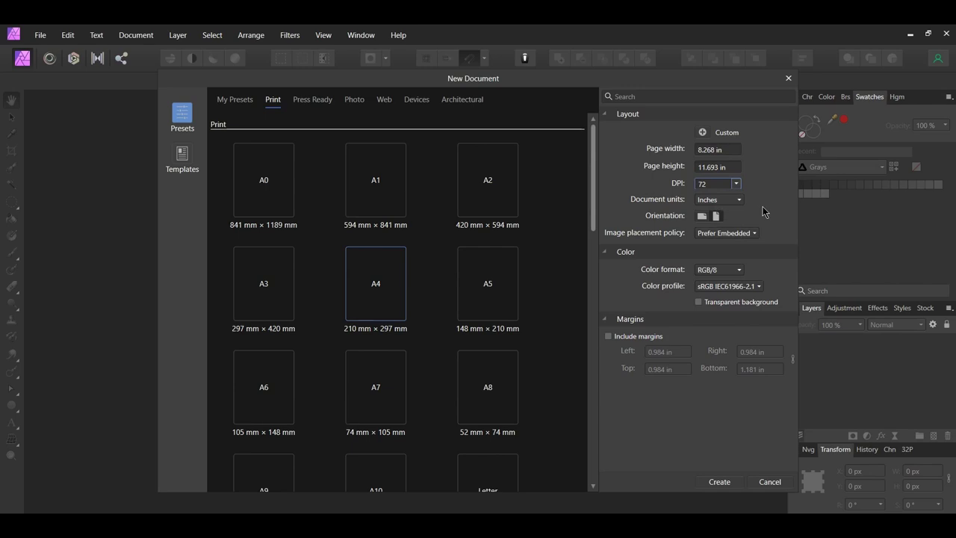
left_click(739, 269)
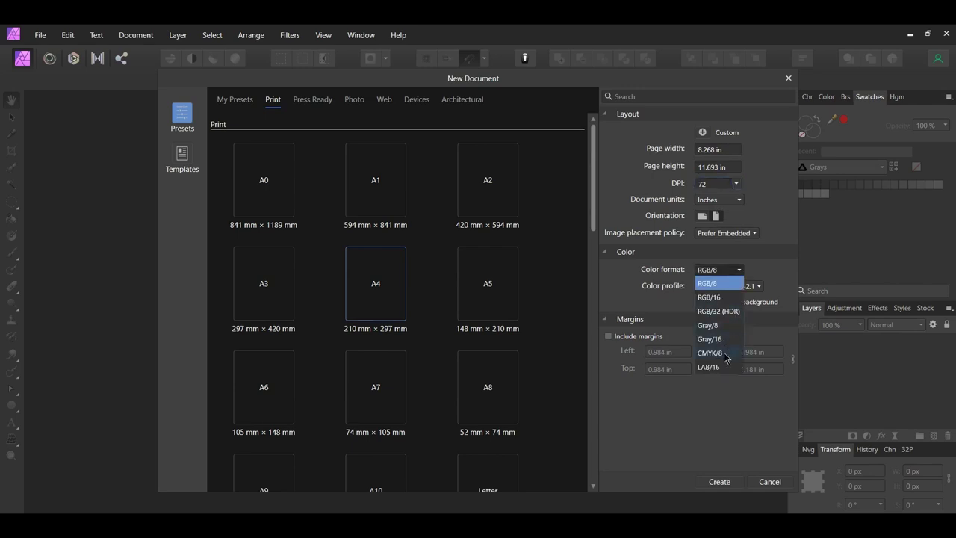
left_click(718, 269)
left_click(727, 485)
Place the cloud image pexels-pixabay-414659 from the Party Flyer folder onto the blank page
left_click(41, 37)
left_click(58, 164)
left_click(615, 198)
left_click_drag(615, 198, 413, 410)
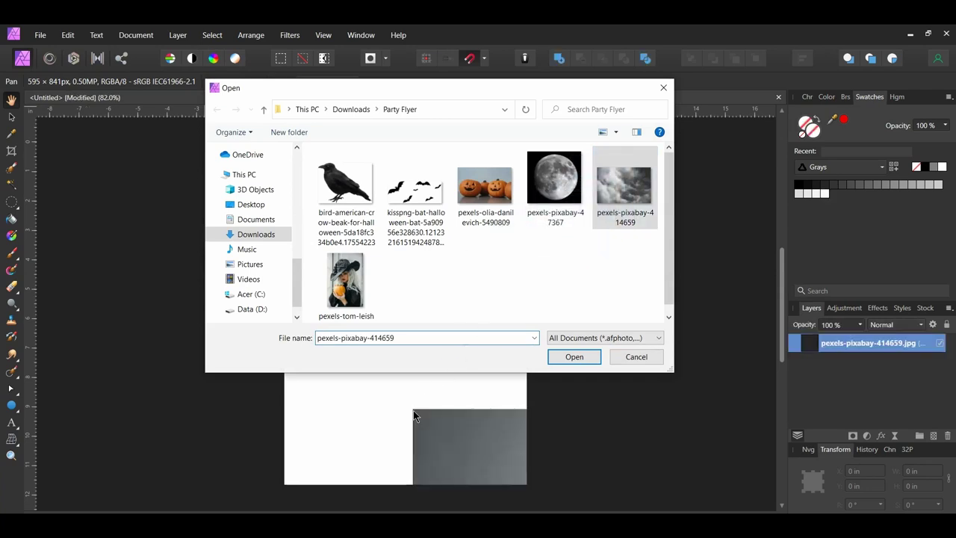
left_click(668, 89)
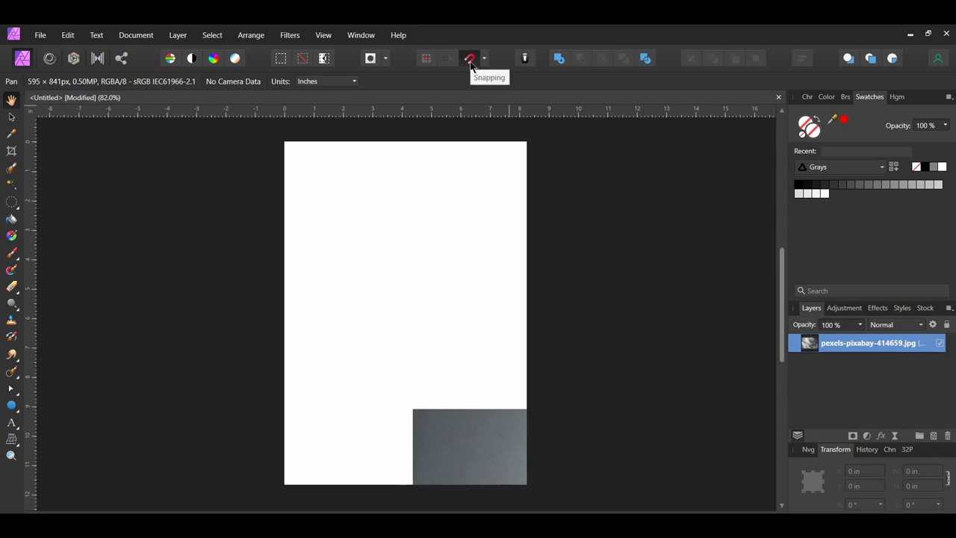
Scale the cloud image to about 24.2 by 16.2 in and position it to cover the upper half of the page
key("v")
key("ctrl+minus")
key("ctrl+minus")
key("ctrl+minus")
left_click_drag(510, 428, 451, 359)
left_click_drag(332, 256, 506, 285)
left_click_drag(582, 374, 437, 253)
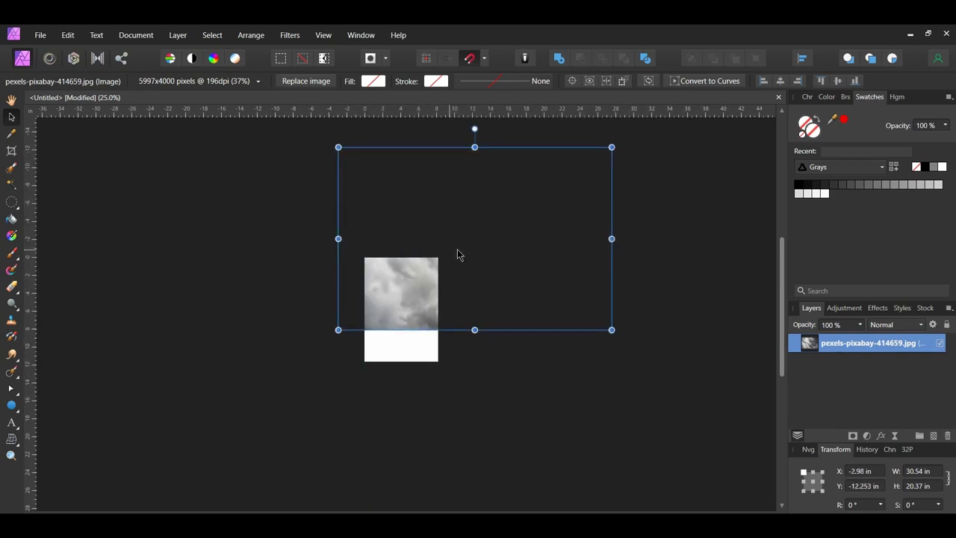
left_click_drag(612, 147, 488, 181)
left_click_drag(381, 332, 396, 310)
left_click(431, 360)
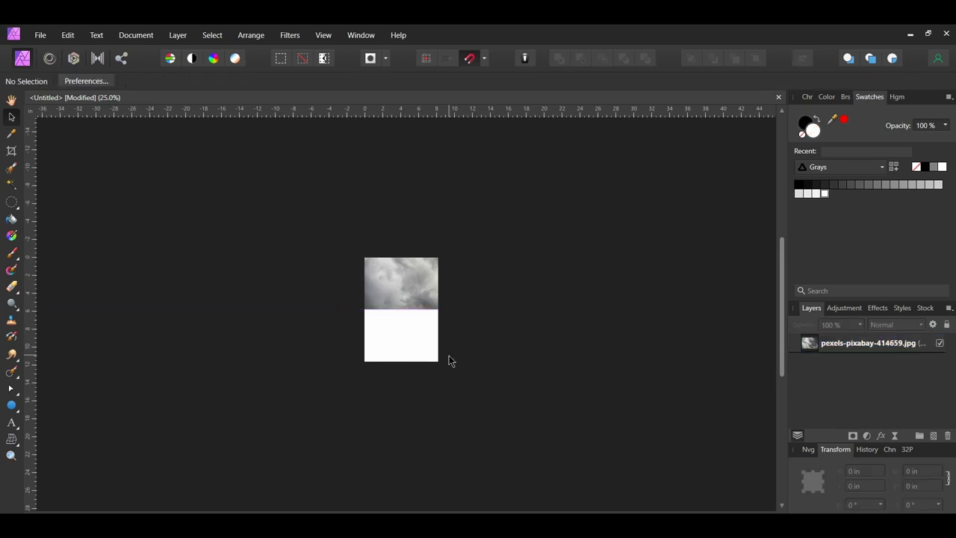
key("ctrl+0")
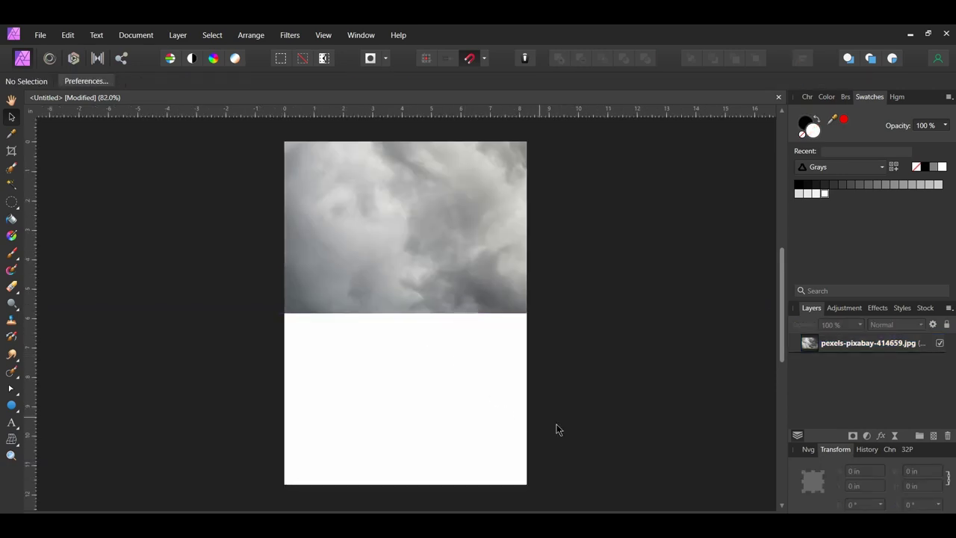
Add a mask to the cloud layer and fade its lower edge in black with a Round Soft Brush about 97 px wide at 30% flow
key("ctrl+a")
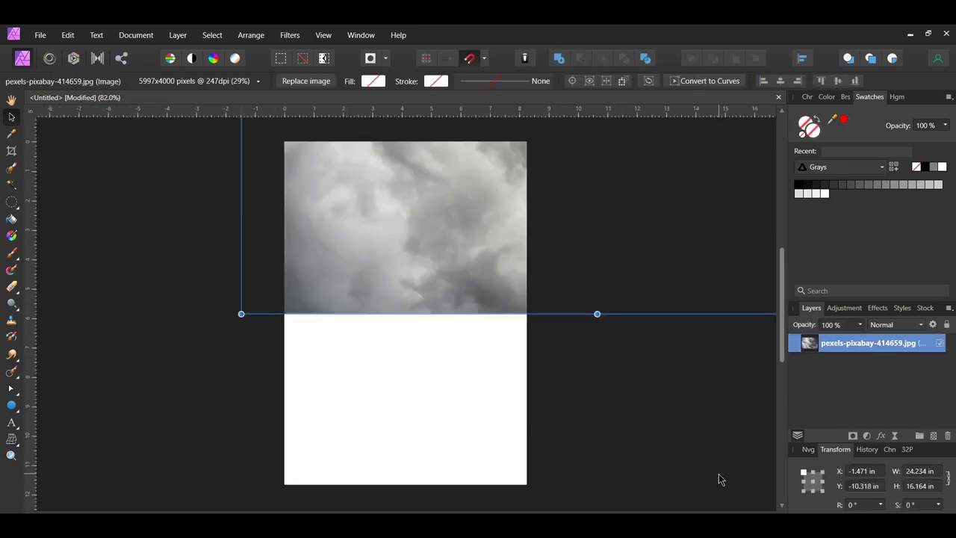
left_click(852, 436)
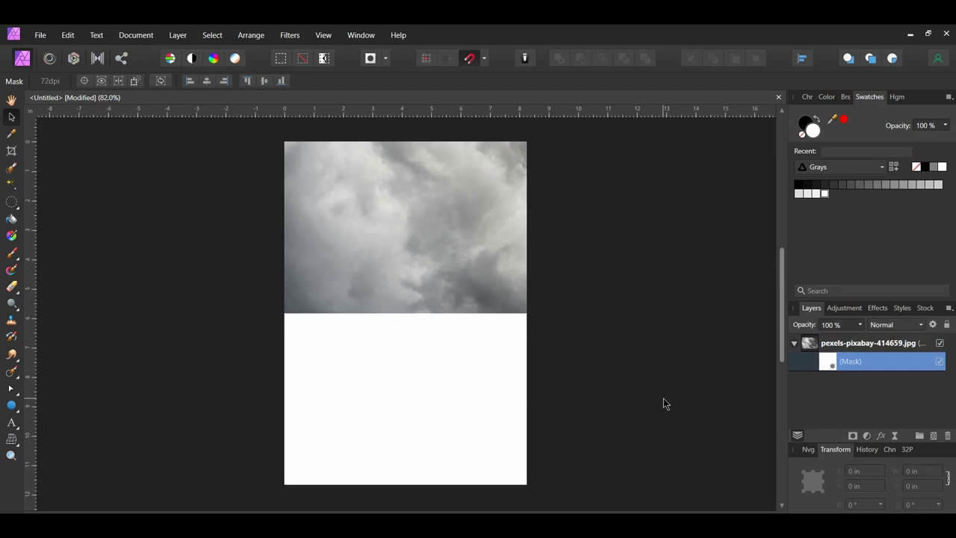
key("b")
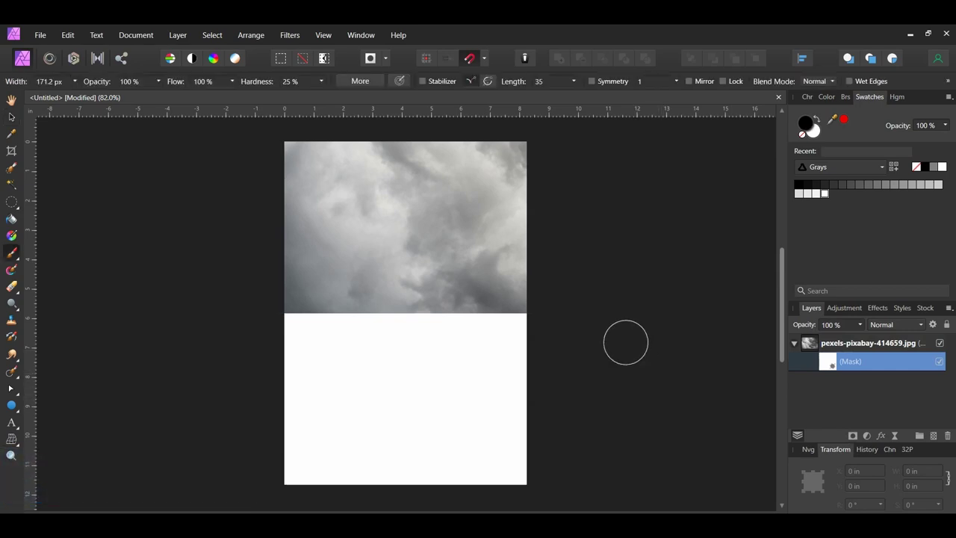
left_click(845, 97)
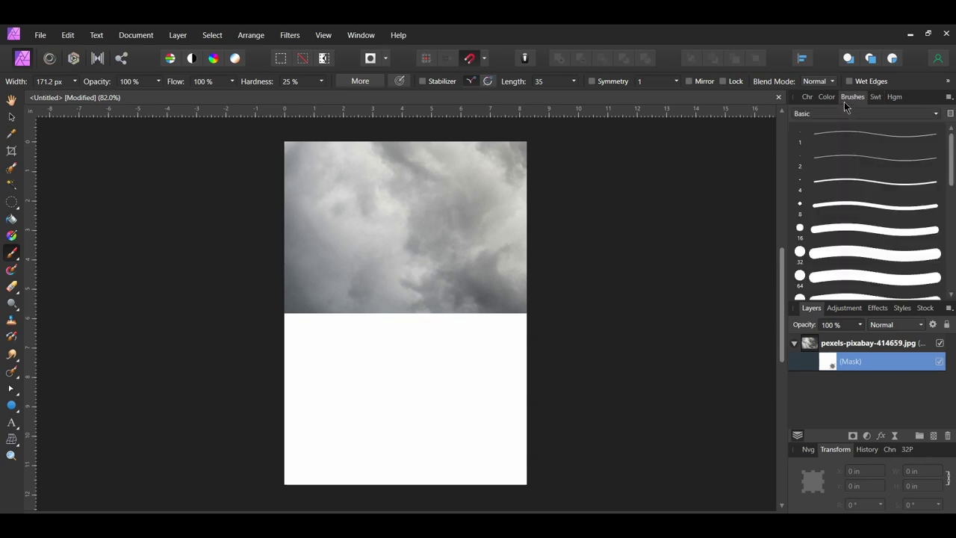
scroll(843, 224, "down", 2)
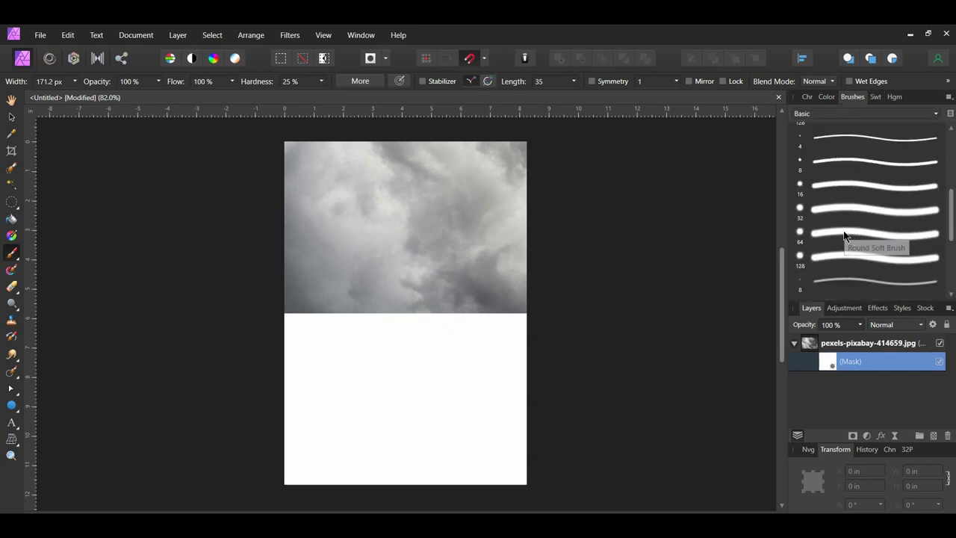
left_click(844, 235)
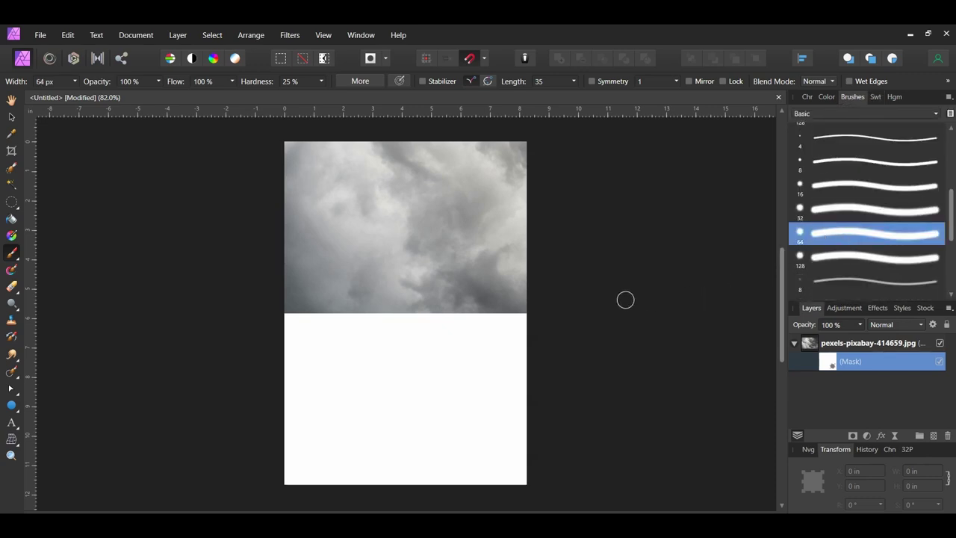
left_click(203, 80)
type("30")
key("Return")
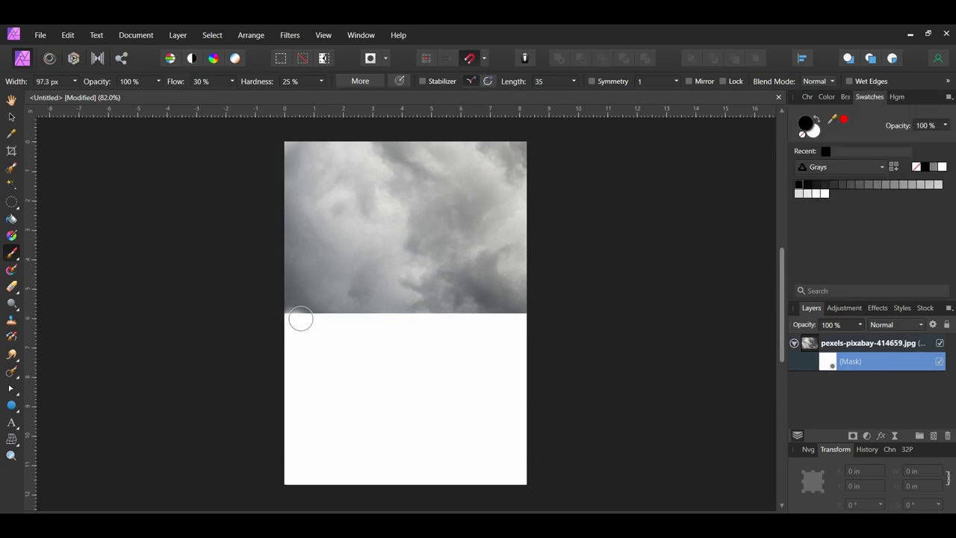
mouse_move(300, 319)
left_mouse_down()
mouse_move(277, 324)
mouse_move(363, 318)
mouse_move(284, 326)
mouse_move(339, 333)
mouse_move(373, 327)
mouse_move(378, 316)
mouse_move(368, 319)
mouse_move(518, 322)
mouse_move(474, 321)
left_mouse_up()
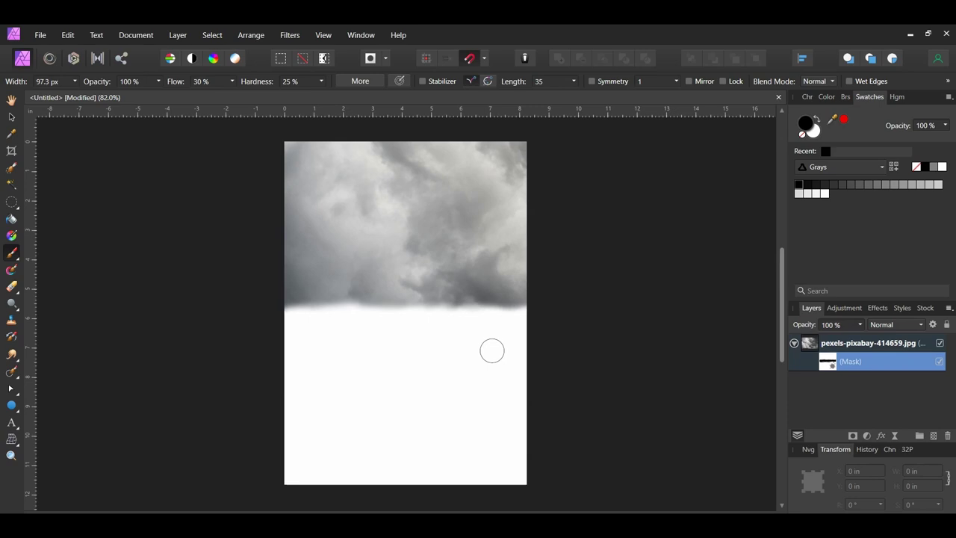
Open the moon image pexels-pixabay-47367 as a separate document
key("v")
left_click(41, 35)
left_click(63, 167)
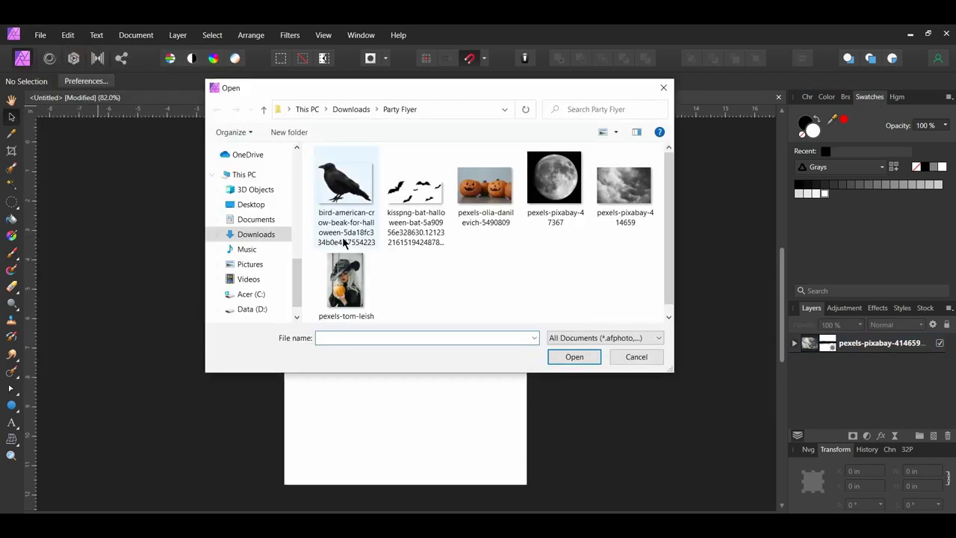
left_click(553, 183)
left_click(572, 356)
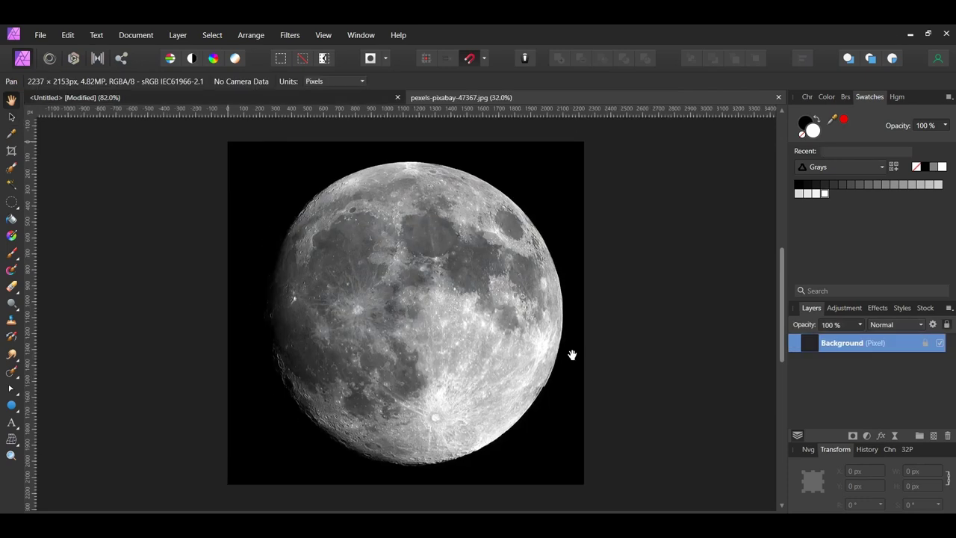
Select the moon with a circular marquee drawn from its center, duplicate it to a new layer and deselect
left_click(13, 201)
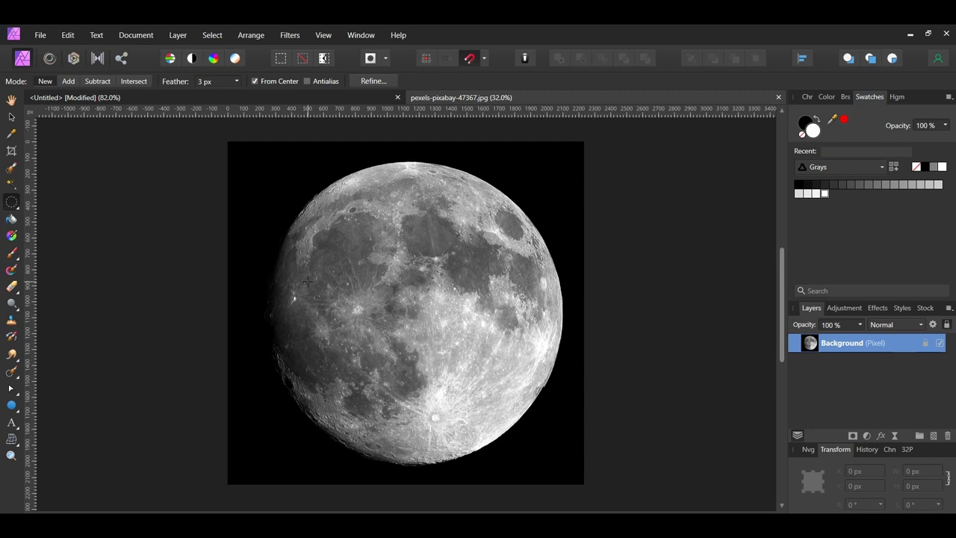
left_click_drag(416, 309, 537, 479)
key("ctrl+j")
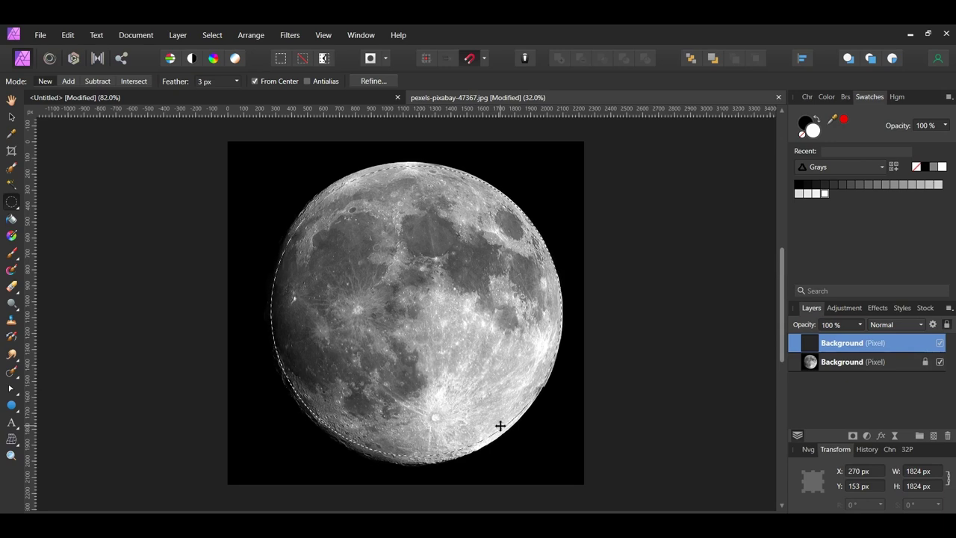
key("ctrl+d")
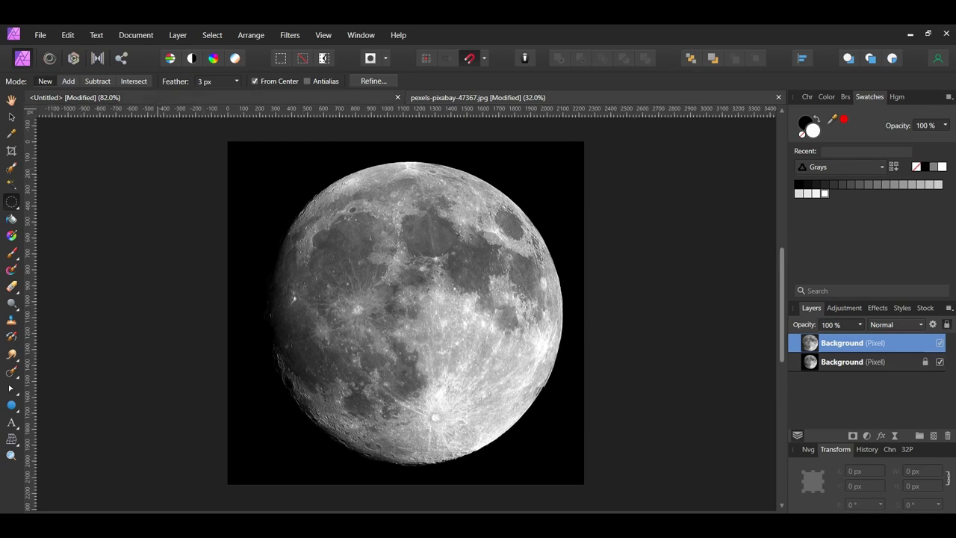
Paste the cut-out moon into the flyer document and scale it down to about 7.5 in wide
left_click(147, 98)
key("ctrl+v")
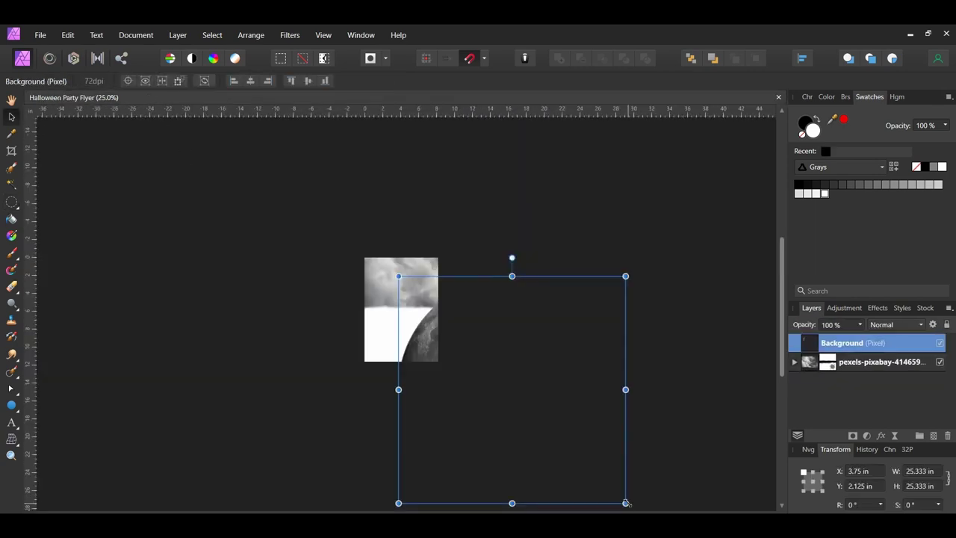
left_click_drag(625, 503, 466, 343)
key("ctrl+0")
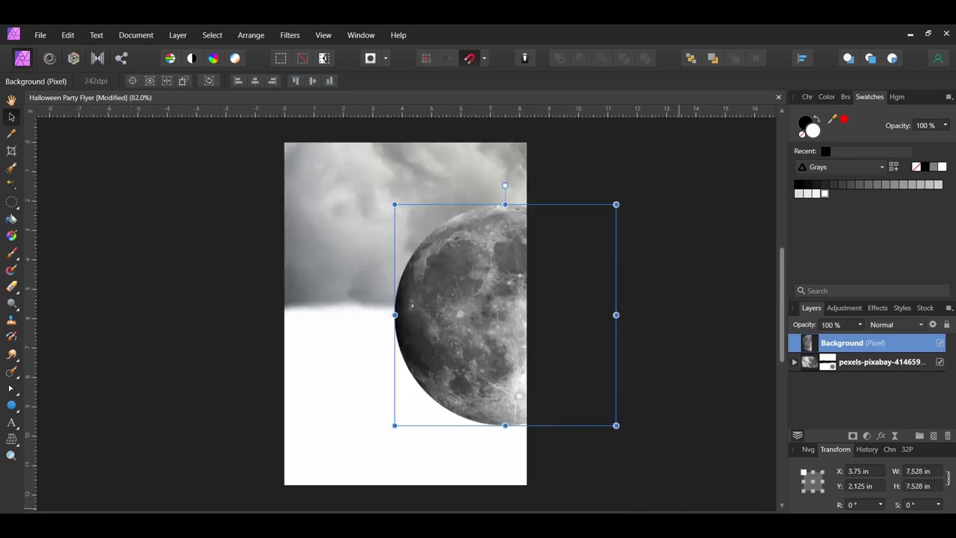
Center the moon horizontally on the flyer page
left_click(802, 58)
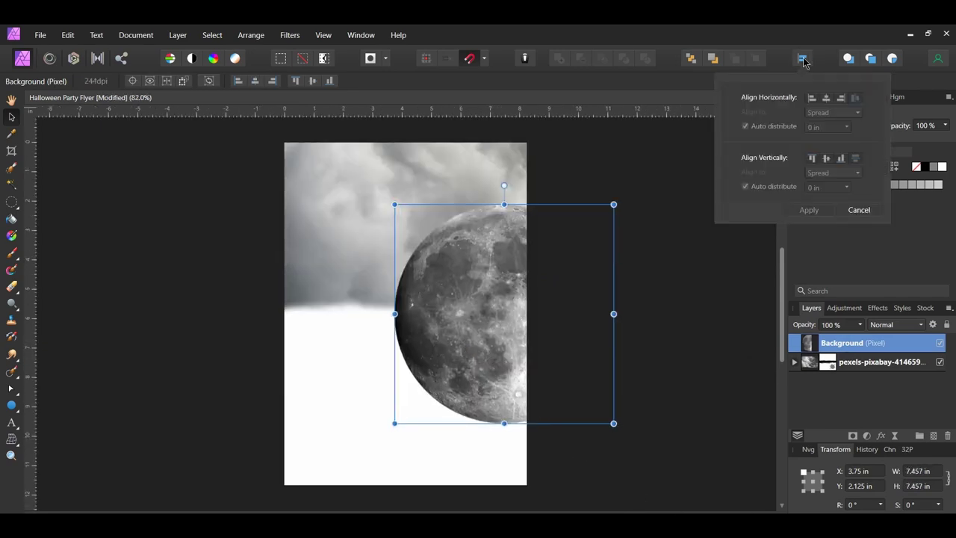
left_click(825, 98)
left_click(810, 210)
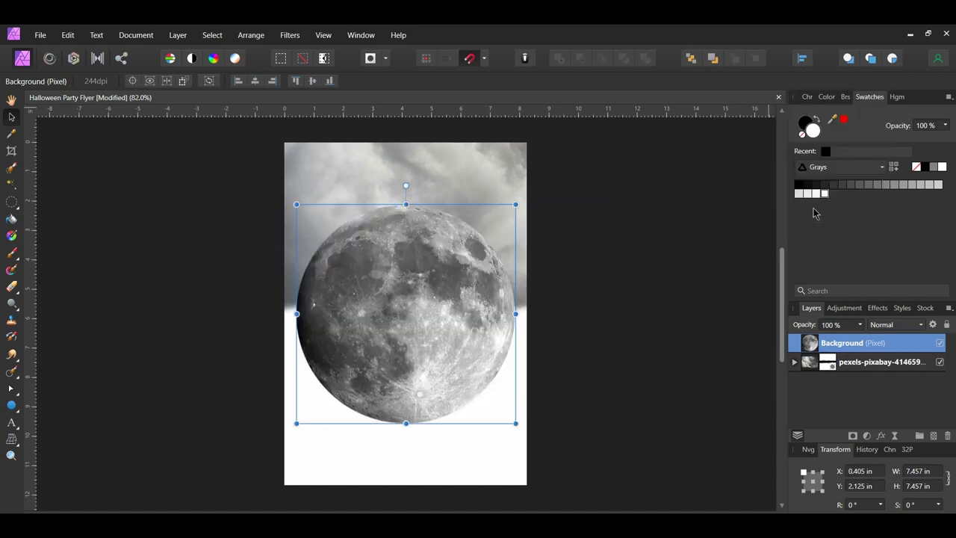
Open the photo of the woman in the witch hat holding a pumpkin from the Party Flyer folder
left_click(40, 35)
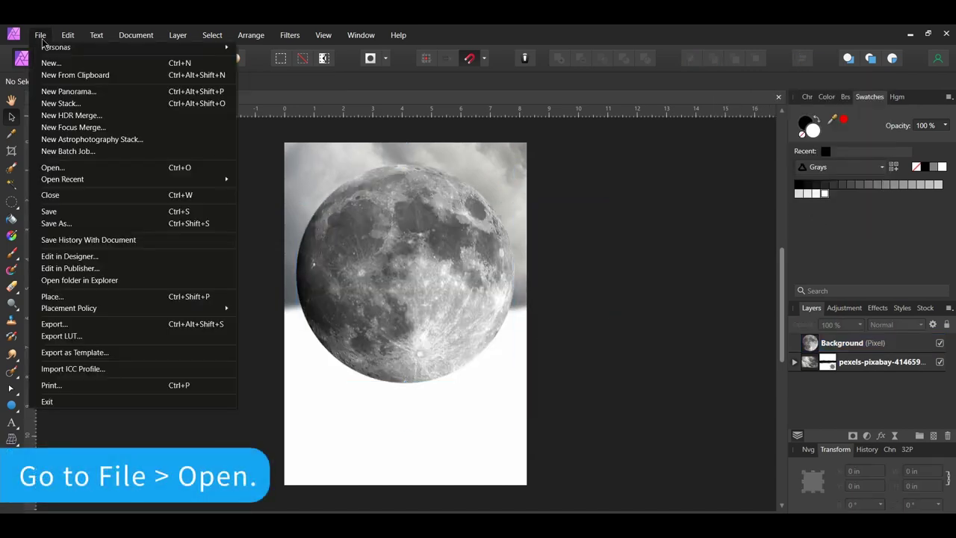
left_click(50, 169)
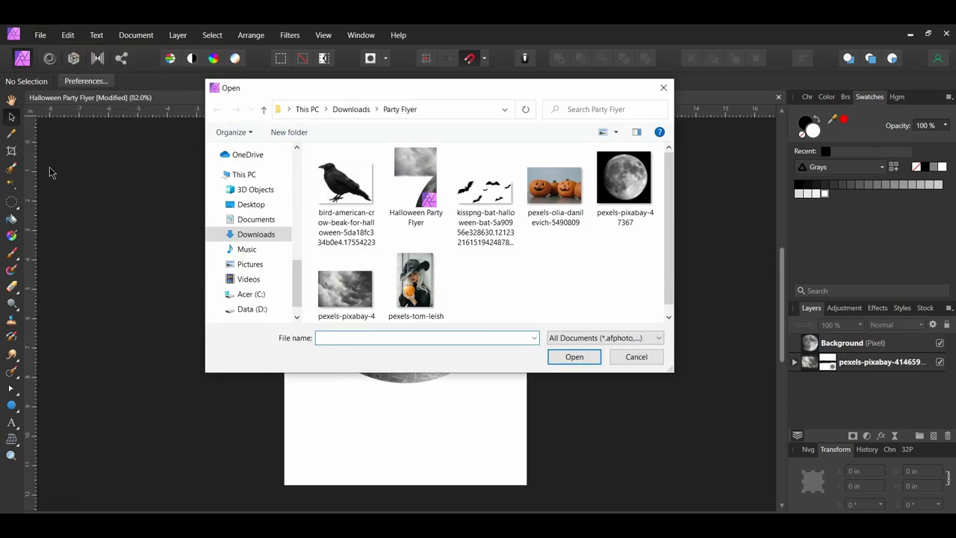
left_click(415, 284)
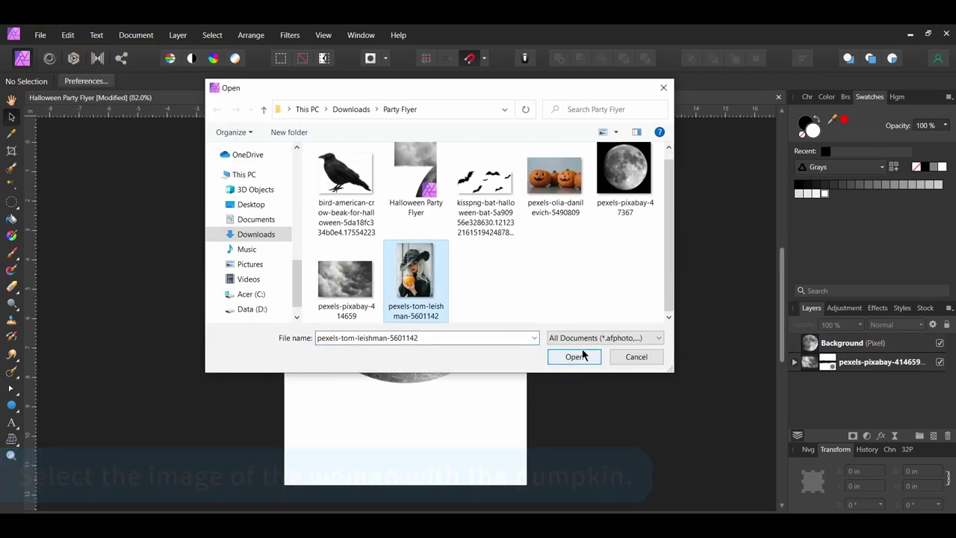
left_click(574, 357)
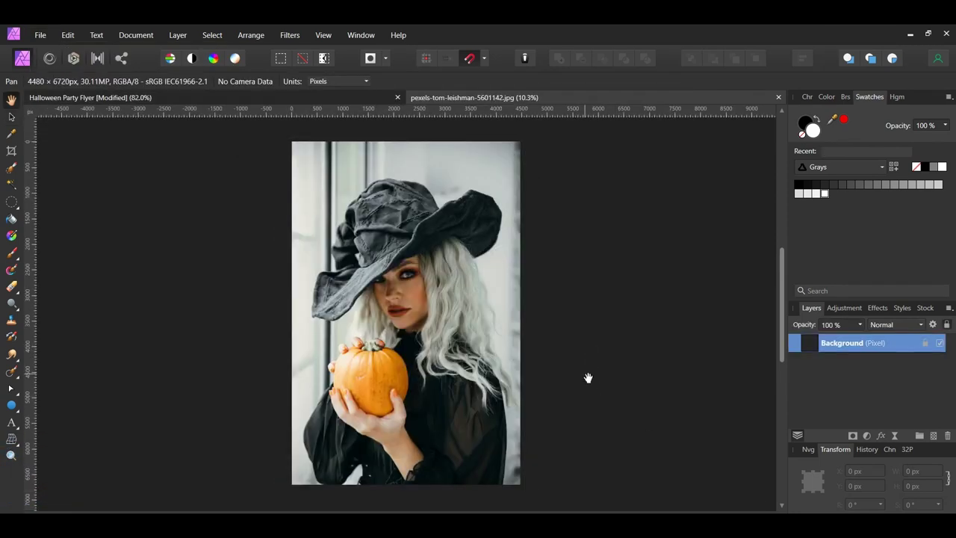
Select the woman, her hat and the pumpkin with the Selection Brush, duplicate them to a new layer and deselect
key("w")
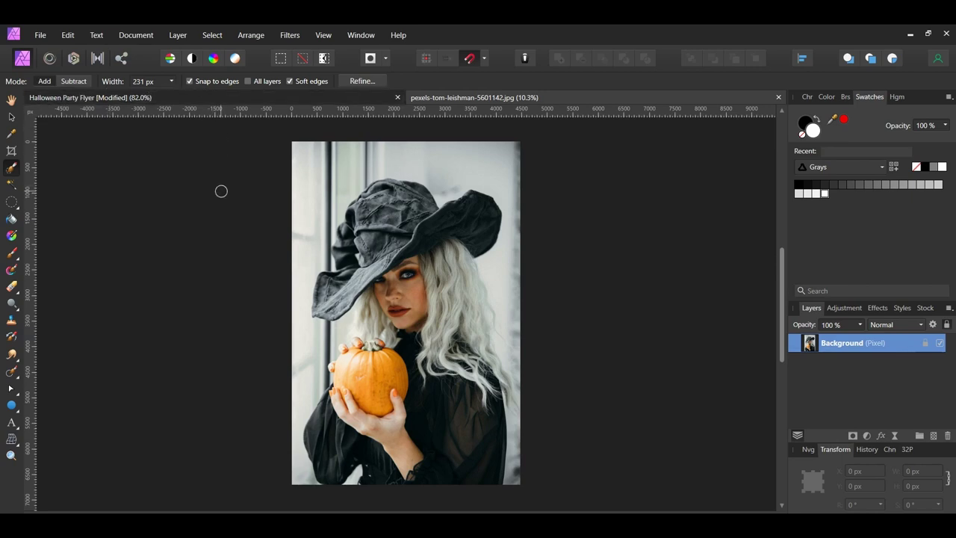
mouse_move(402, 219)
left_mouse_down()
mouse_move(410, 222)
mouse_move(388, 224)
mouse_move(422, 195)
mouse_move(395, 235)
mouse_move(445, 227)
left_mouse_up()
key("bracketright")
key("bracketright")
key("bracketright")
mouse_move(446, 227)
left_mouse_down()
mouse_move(474, 250)
mouse_move(427, 332)
mouse_move(448, 298)
mouse_move(465, 291)
mouse_move(422, 369)
mouse_move(451, 257)
mouse_move(426, 257)
mouse_move(437, 301)
mouse_move(467, 251)
mouse_move(448, 265)
mouse_move(478, 254)
mouse_move(454, 261)
left_mouse_up()
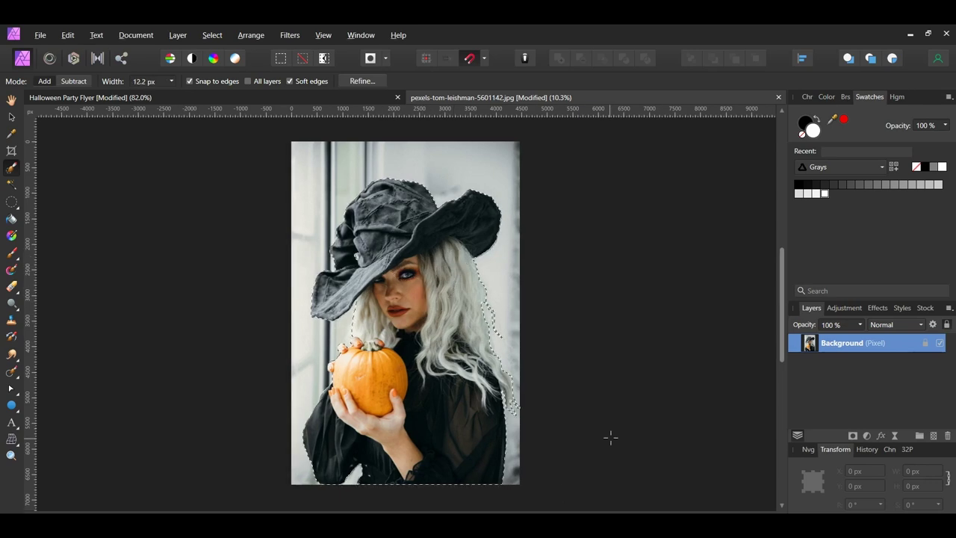
key("ctrl+j")
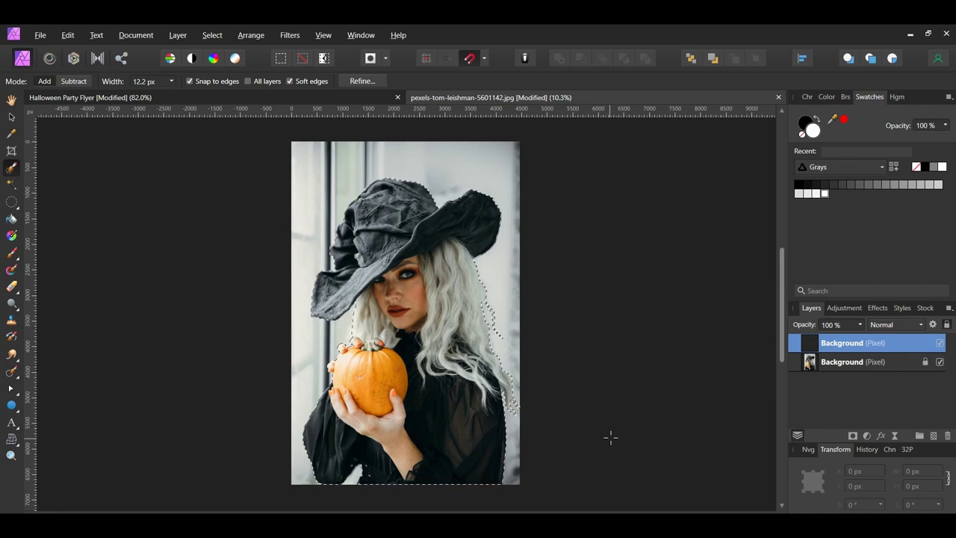
key("ctrl+d")
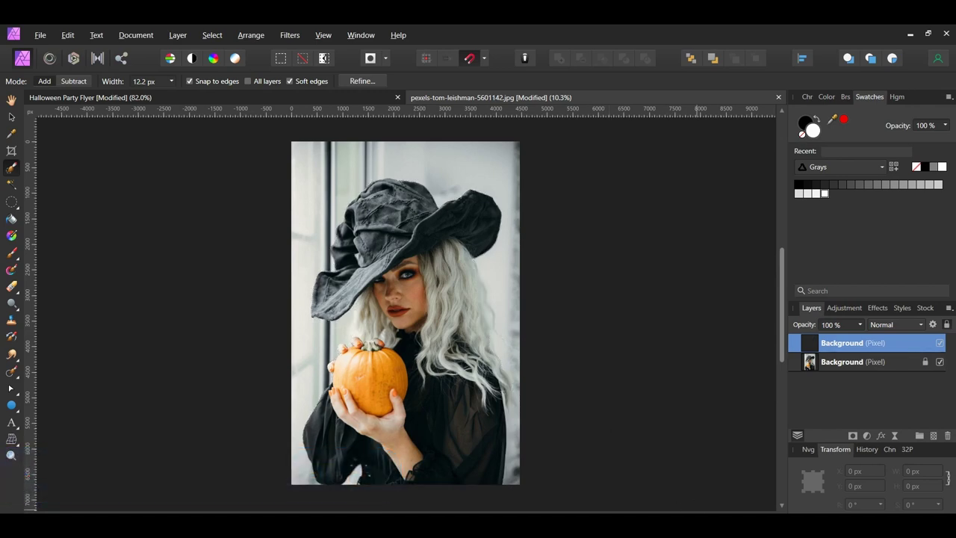
Add an HSL adjustment above the cut-out woman with an overall hue shift of -10° and saturation shift of 1%
key("v")
left_click(866, 436)
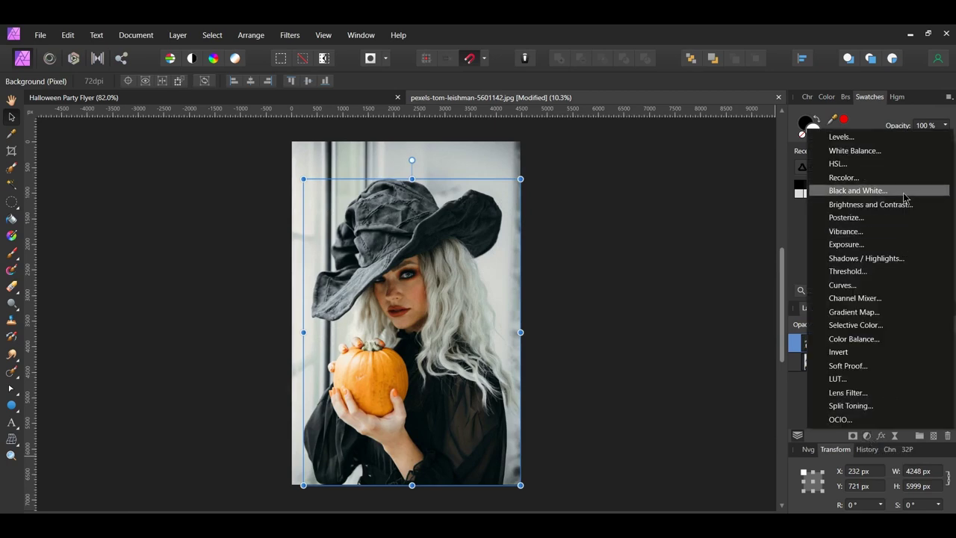
left_click(902, 163)
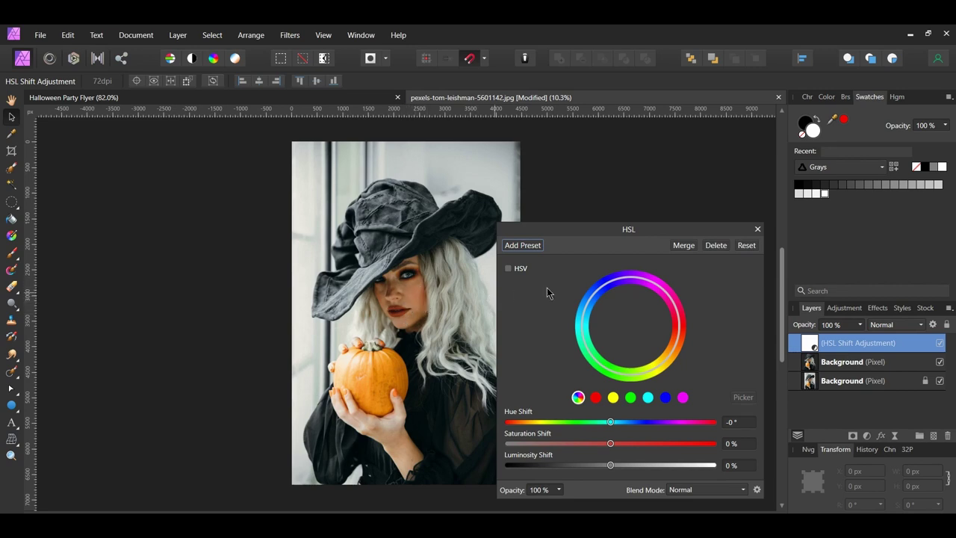
left_click(737, 422)
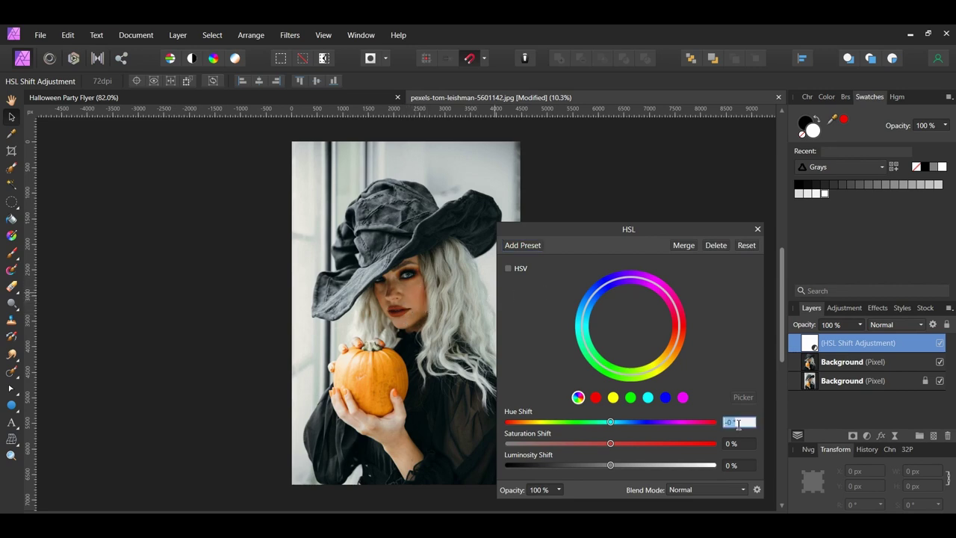
type("-10")
key("Return")
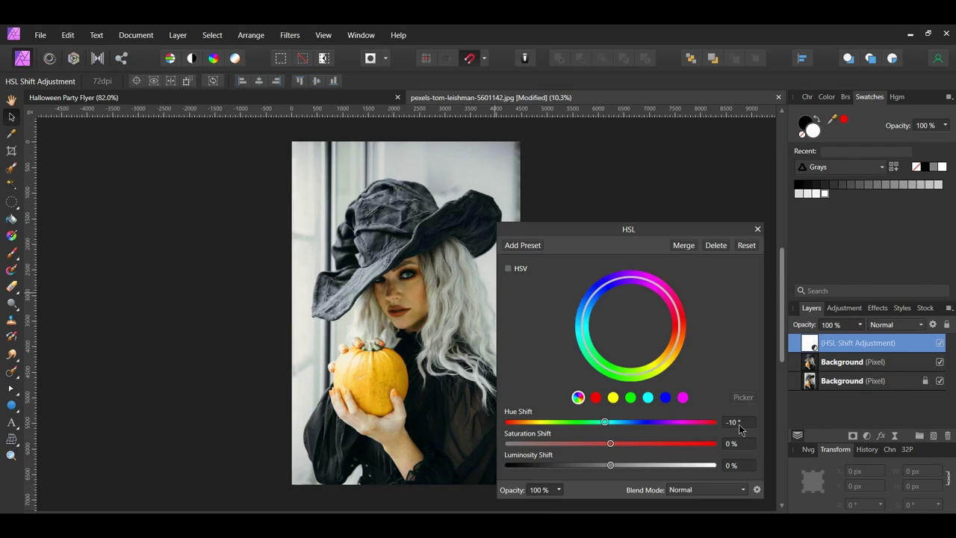
left_click(739, 445)
type("1")
key("Return")
Set the red range's hue shift to 1° and its saturation shift to -14% in the HSL adjustment
left_click(595, 398)
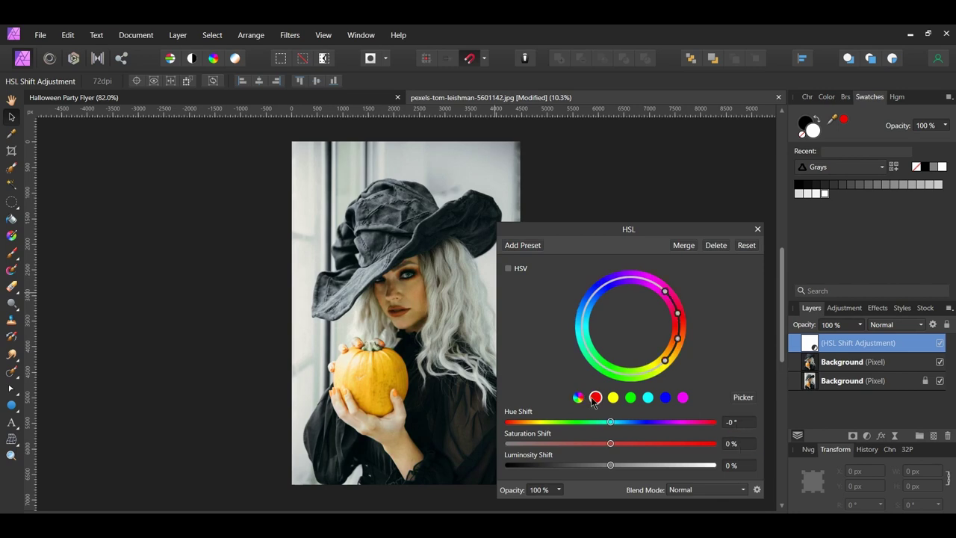
left_click(739, 424)
type("1")
key("Return")
left_click(730, 445)
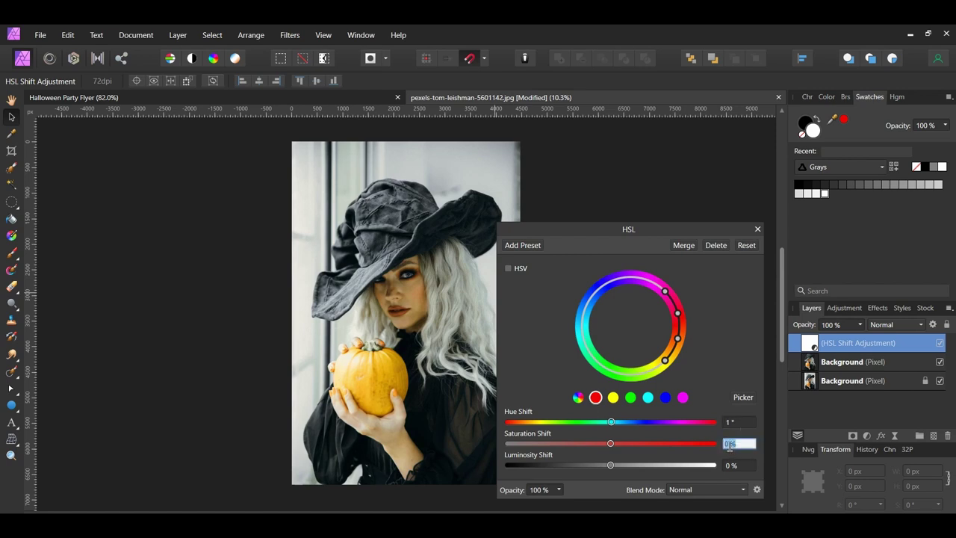
type("-14")
key("Return")
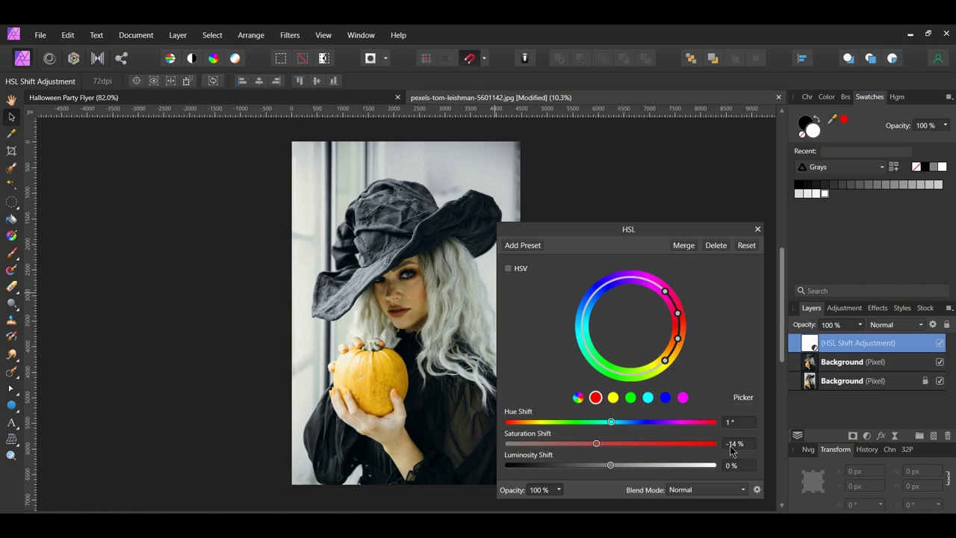
Set the hue shift to 13° for the yellow range and -13° for the cyan range
left_click(614, 400)
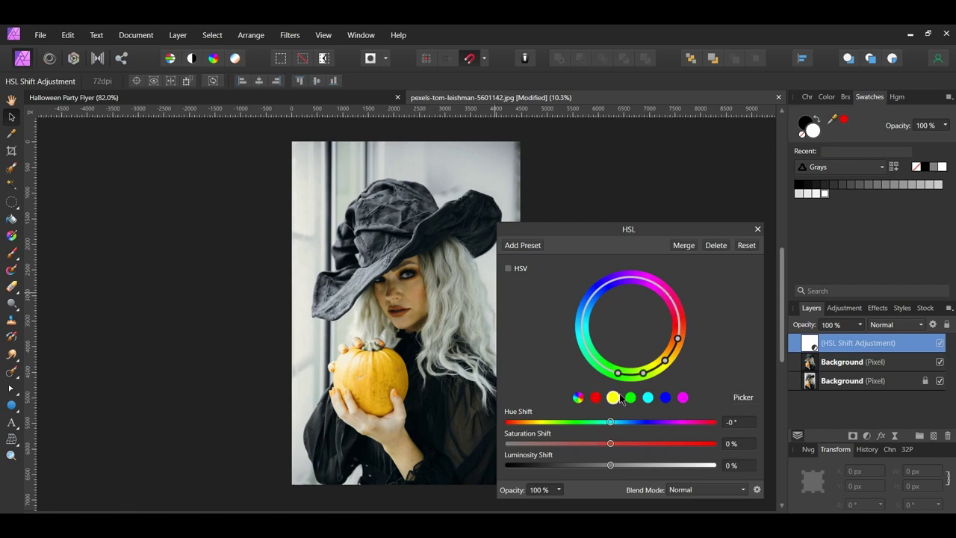
left_click(739, 421)
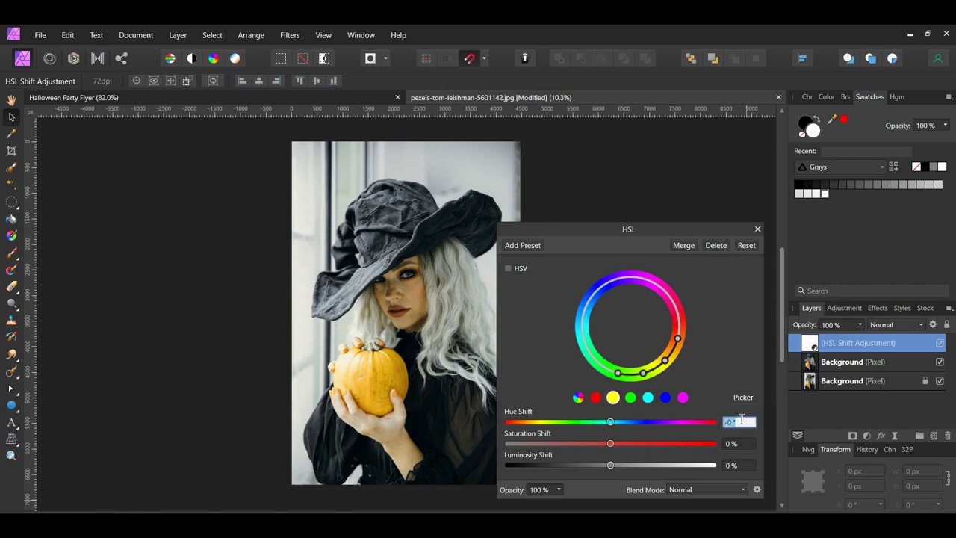
type("13")
key("Return")
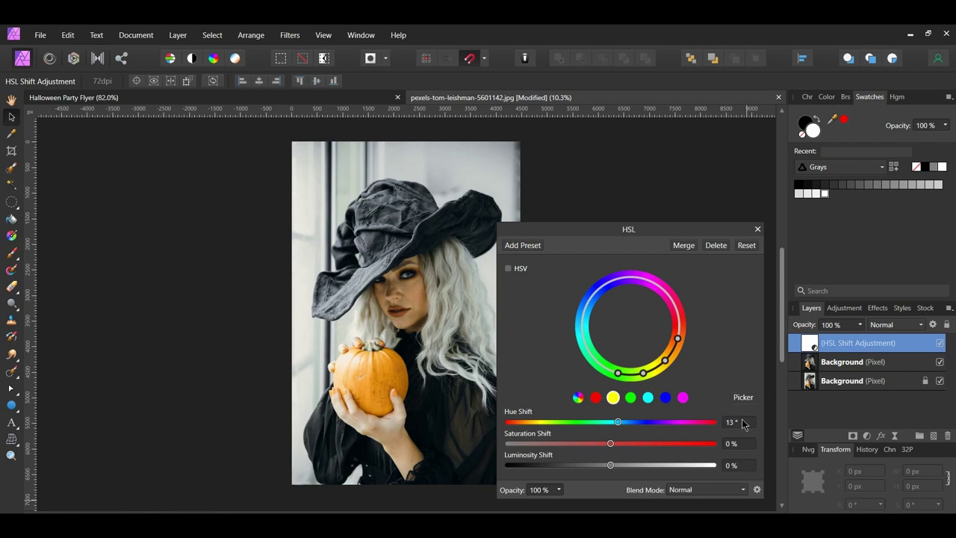
left_click(647, 397)
left_click(731, 423)
type("-13")
key("Return")
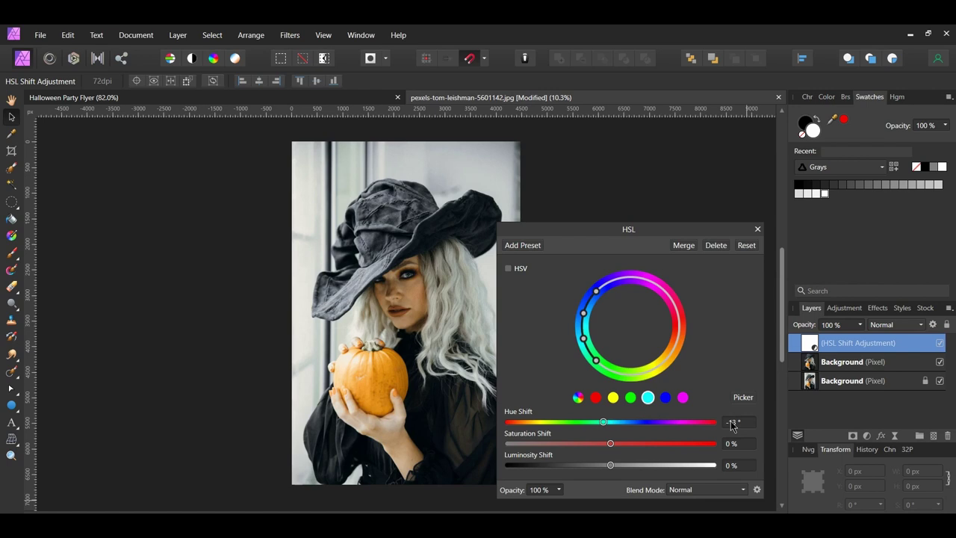
Set the blue range's hue shift to 21° and saturation shift to 15%, and close the HSL settings
left_click(665, 398)
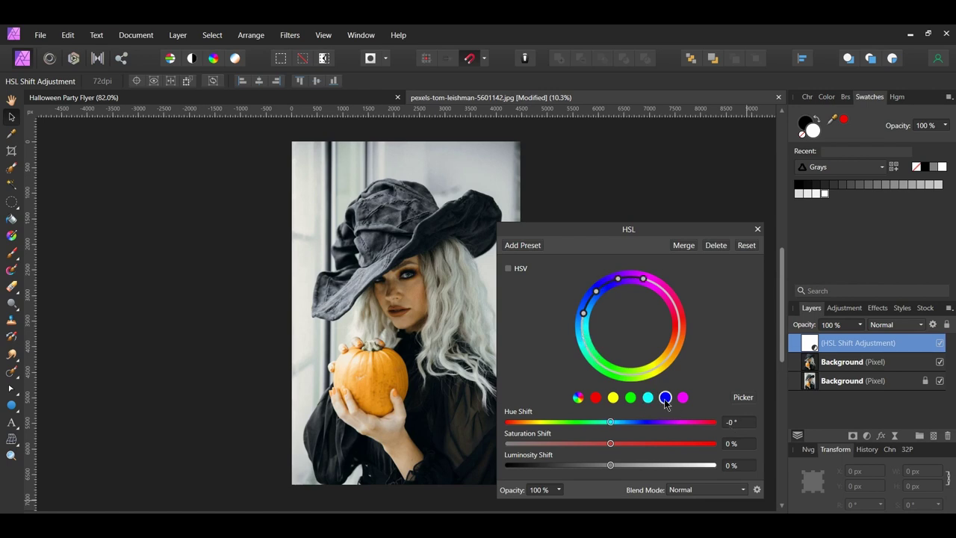
left_click(731, 424)
type("21")
key("Return")
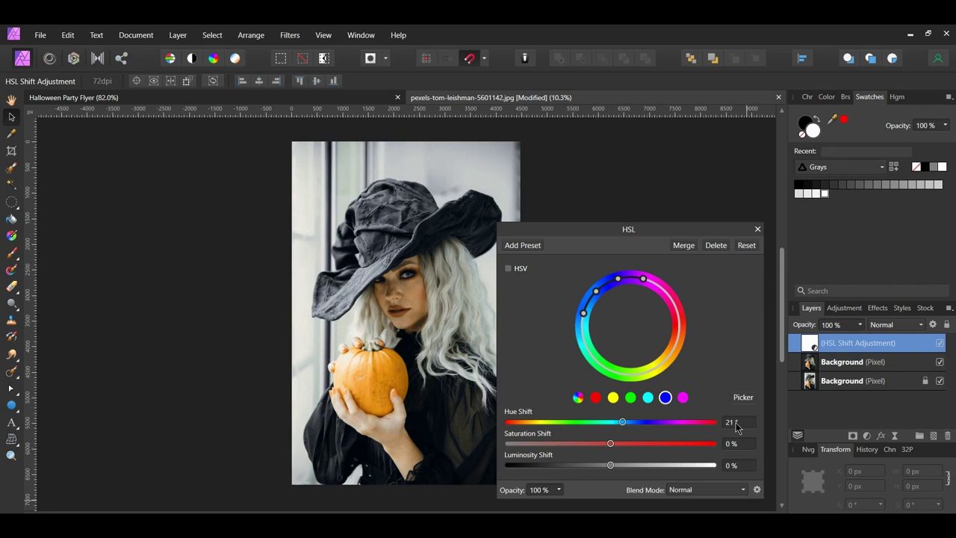
left_click(735, 442)
type("15")
key("Return")
left_click(757, 228)
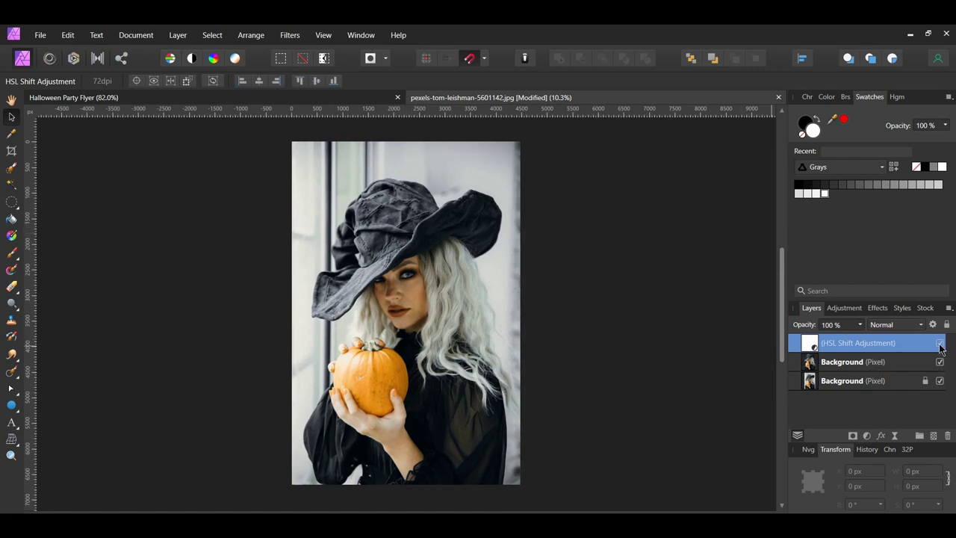
Nest the HSL adjustment inside the cut-out woman layer and collapse that layer
left_click_drag(939, 348, 827, 367)
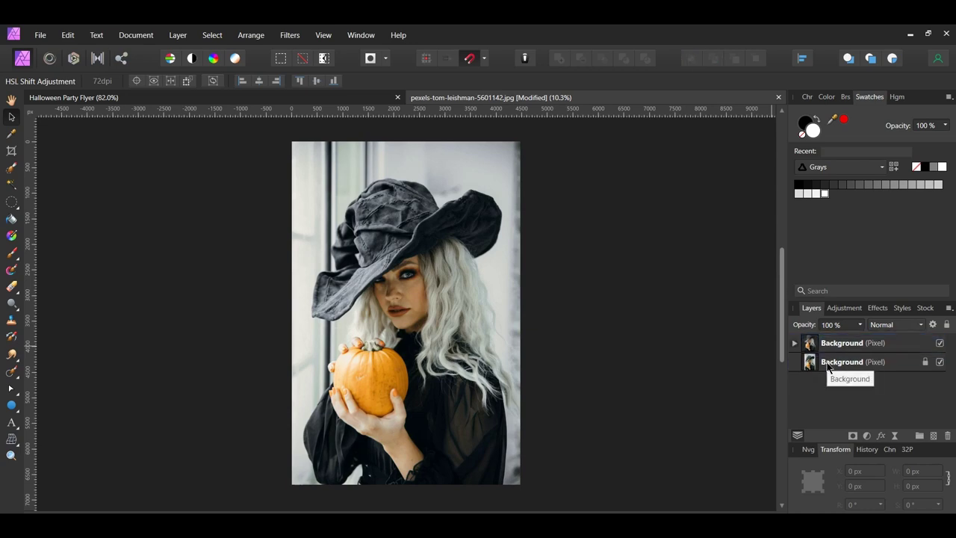
left_click(792, 343)
left_click(792, 345)
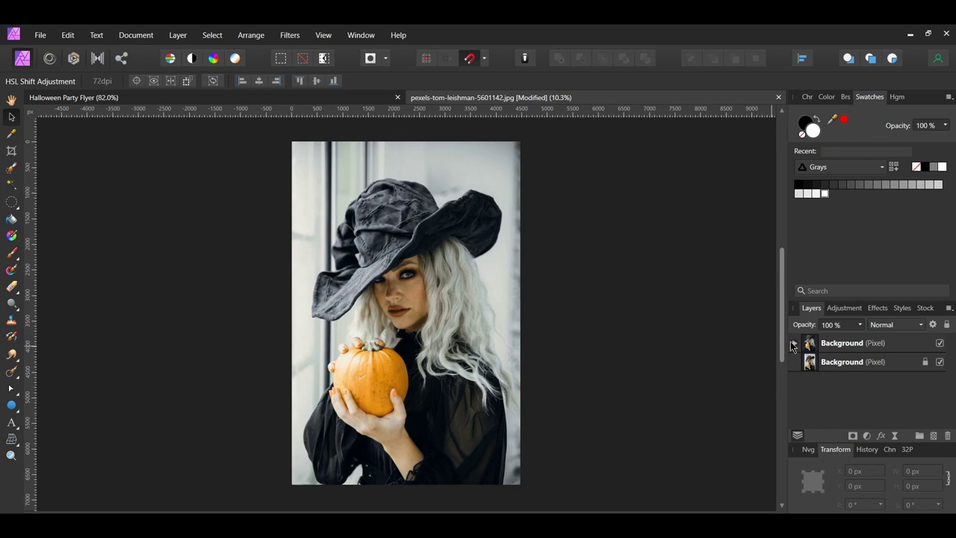
Copy the adjusted woman into the flyer, scale her to about 4.3 in wide and center her over the lower part of the moon
left_click(793, 345)
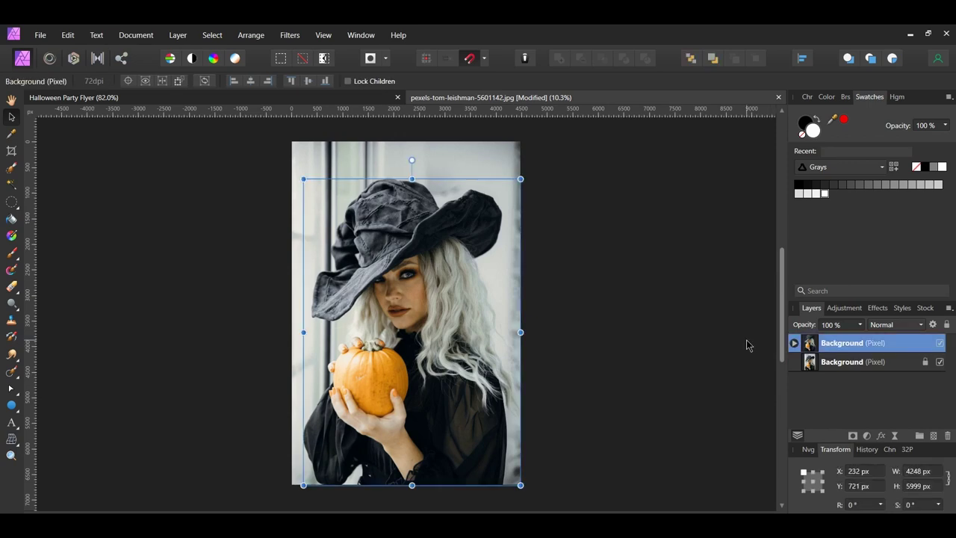
left_click(279, 95)
key("ctrl+v")
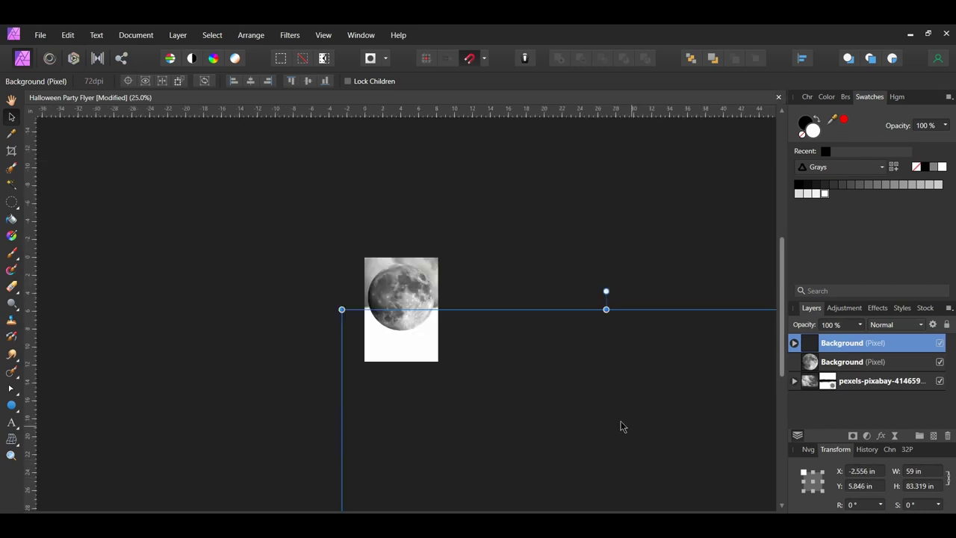
left_click_drag(341, 309, 395, 256)
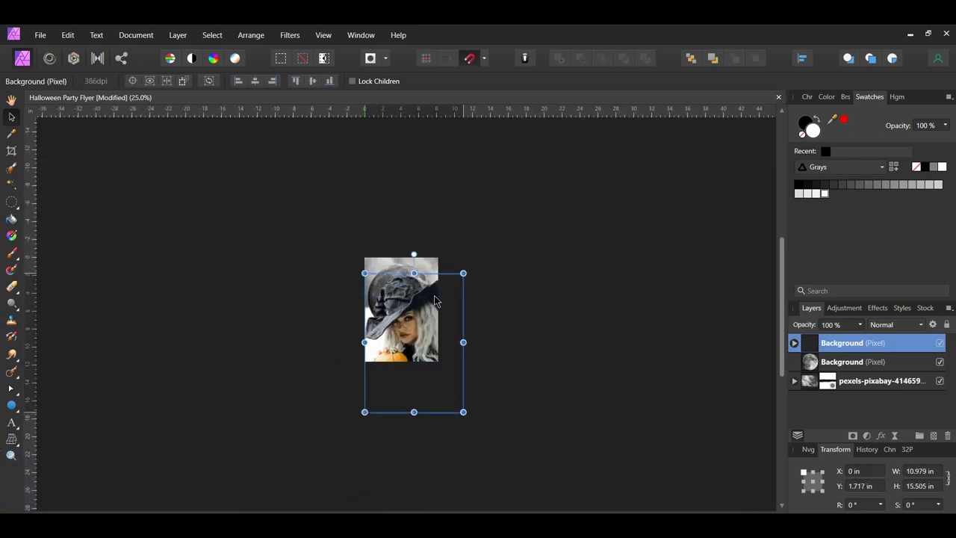
left_click_drag(461, 411, 434, 377)
key("ctrl+0")
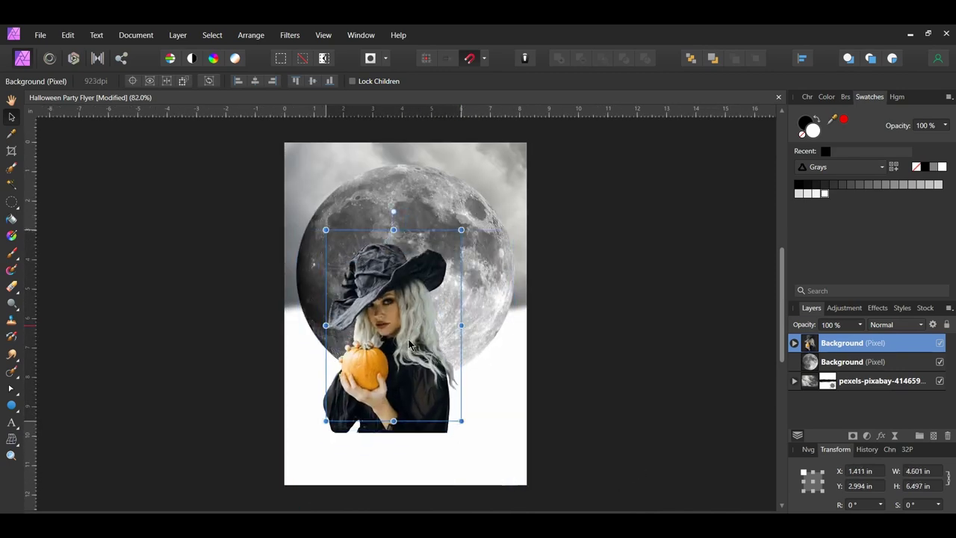
left_click_drag(375, 365, 397, 344)
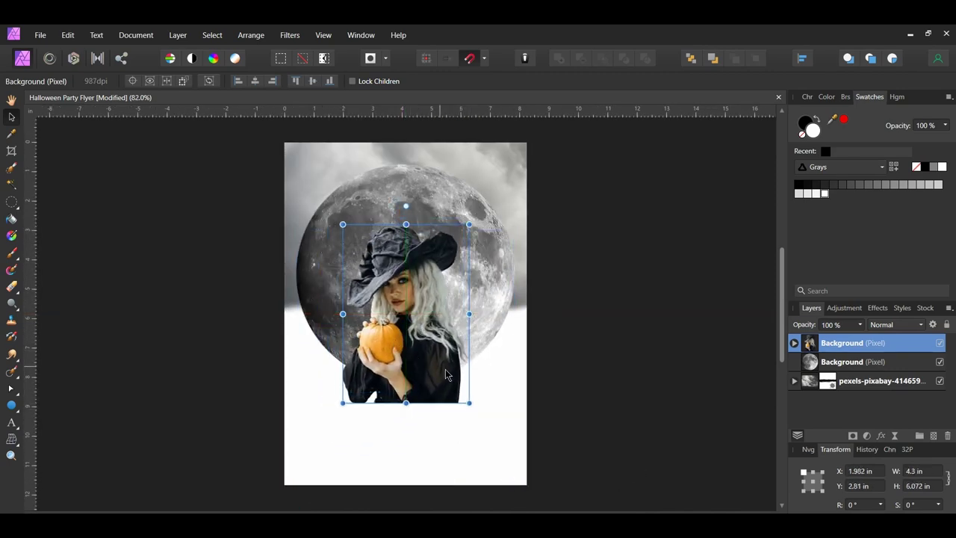
Open the photo of the carved jack-o'-lantern pumpkins from the Party Flyer folder
left_click(39, 35)
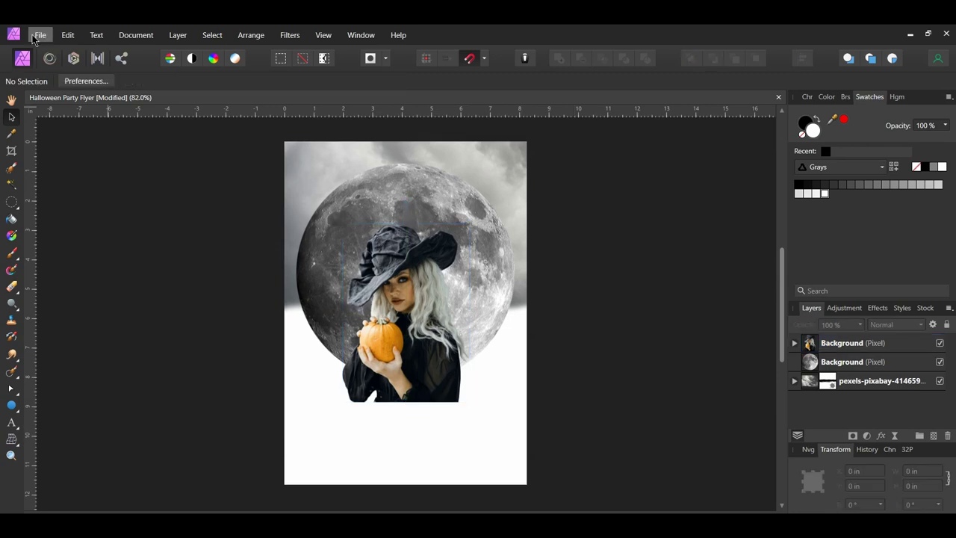
left_click(51, 162)
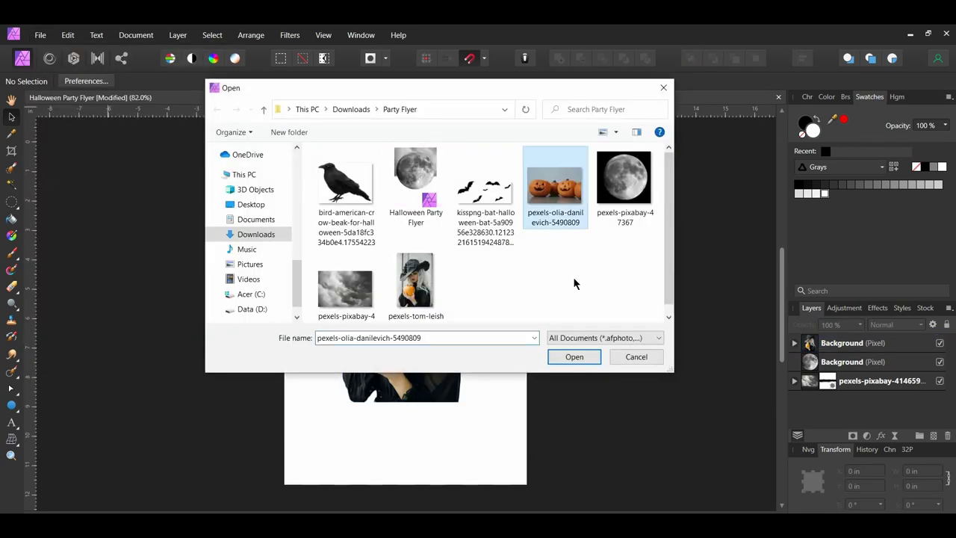
left_click(565, 357)
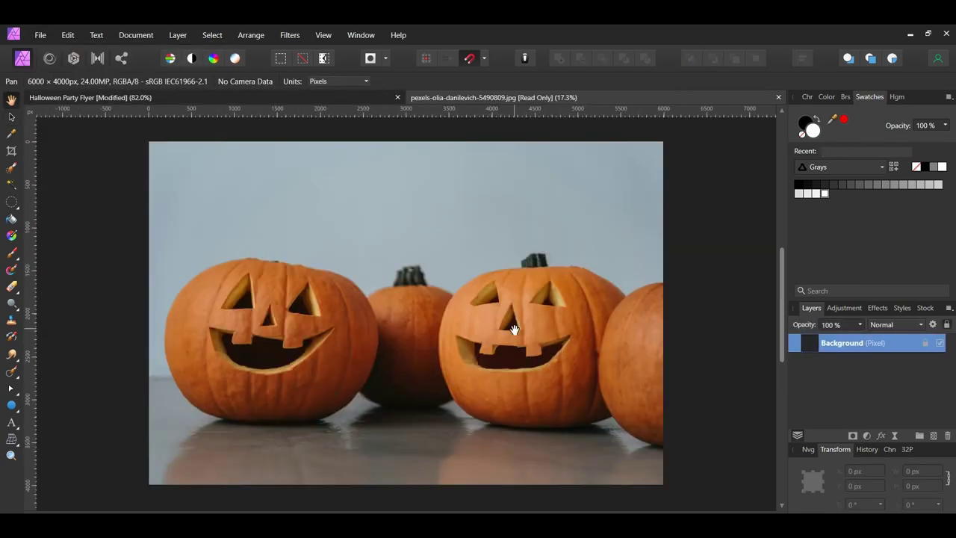
Select the leftmost carved pumpkin with the Selection Brush, duplicate it to a new layer and deselect
key("w")
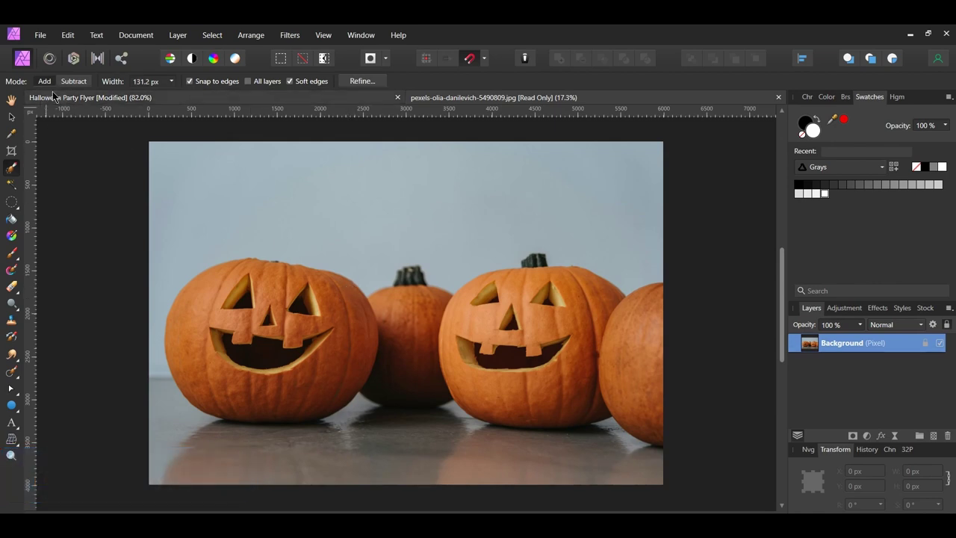
mouse_move(249, 259)
left_mouse_down()
mouse_move(262, 303)
mouse_move(292, 316)
mouse_move(234, 294)
mouse_move(224, 313)
mouse_move(236, 345)
mouse_move(262, 362)
mouse_move(326, 348)
mouse_move(286, 437)
mouse_move(221, 433)
left_mouse_up()
key("bracketright")
key("bracketright")
key("bracketright")
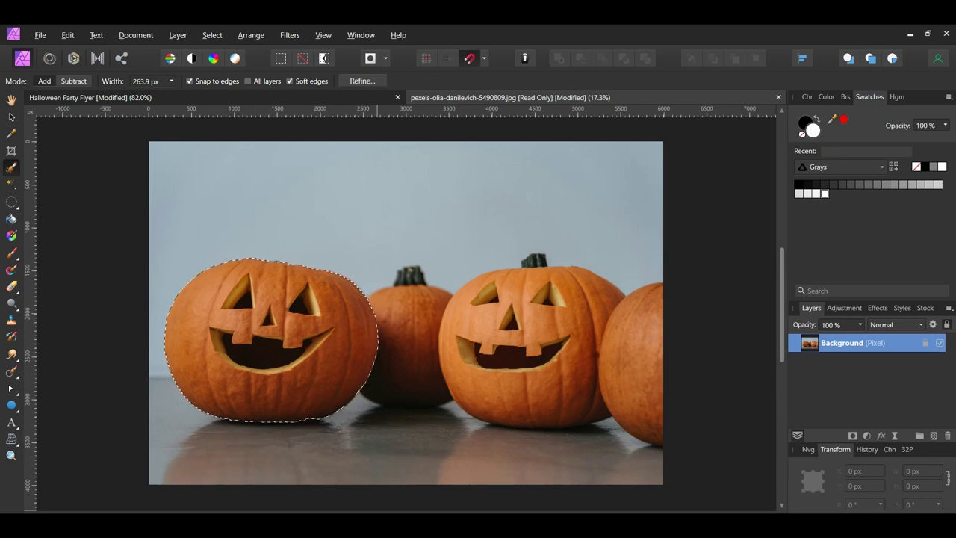
key("bracketleft")
key("bracketleft")
key("bracketleft")
key("bracketleft")
key("bracketleft")
key("bracketleft")
key("ctrl+j")
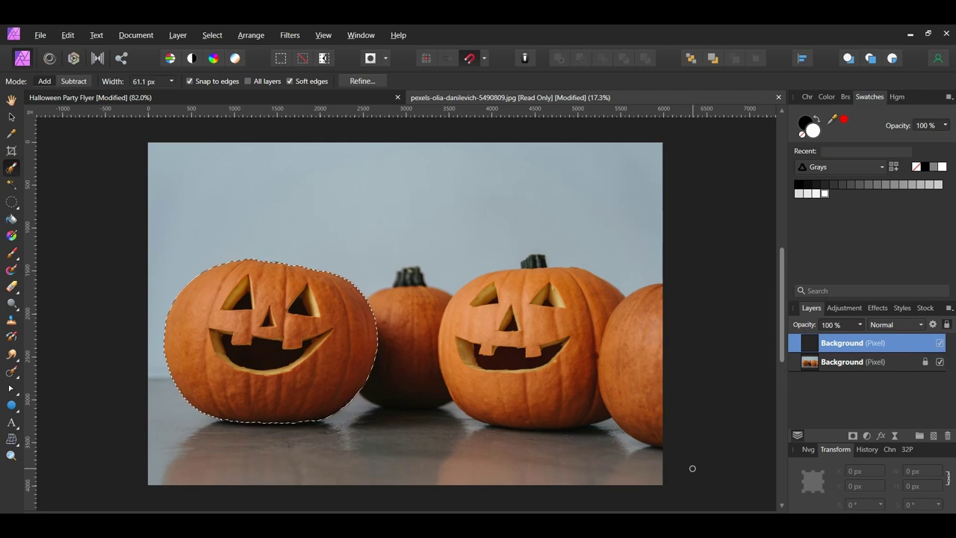
key("ctrl+d")
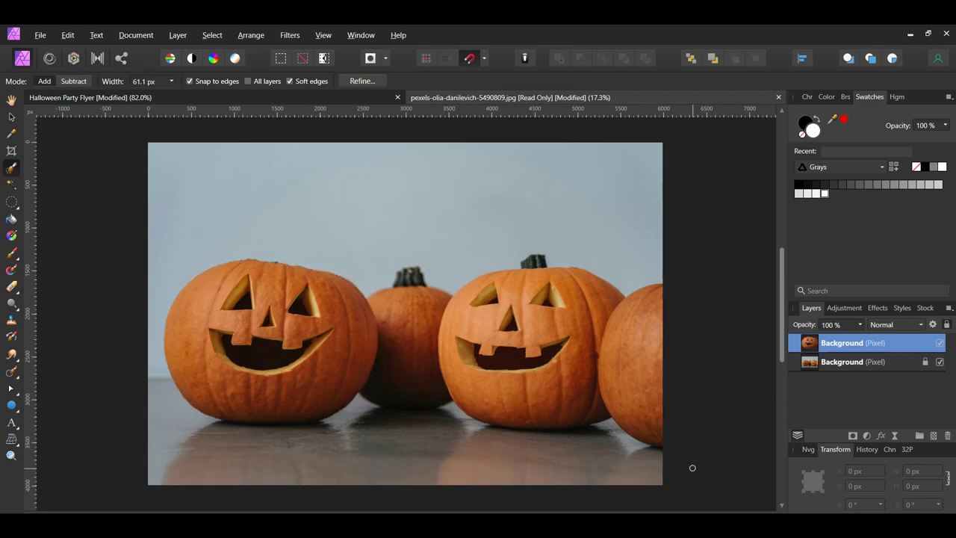
Paste the cut-out pumpkin into the flyer, scale it to about 2.2 in wide, rotate it 6° and place it below the woman
left_click(89, 97)
key("ctrl+v")
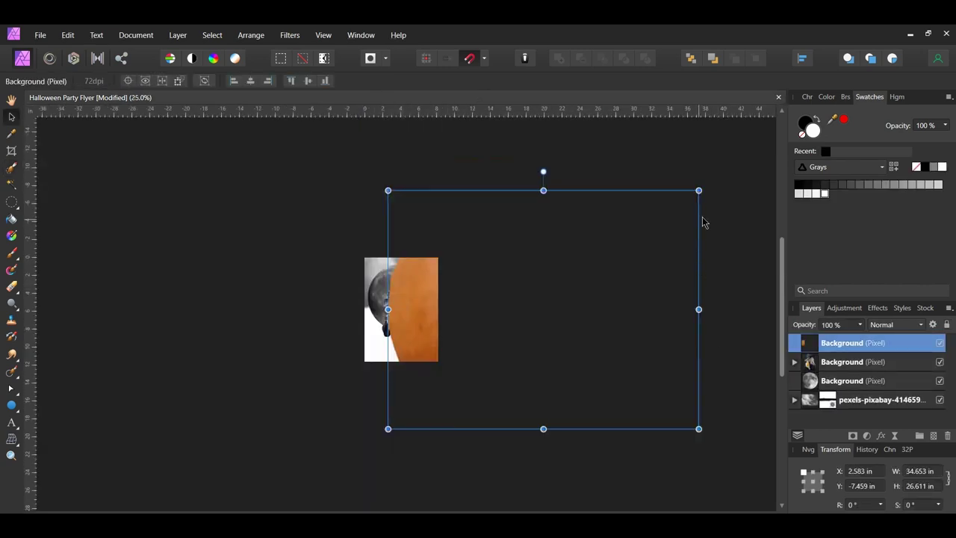
left_click_drag(699, 191, 451, 336)
left_click_drag(406, 366, 403, 346)
left_click_drag(451, 313, 427, 319)
key("ctrl+0")
left_click_drag(491, 341, 369, 361)
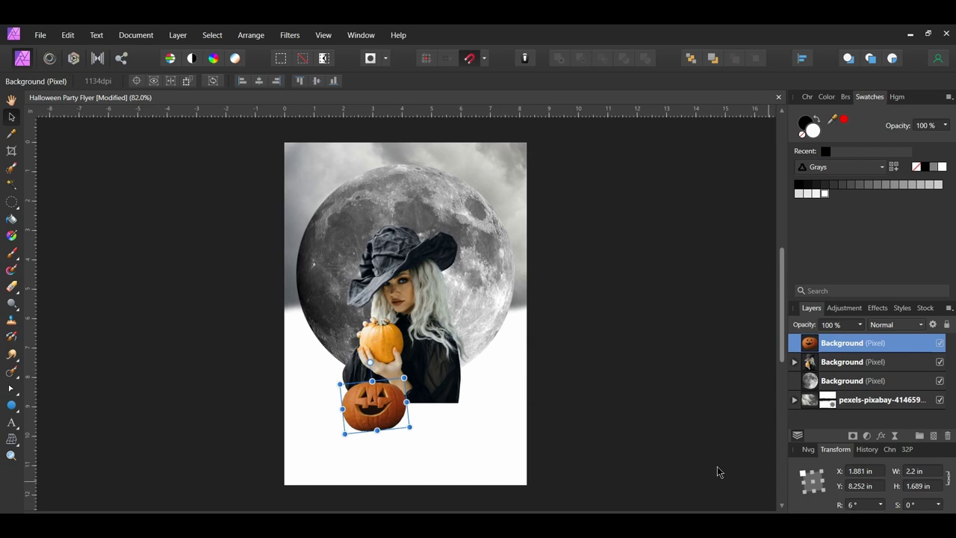
Move the carved pumpkin to the woman's lower right, duplicate it twice and arrange the three pumpkins in a row across her base
left_click_drag(371, 415, 443, 406)
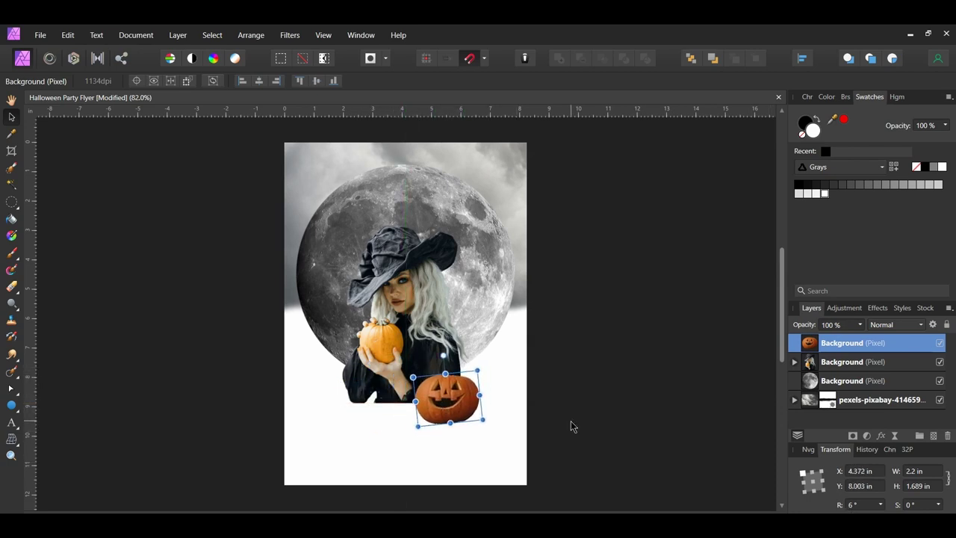
key("ctrl+j")
key("ctrl+j")
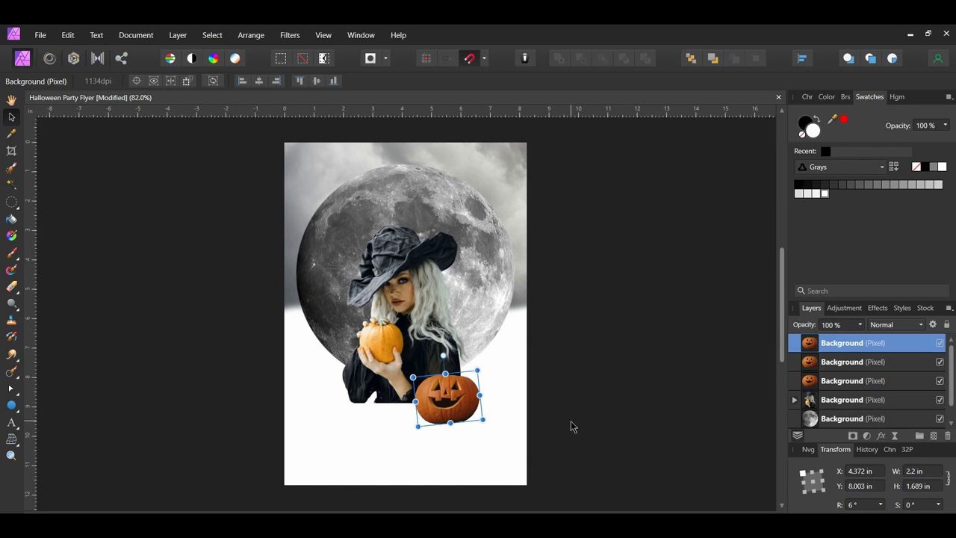
left_click_drag(444, 404, 350, 402)
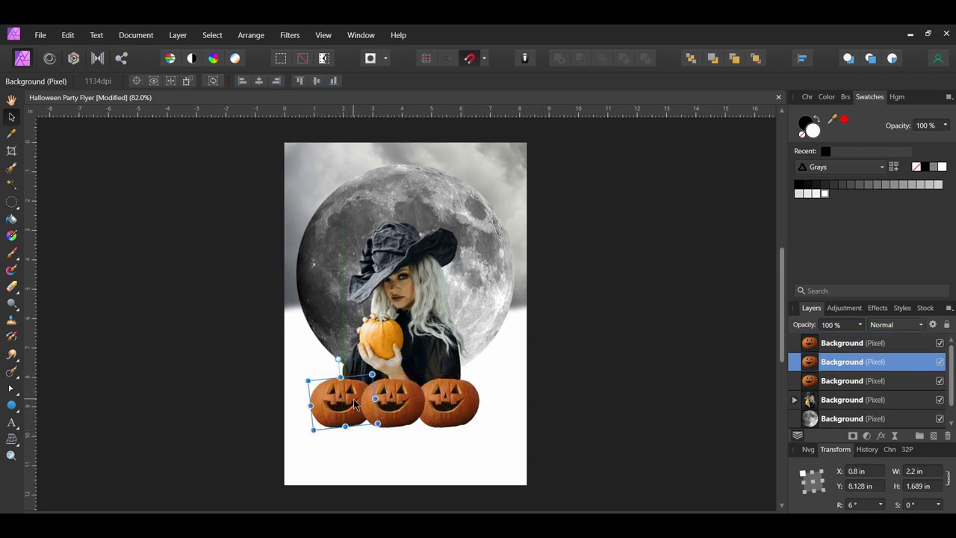
Flip the leftmost carved pumpkin in the row horizontally
right_click(335, 404)
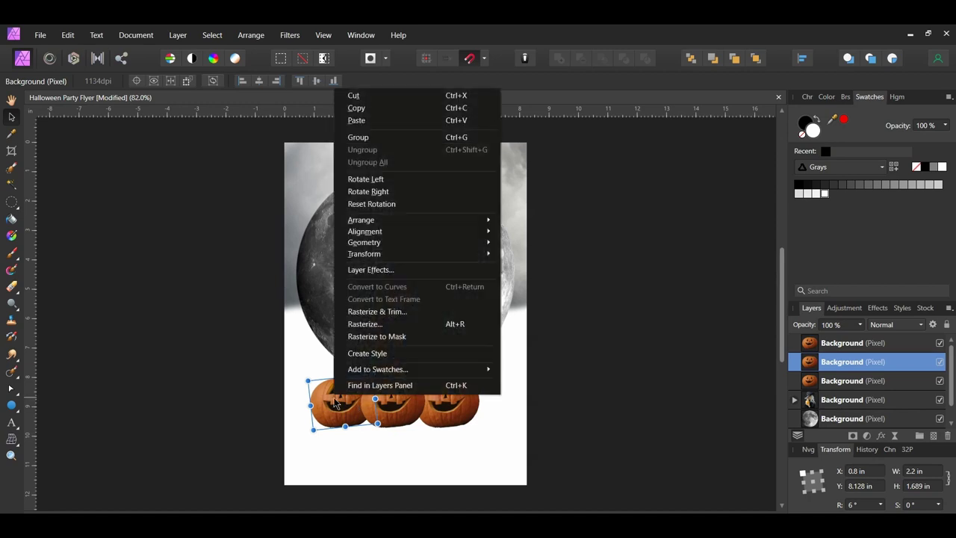
mouse_move(454, 254)
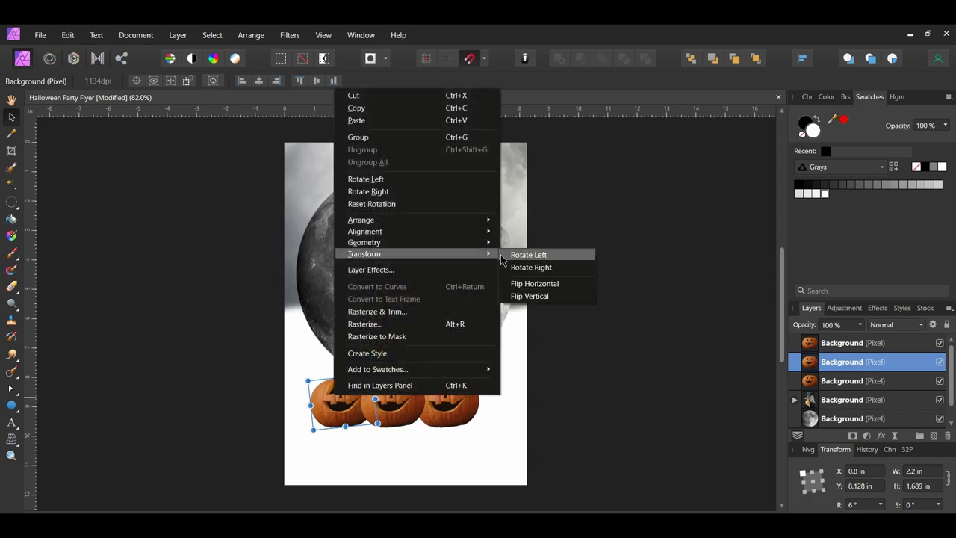
left_click(531, 283)
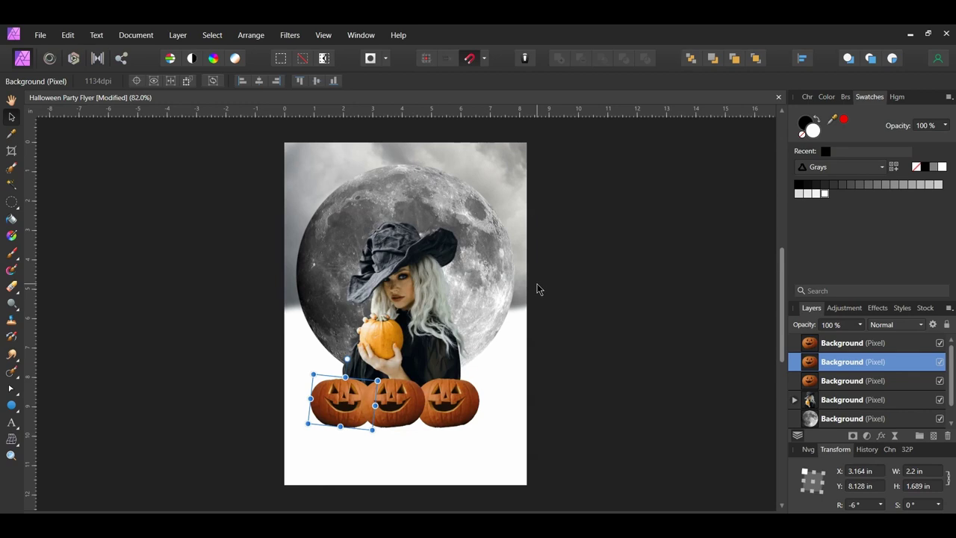
Group the three carved pumpkins, shift the group slightly right to centre it beneath the woman, and deselect it
left_click(418, 420, "shift")
left_click(461, 416, "shift")
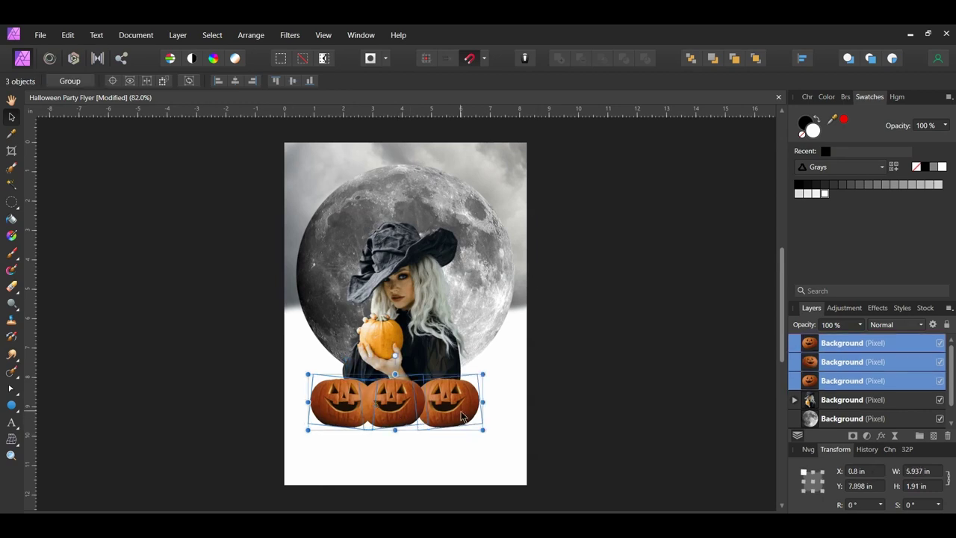
key("ctrl+g")
left_click_drag(462, 416, 472, 417)
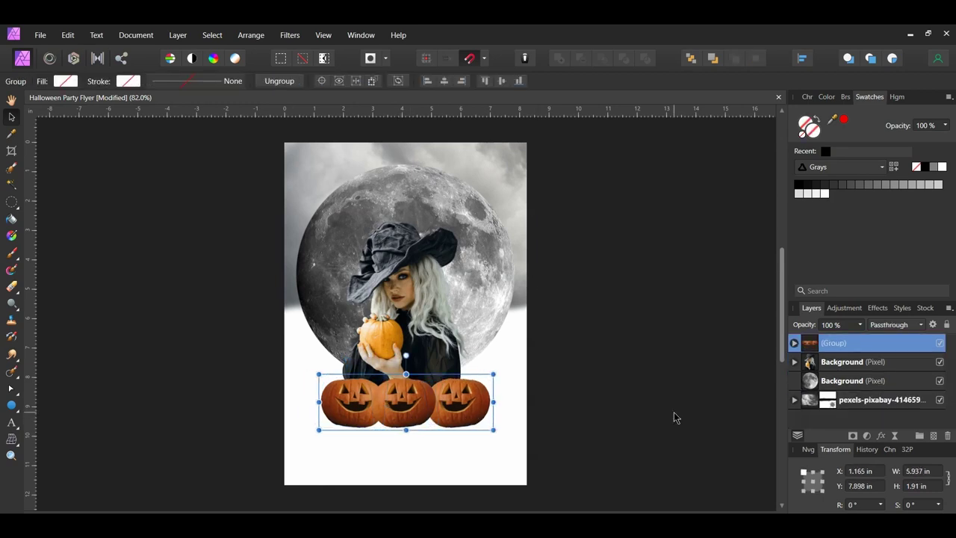
key("ctrl+d")
Place the crow and Halloween bat PNG images from the Party Flyer folder into the flyer
left_click(42, 35)
left_click(56, 166)
left_click(345, 183)
left_click(493, 191, "ctrl")
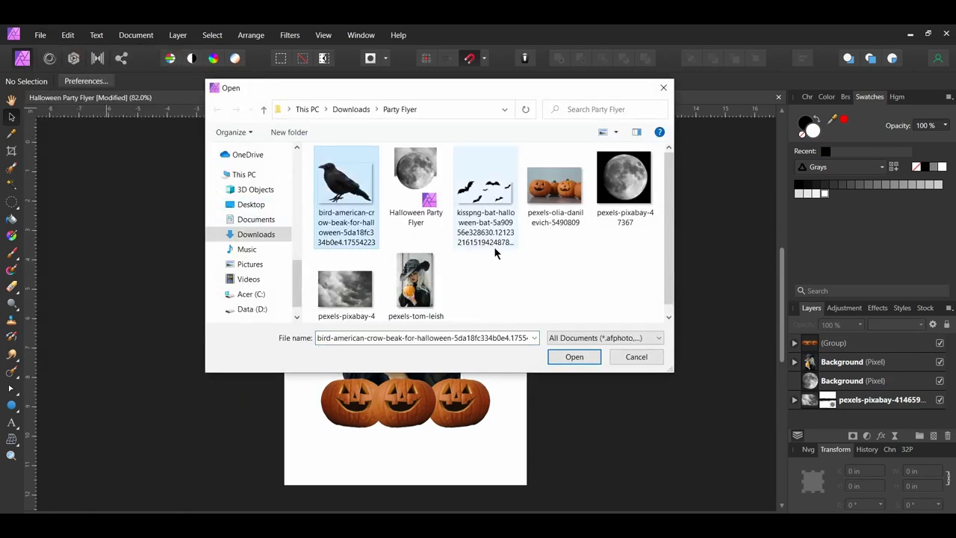
left_click_drag(489, 214, 481, 452)
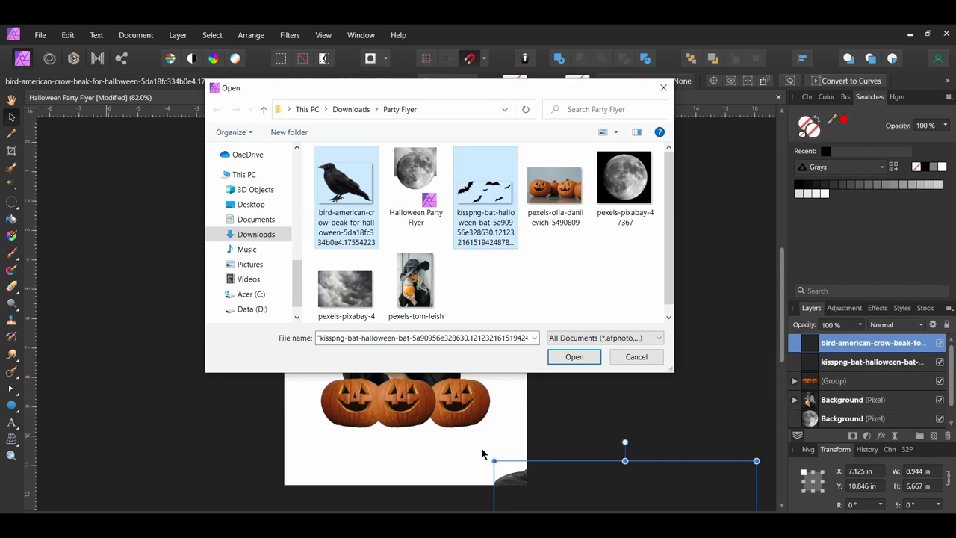
left_click(663, 87)
Scale the crow image down to about 1.9 in wide and place it on top of the leftmost pumpkin
left_click_drag(590, 483, 514, 306)
left_click_drag(677, 285, 540, 387)
left_click_drag(472, 439, 436, 415)
left_click_drag(501, 362, 418, 415)
left_click_drag(390, 452, 345, 366)
Flip the crow horizontally, shift it left so it perches on the leftmost pumpkin, and deselect it
right_click(344, 367)
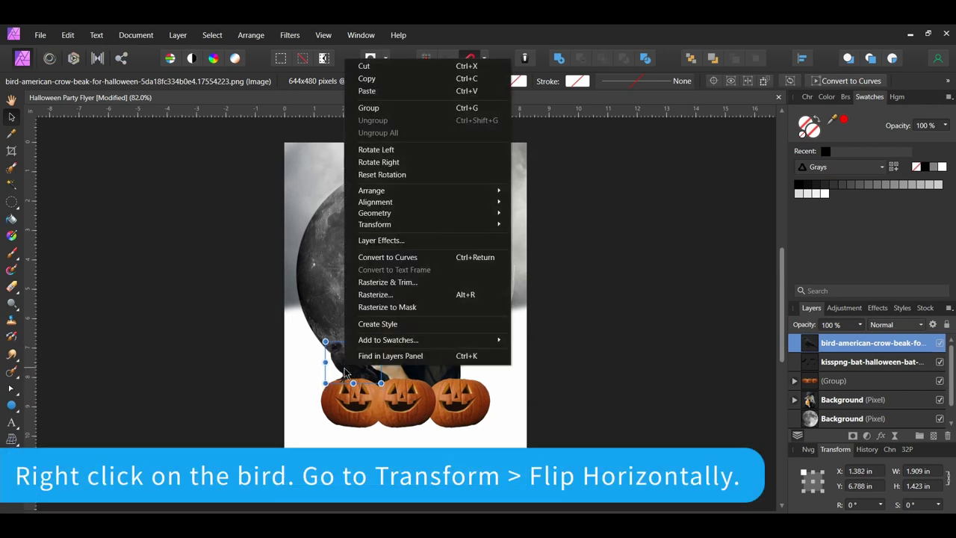
mouse_move(478, 224)
left_click(543, 257)
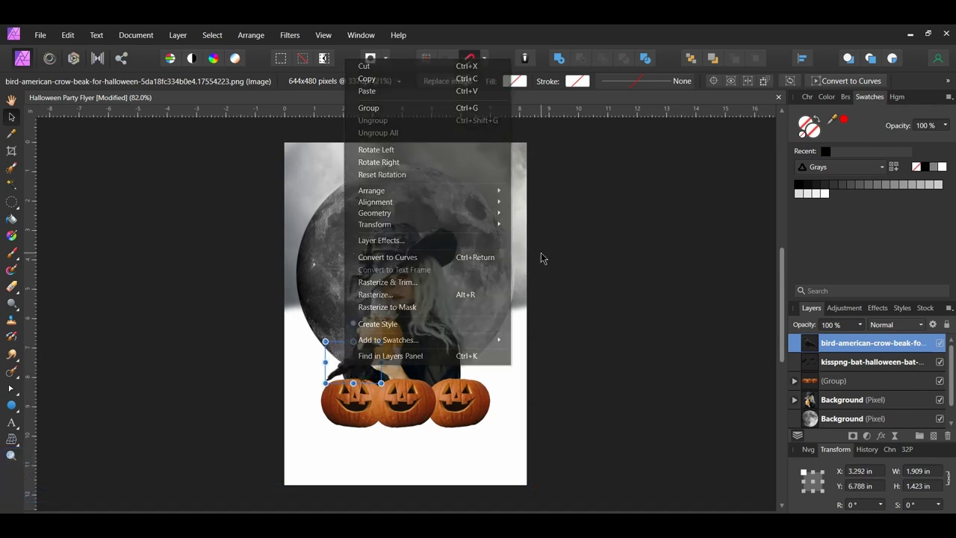
left_click_drag(354, 366, 336, 366)
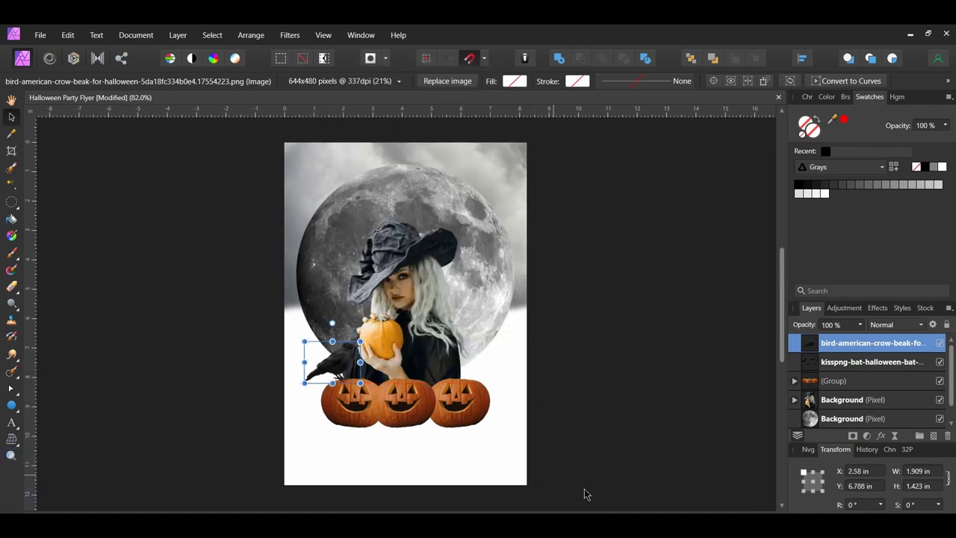
key("ctrl+d")
Move the bats layer below the woman's layer, scale the bats to about 2.9 in wide, rotate them 10° and place them at the page's upper left
left_click_drag(795, 364, 788, 409)
left_click_drag(481, 448, 374, 211)
left_click_drag(305, 197, 325, 138)
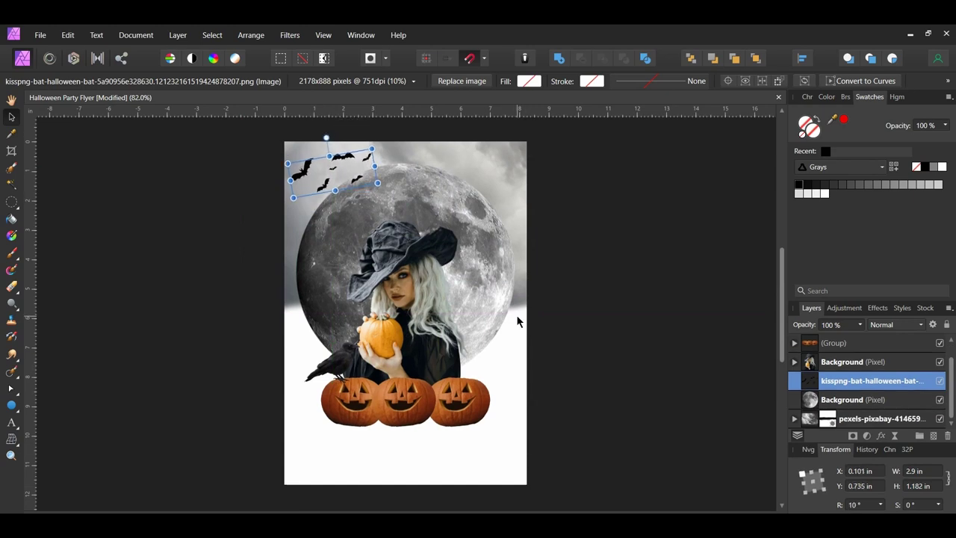
Duplicate the bats, flip the copy horizontally, place it at the page's upper right, rotate it to about -19° and deselect
key("ctrl+j")
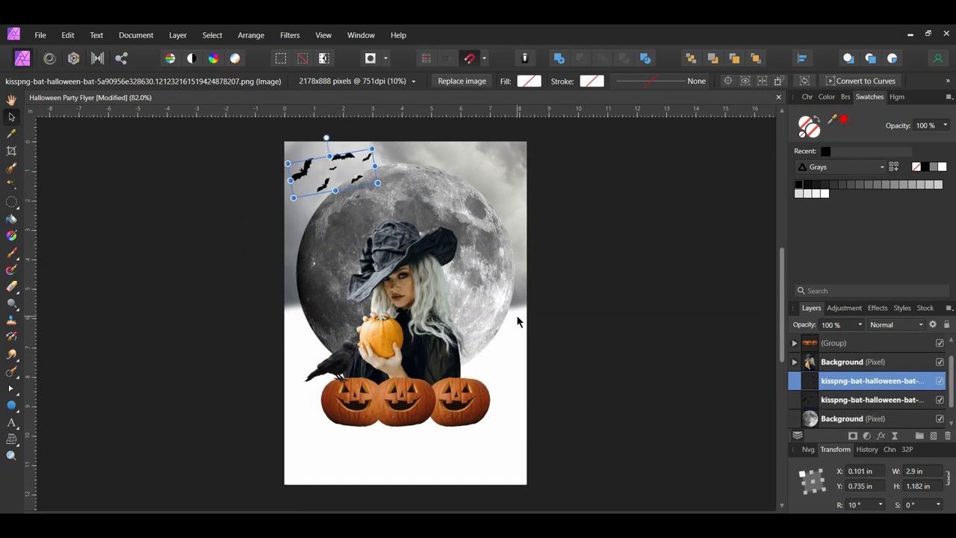
right_click(306, 171)
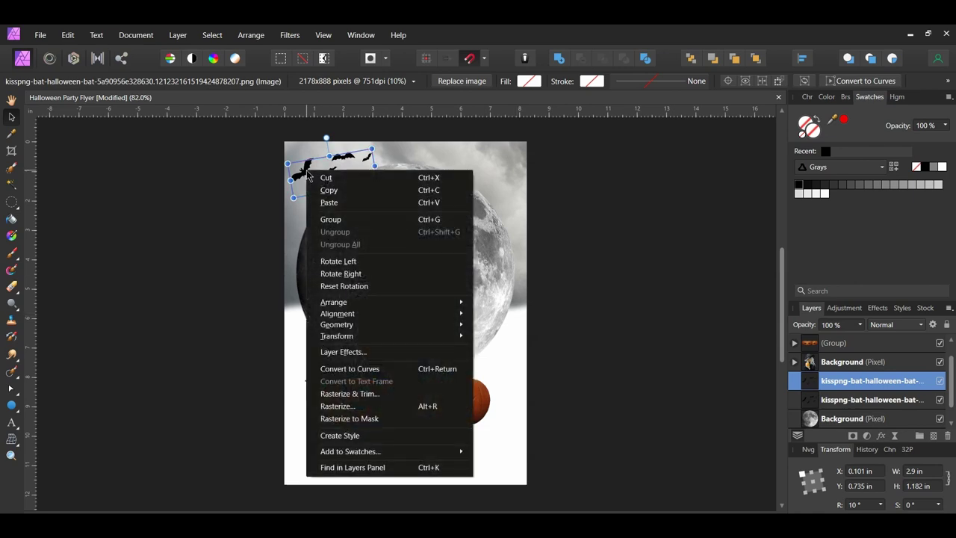
mouse_move(457, 338)
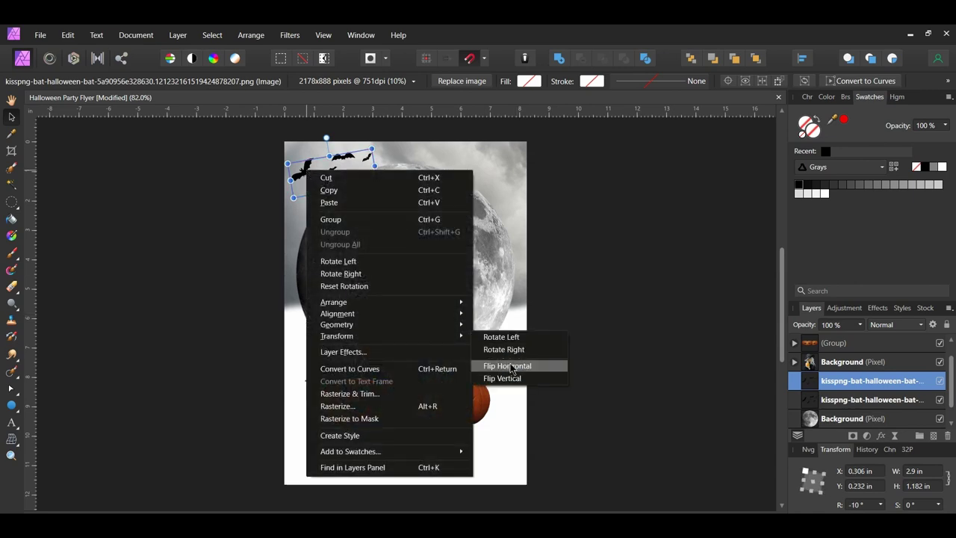
left_click(508, 366)
left_click_drag(304, 196, 454, 196)
left_click_drag(489, 138, 510, 149)
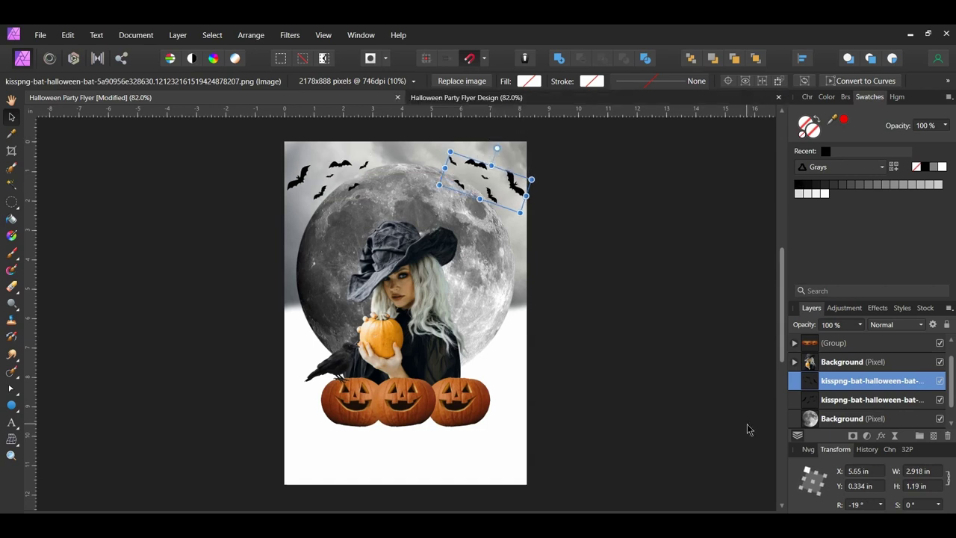
left_click(749, 429)
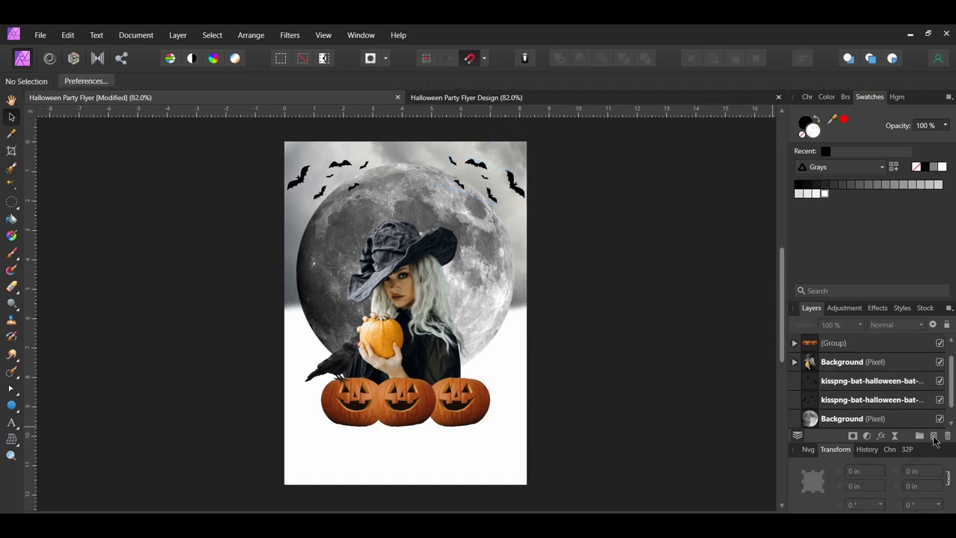
Add a new pixel layer, move it to the bottom of the layer stack and name it Background
left_click(933, 436)
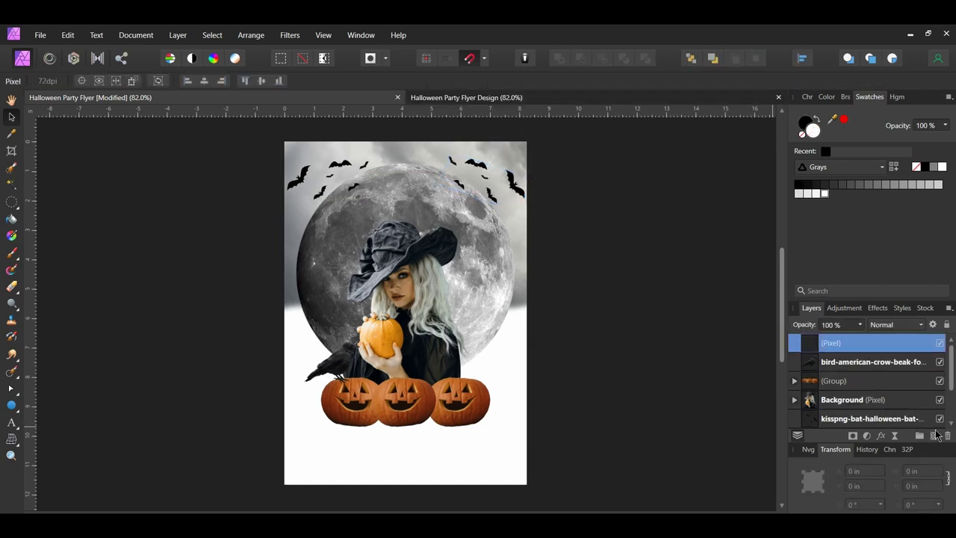
left_click_drag(858, 343, 804, 432)
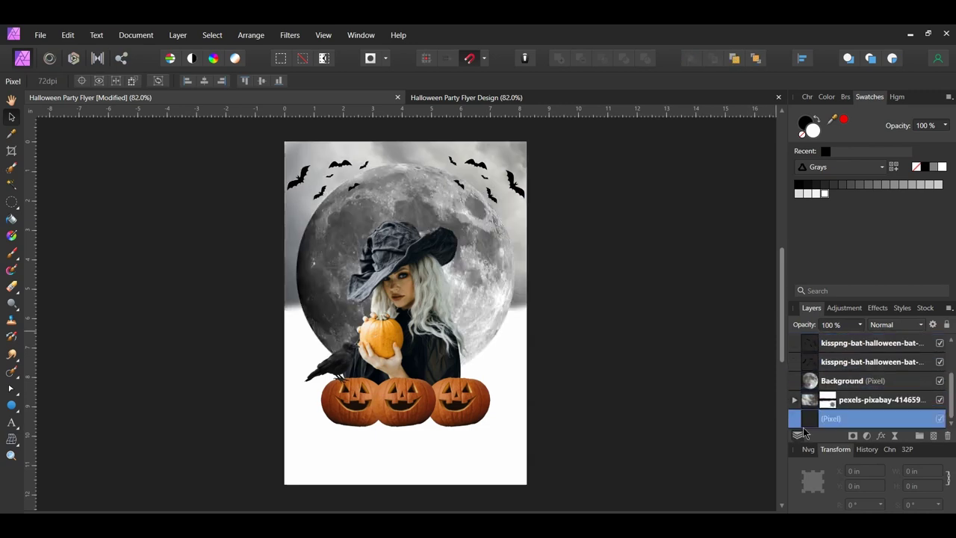
double_click(850, 419)
type("Background")
key("Return")
Fill the bottom Background layer with a vertical linear white-to-black gradient running from the woman's face down to the middle pumpkin
key("g")
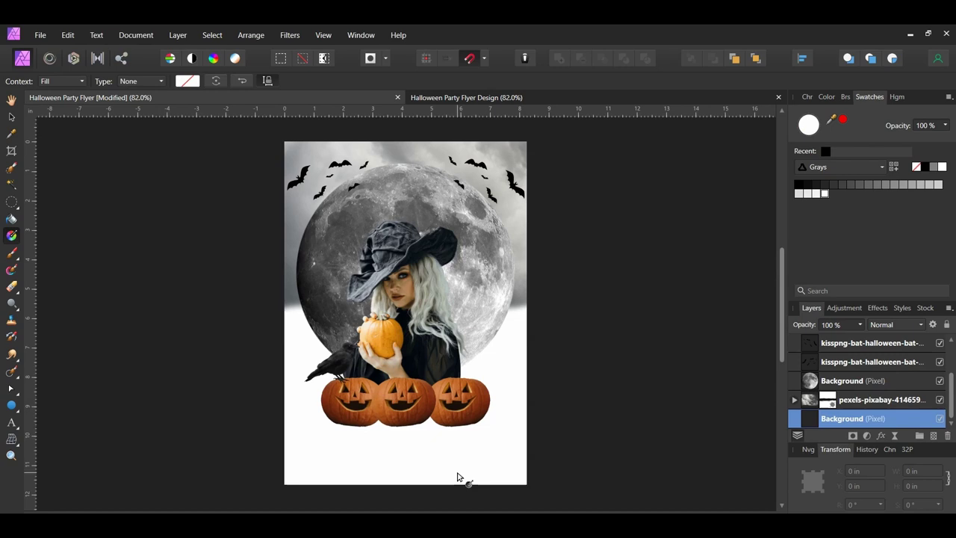
left_click(597, 486)
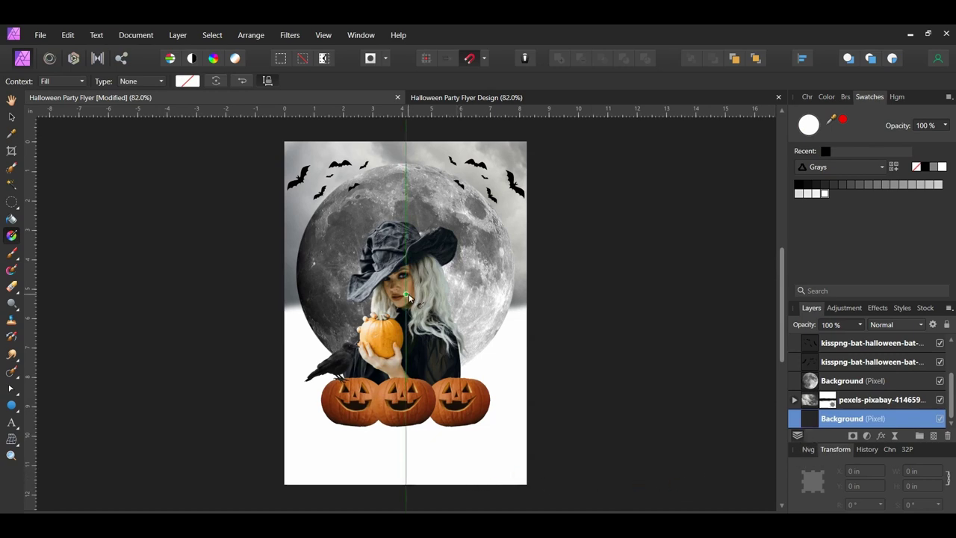
left_click_drag(406, 295, 406, 401)
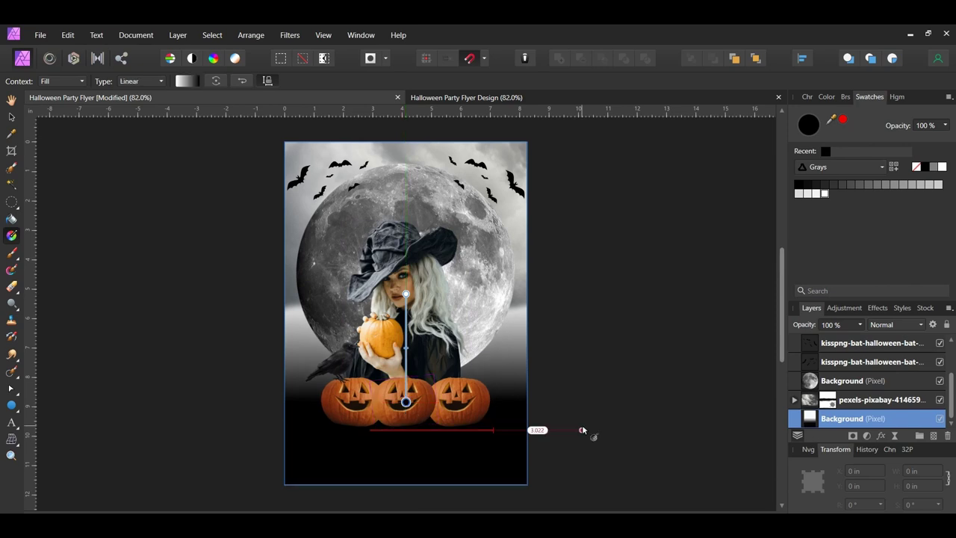
Set the gradient's upper white stop to hex colour 74777C and deselect the layer
left_click(406, 295)
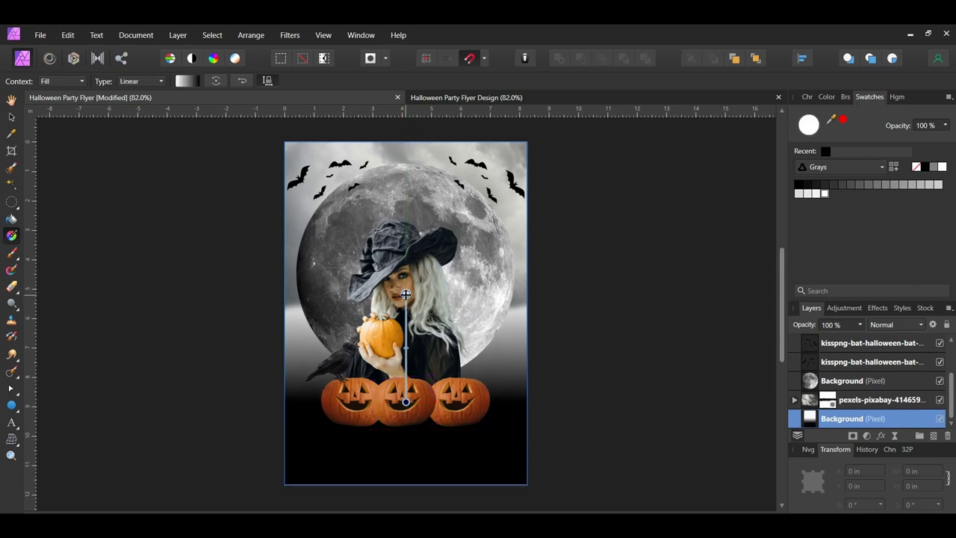
double_click(806, 127)
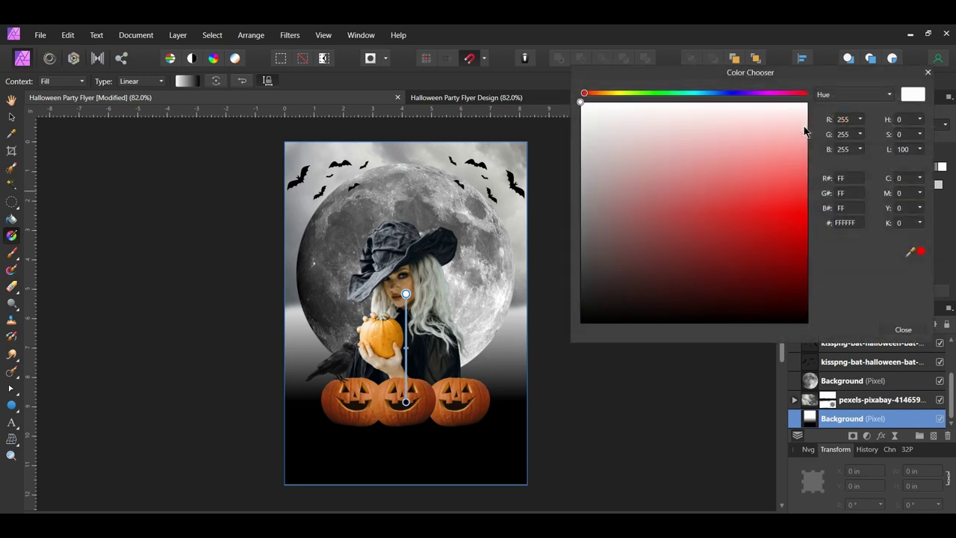
left_click(839, 223)
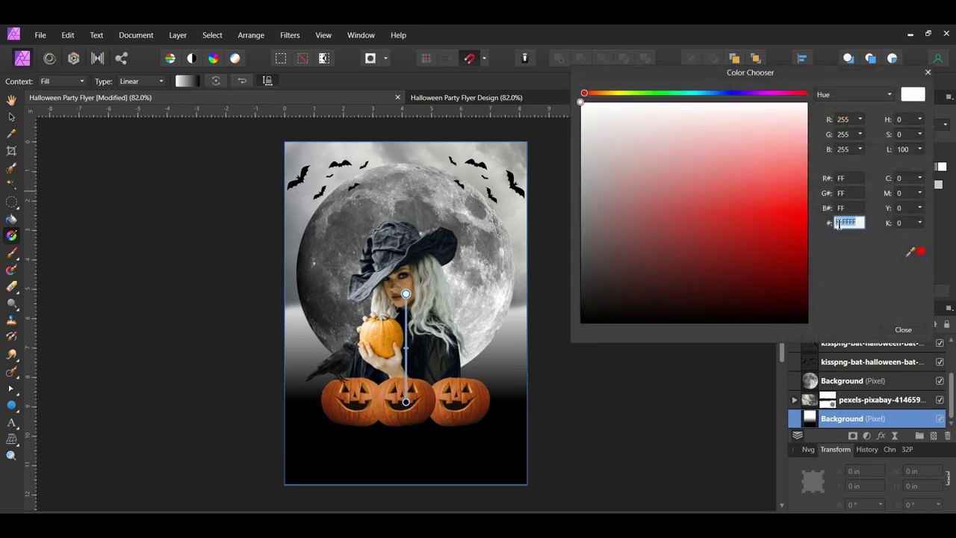
type("7")
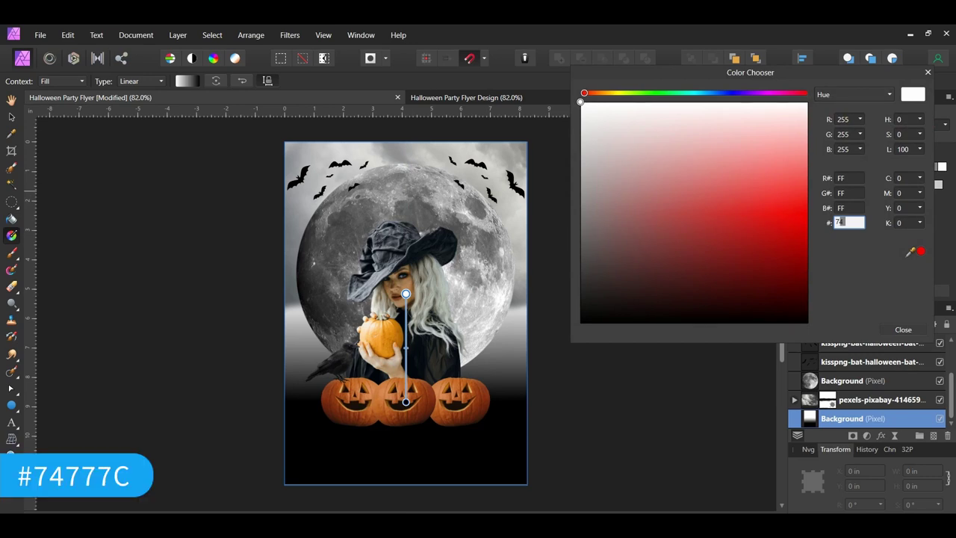
type("4777C")
key("Return")
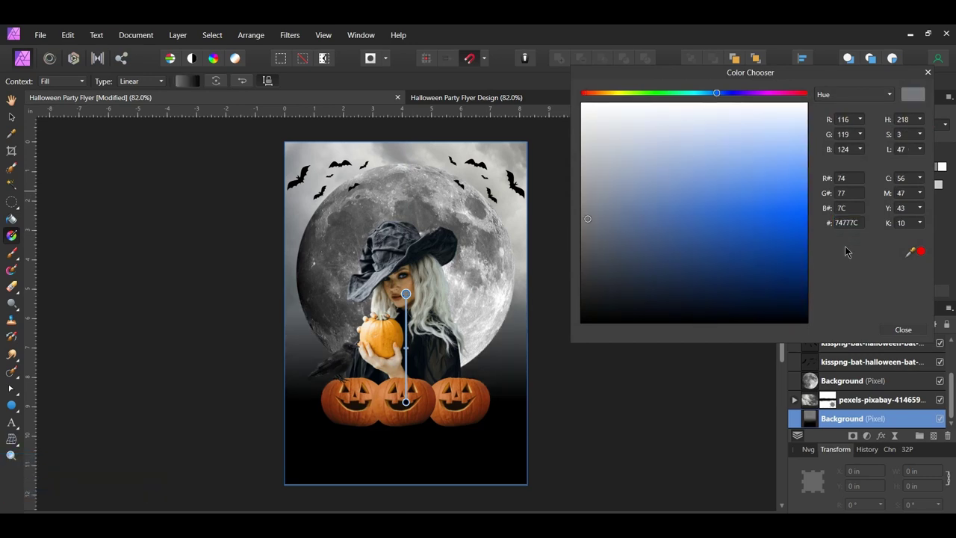
left_click(903, 329)
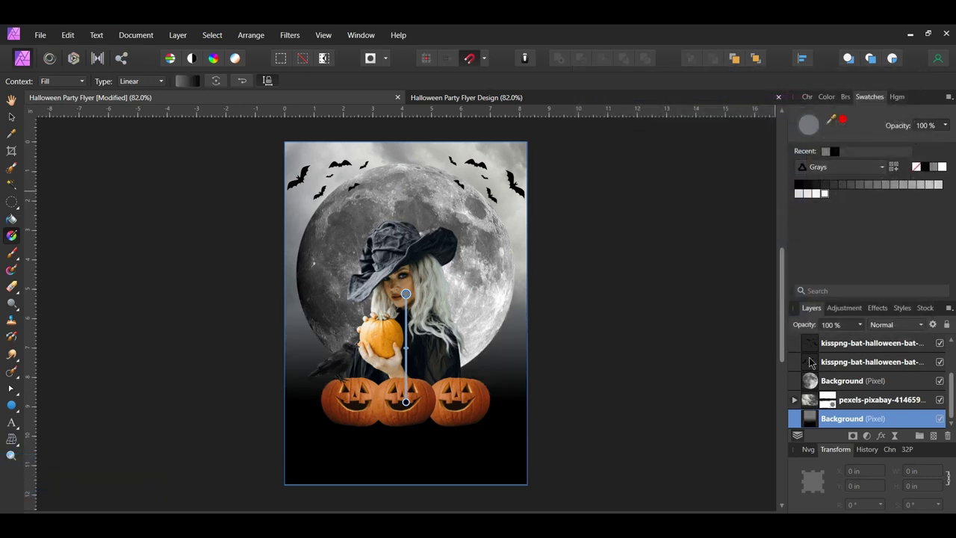
key("v")
left_click(616, 366)
Add a Curves adjustment layer at the top of the layer stack, keeping its settings clear of the flyer
scroll(888, 417, "up", 3)
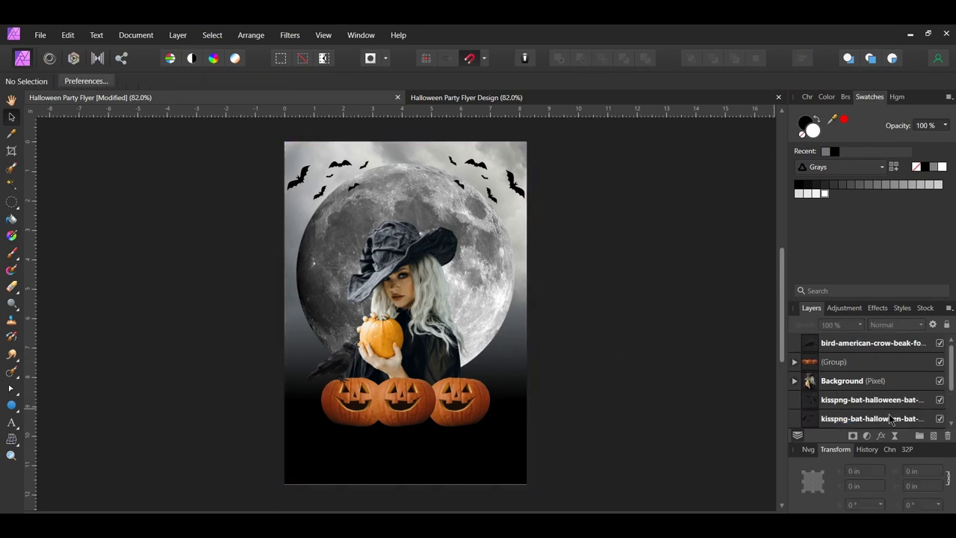
left_click(867, 436)
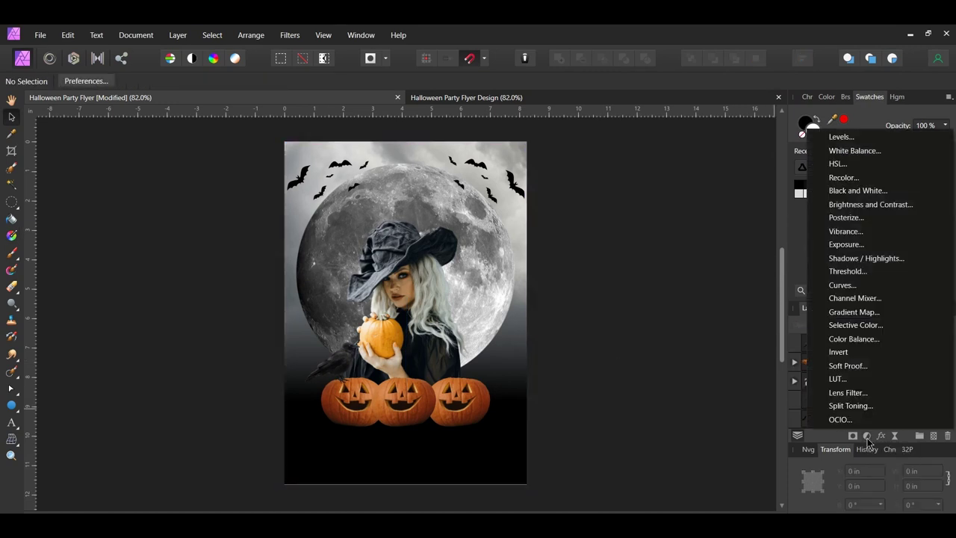
left_click(881, 287)
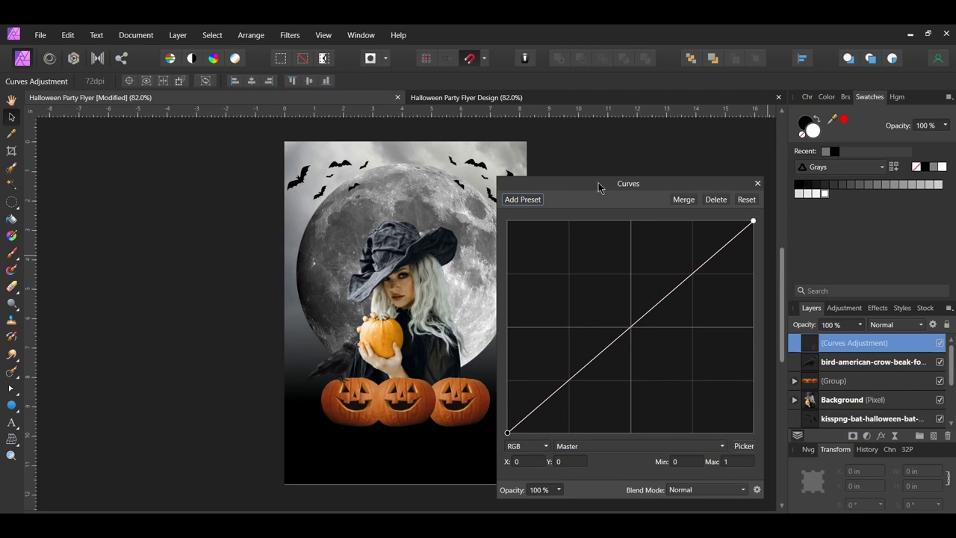
left_click_drag(597, 187, 659, 143)
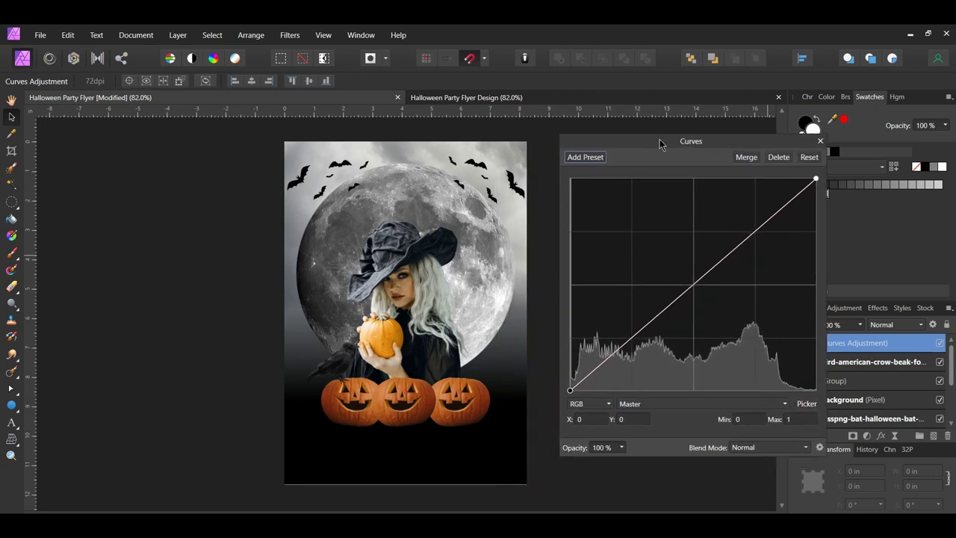
Lower the Red curve with points at about X 0.539 Y 0.44, X 0.276 Y 0.184 and X 0.827 Y 0.704
left_click(690, 404)
left_click(681, 431)
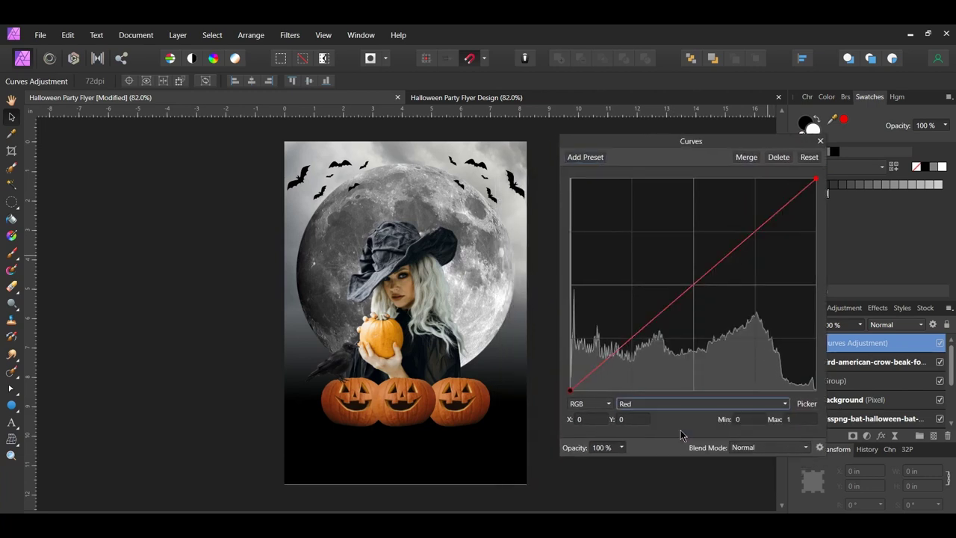
left_click(693, 285)
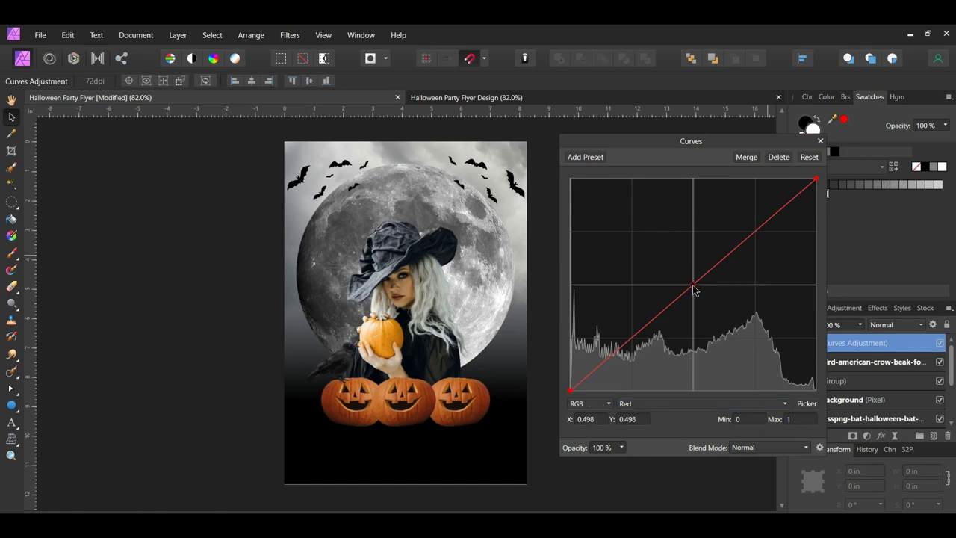
left_click_drag(693, 286, 702, 300)
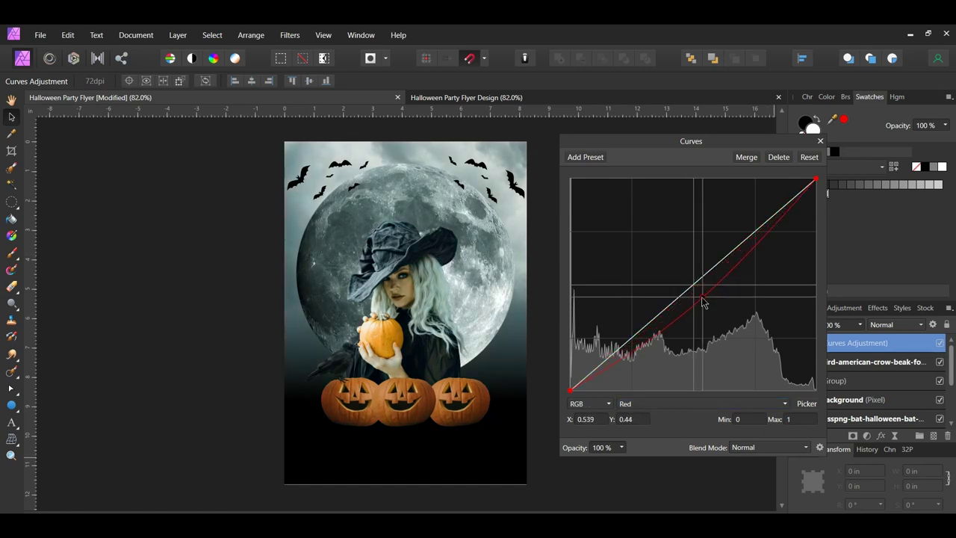
left_click(642, 342)
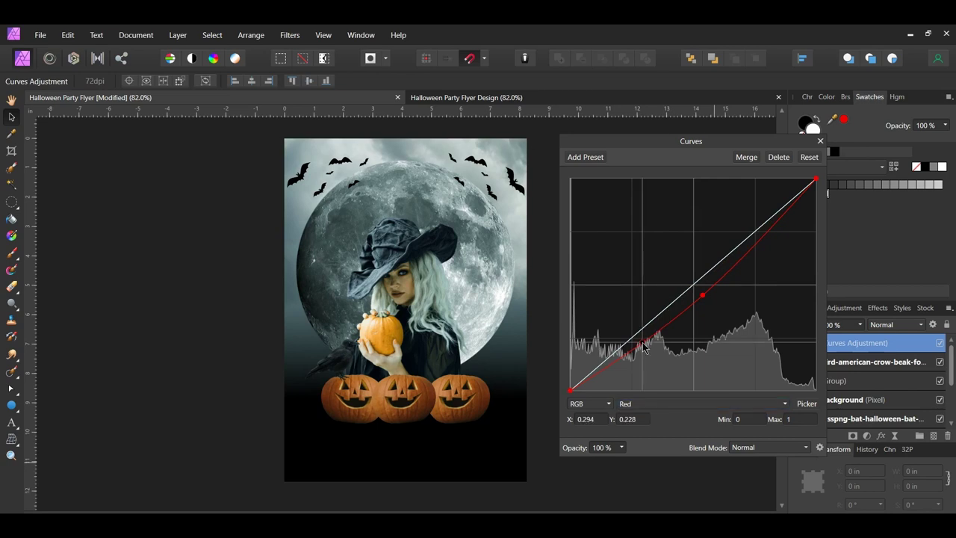
left_click_drag(643, 347, 637, 351)
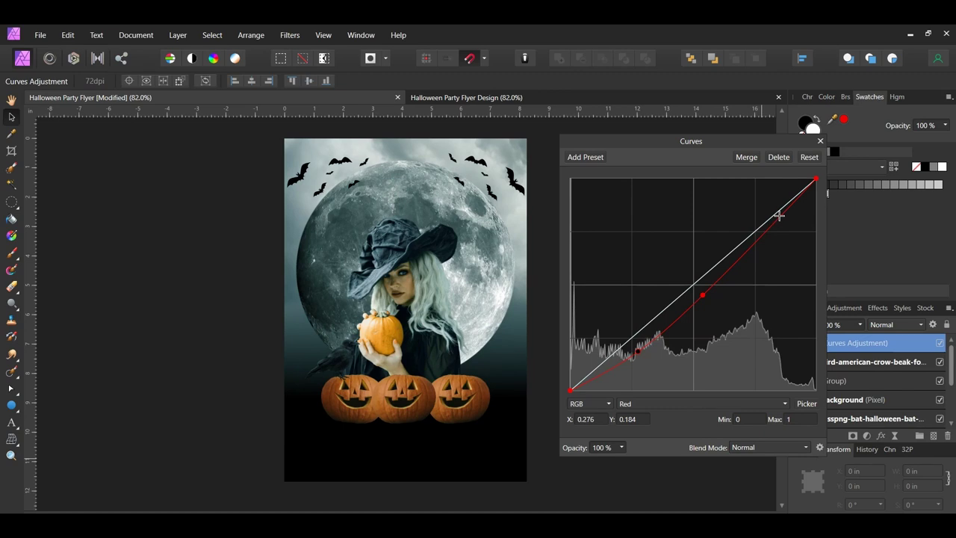
left_click_drag(780, 214, 774, 242)
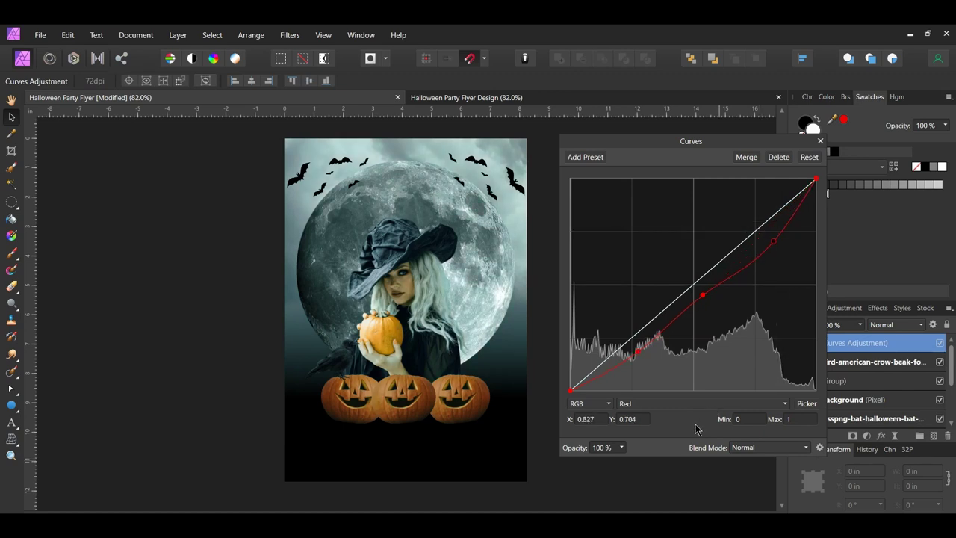
Raise the midpoint of the Green channel's curve to about X 0.509, Y 0.558
left_click(693, 404)
left_click(676, 449)
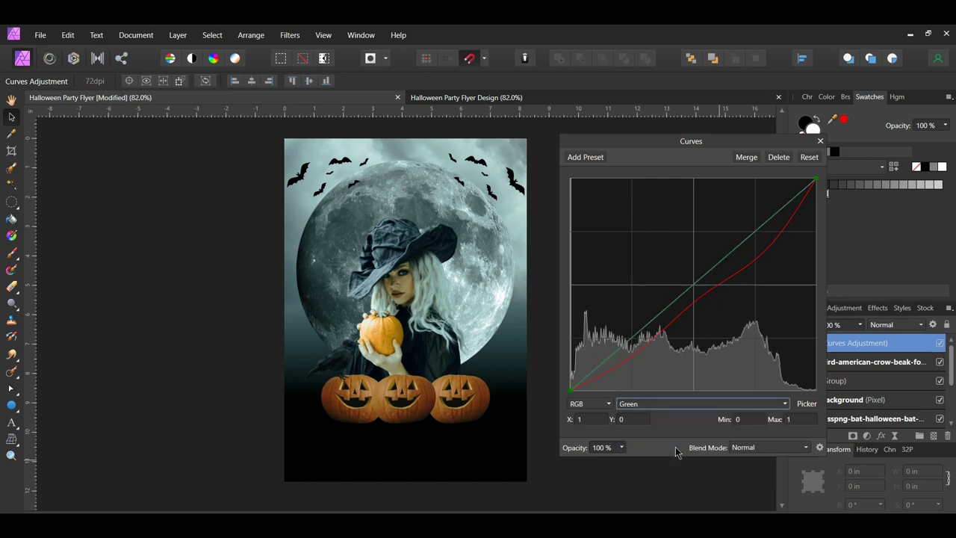
left_click(693, 286)
left_click_drag(693, 288, 695, 272)
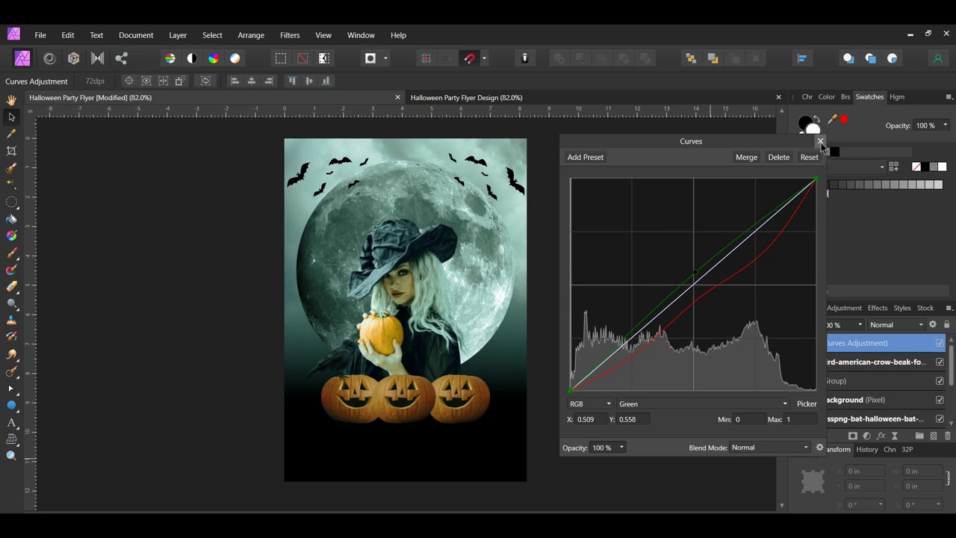
Close the curve settings and name the Curves adjustment layer Green
left_click(820, 141)
double_click(844, 342)
type("Green")
key("Return")
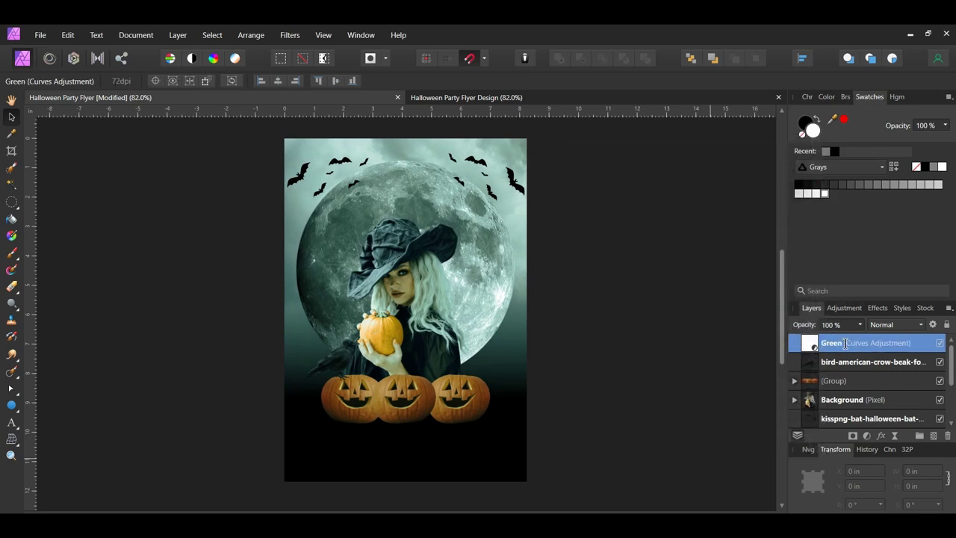
left_click(939, 342)
Add a second Curves adjustment at the top of the stack and lower its Red midpoint to about X 0.517, Y 0.422
left_click(866, 435)
left_click(889, 289)
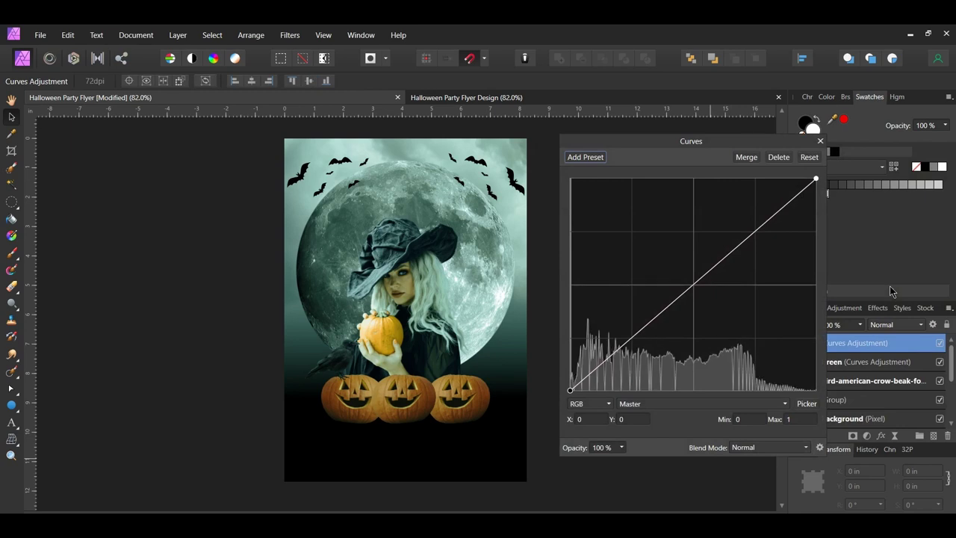
left_click(704, 403)
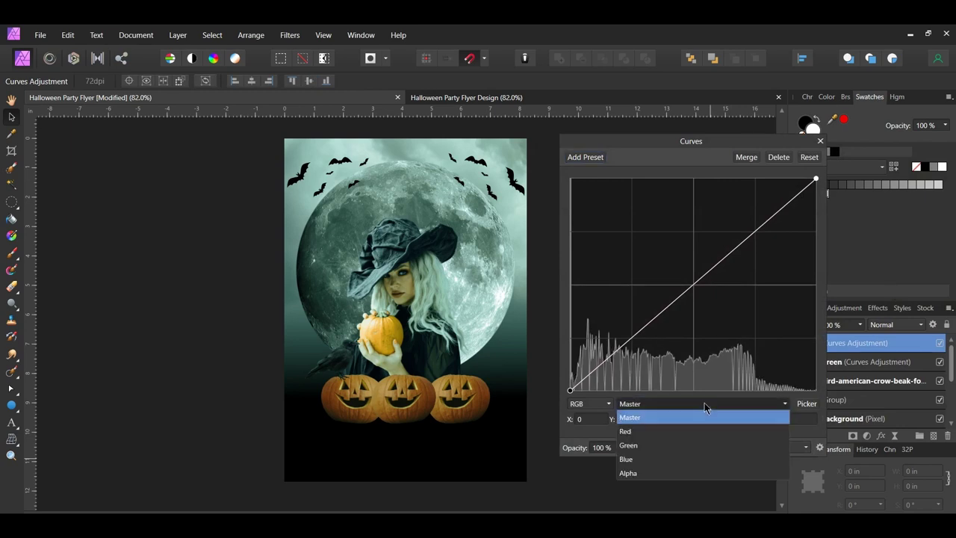
left_click(681, 431)
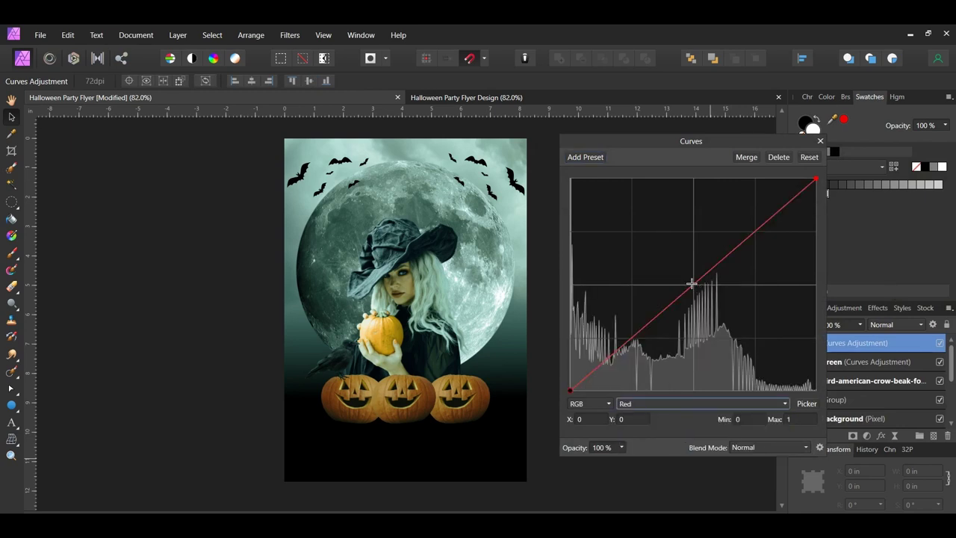
left_click_drag(692, 283, 697, 301)
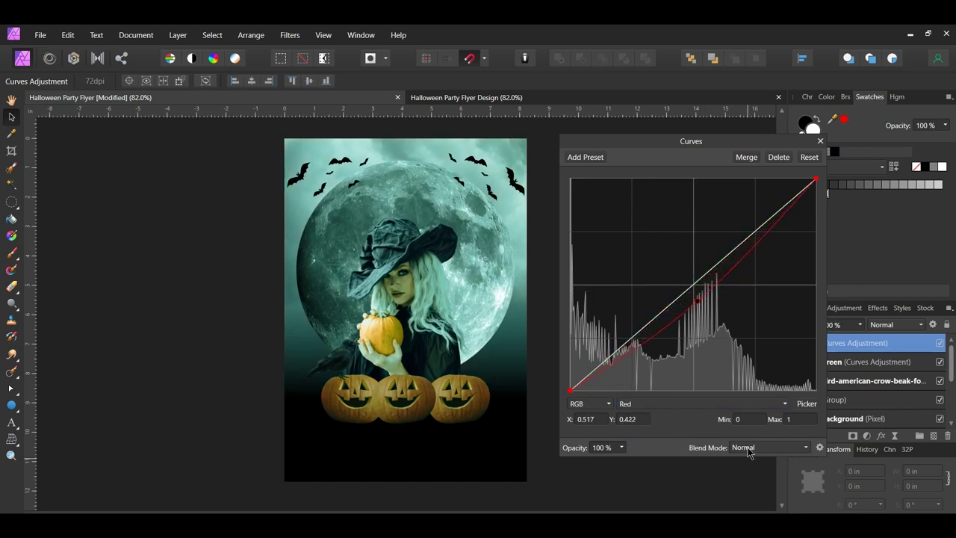
Raise the second adjustment's Green curve, with a midpoint at about X 0.499, Y 0.542, plus one point in the shadows and one in the highlights
left_click(746, 403)
left_click(669, 447)
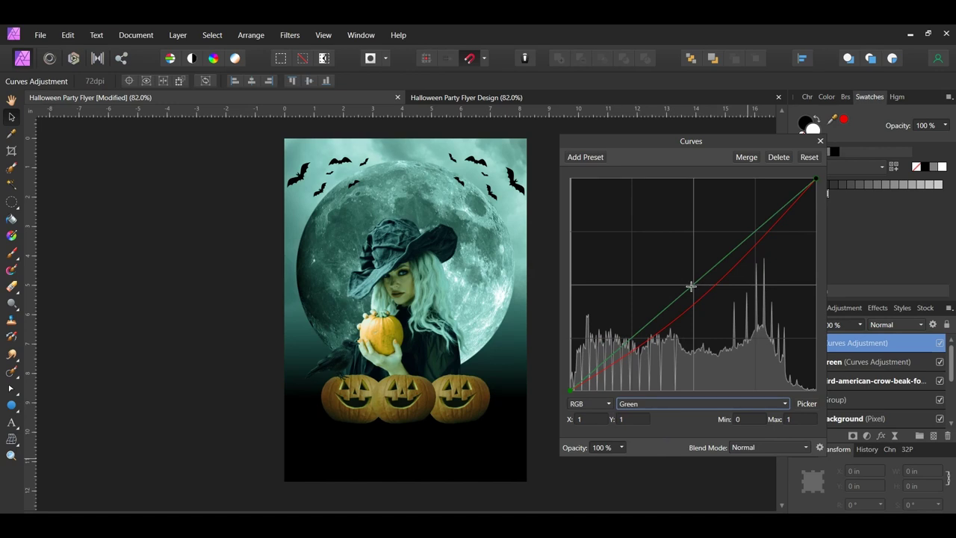
left_click_drag(691, 285, 693, 275)
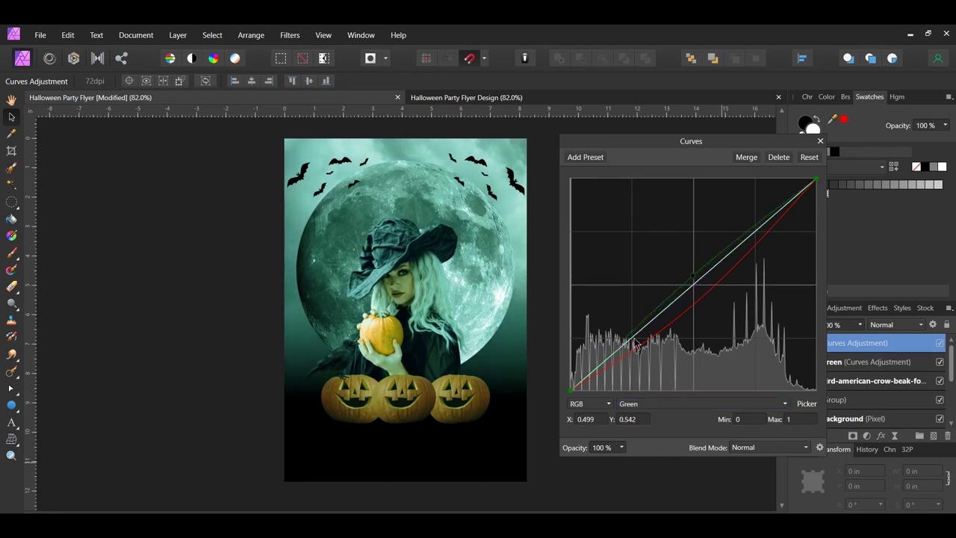
left_click_drag(629, 334, 650, 306)
left_click_drag(758, 226, 771, 211)
Raise the Blue curve with a midpoint at about X 0.539, Y 0.685 plus shadow and highlight points, and name the adjustment Blue
left_click(707, 405)
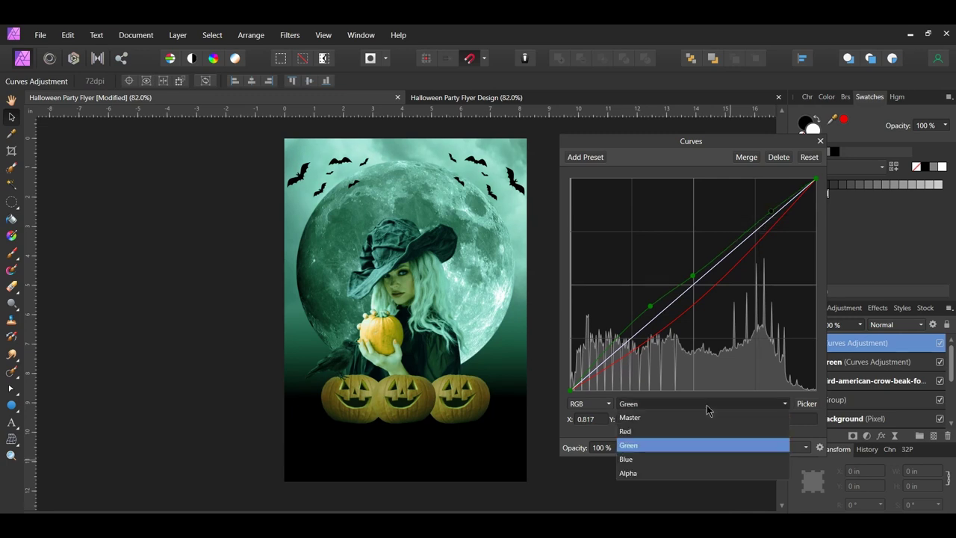
left_click(662, 460)
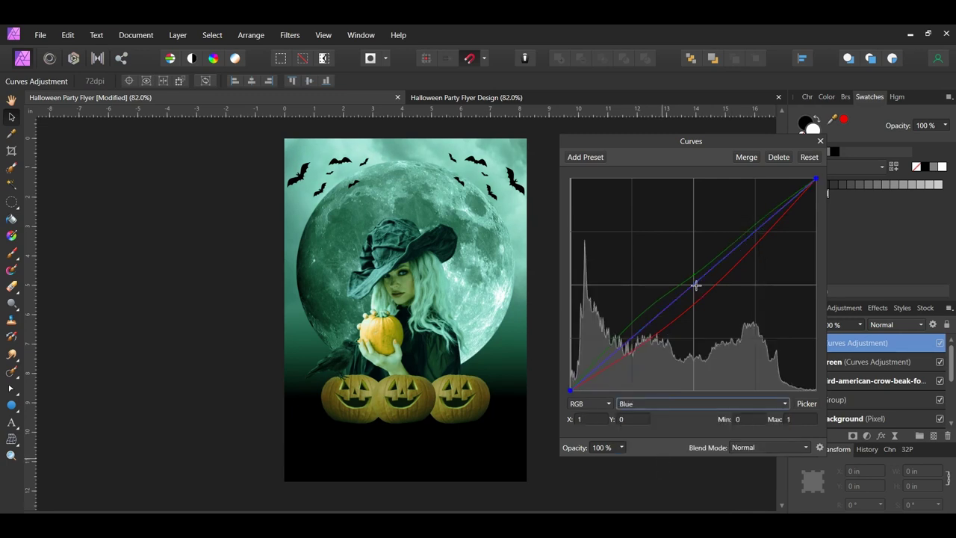
left_click_drag(694, 284, 702, 245)
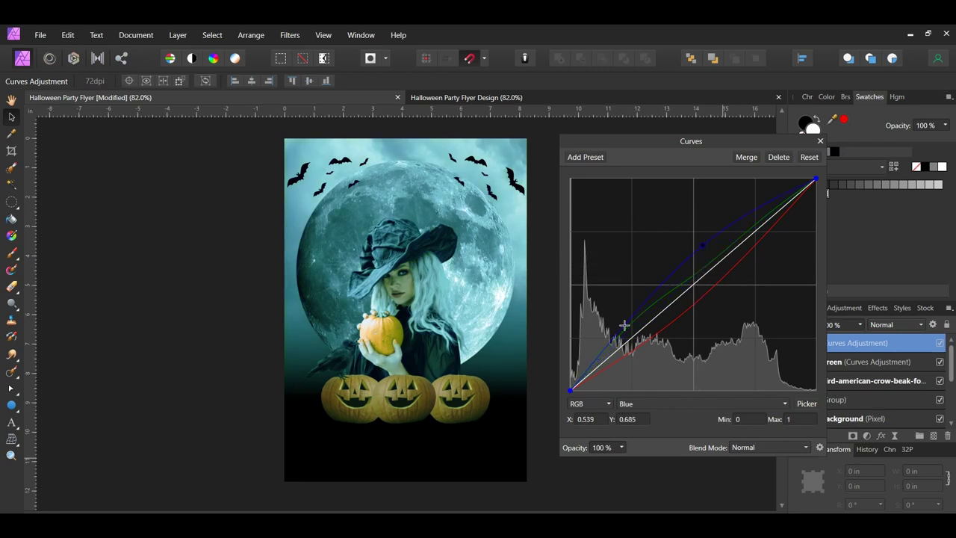
left_click_drag(623, 327, 639, 276)
left_click(767, 213)
mouse_move(769, 212)
left_mouse_down()
mouse_move(771, 203)
mouse_move(776, 209)
left_mouse_up()
left_click(819, 142)
double_click(846, 342)
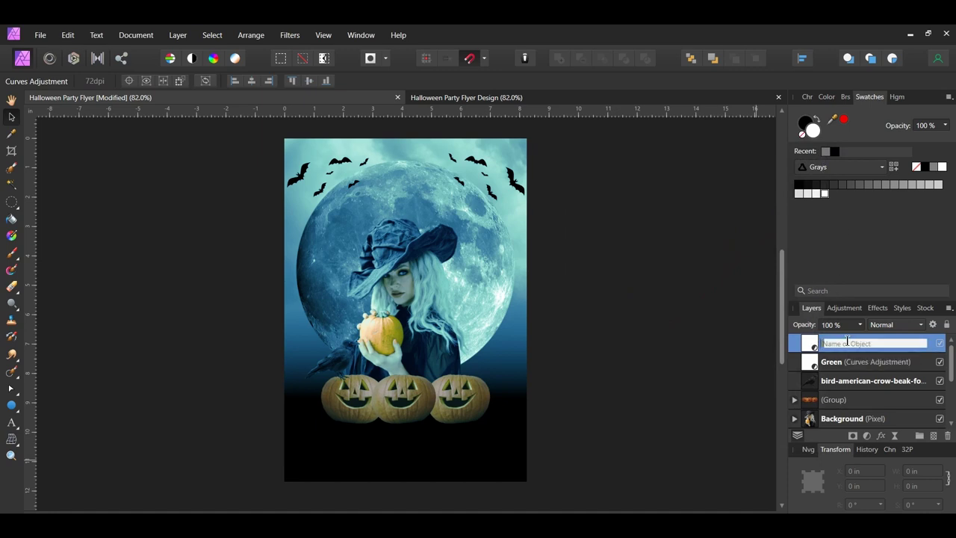
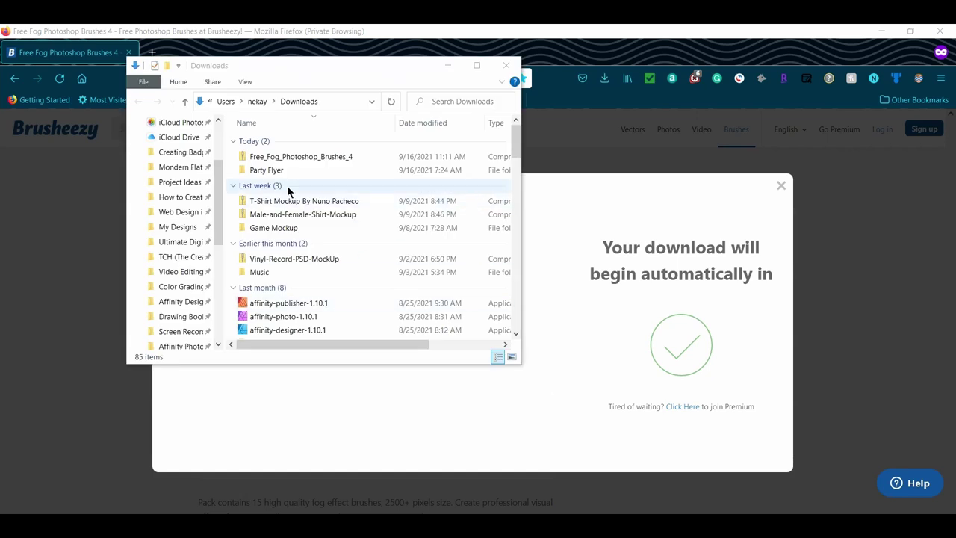
Extract the downloaded Free_Fog_Photoshop_Brushes_4 archive and import its brush file into Affinity Photo
left_click(284, 161)
right_click(283, 160)
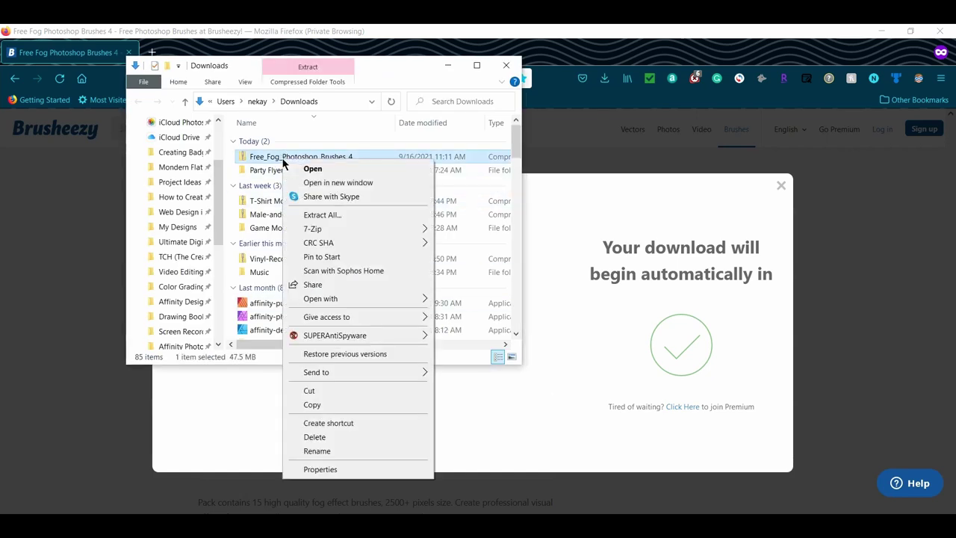
left_click(341, 215)
left_click(574, 409)
double_click(271, 162)
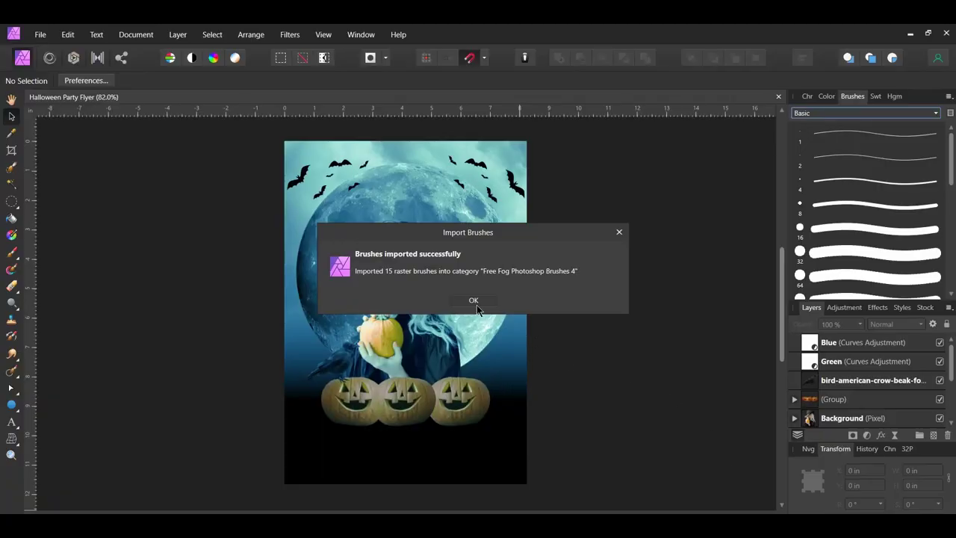
left_click(473, 302)
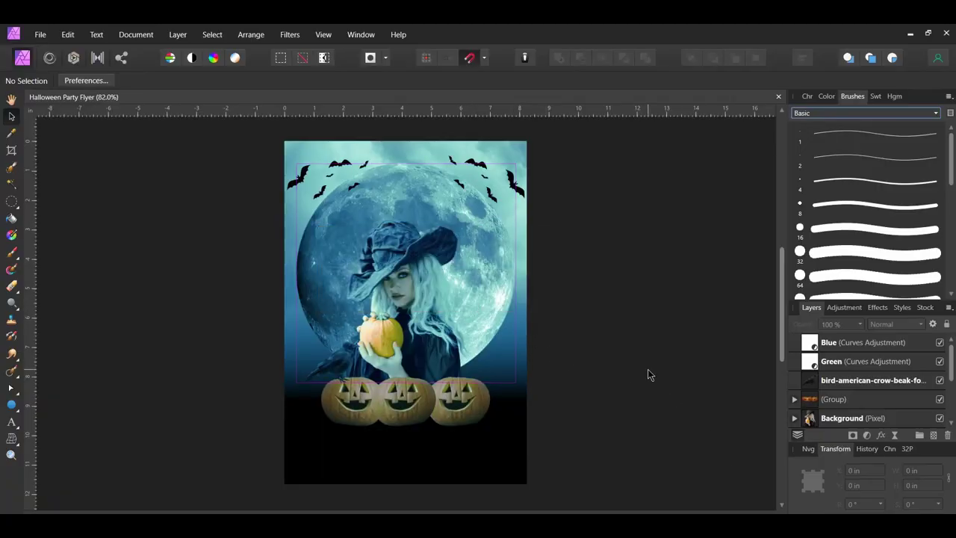
Add a pixel layer directly beneath the woman's layer and choose the fourth brush of Free Fog Photoshop Brushes 4 for painting
left_click(933, 435)
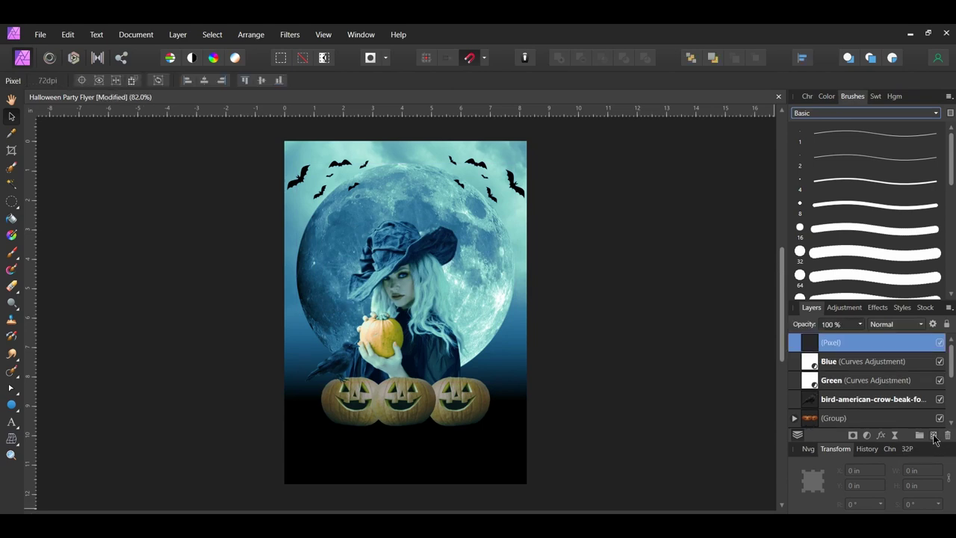
left_click_drag(836, 342, 795, 396)
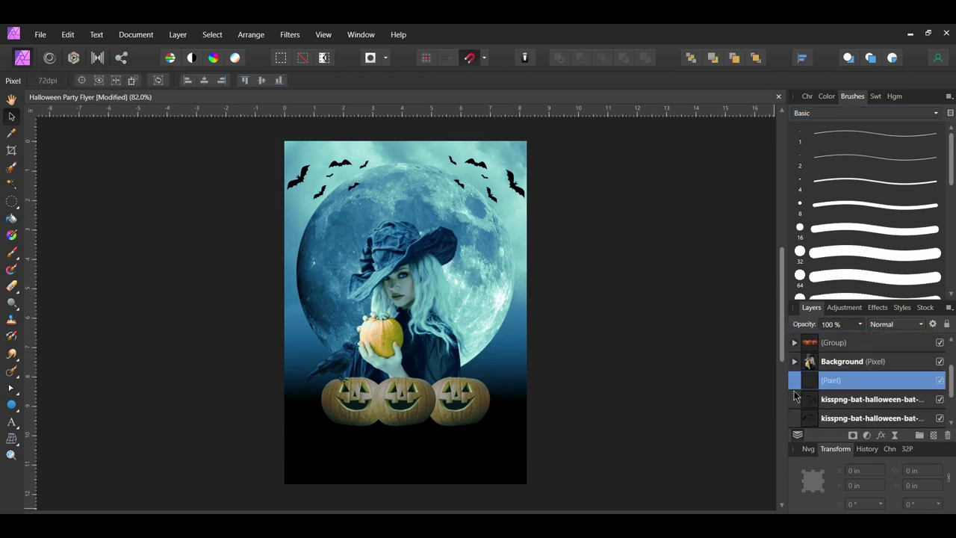
key("b")
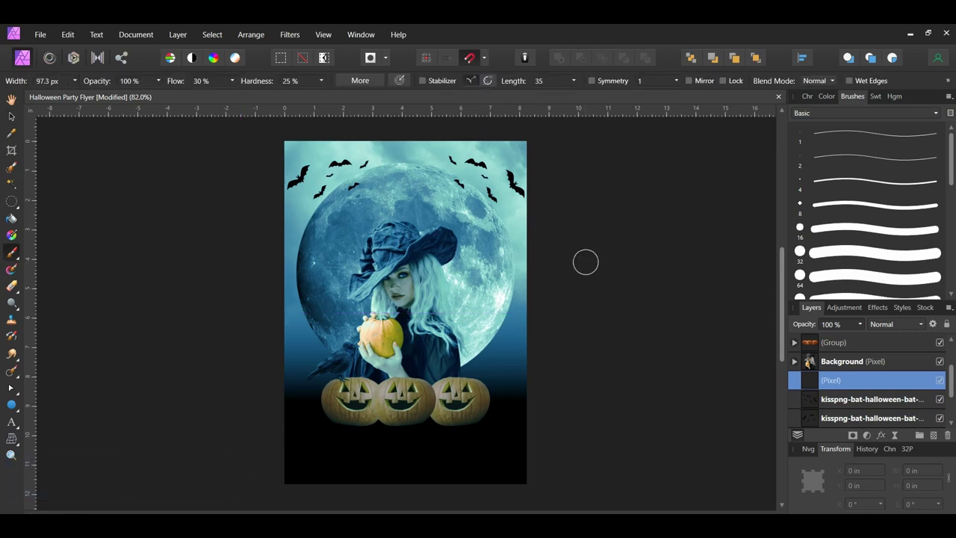
left_click(936, 113)
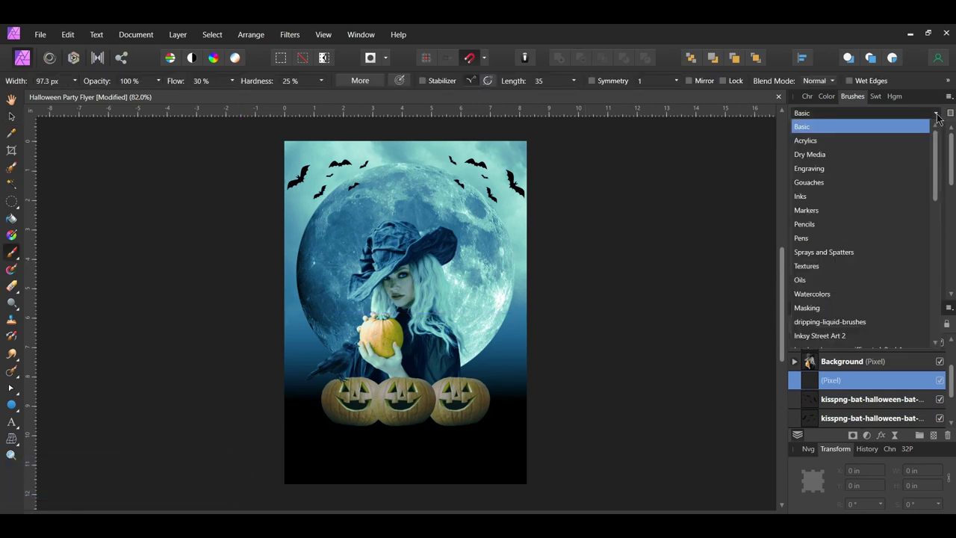
scroll(859, 328, "down", 5)
left_click(855, 336)
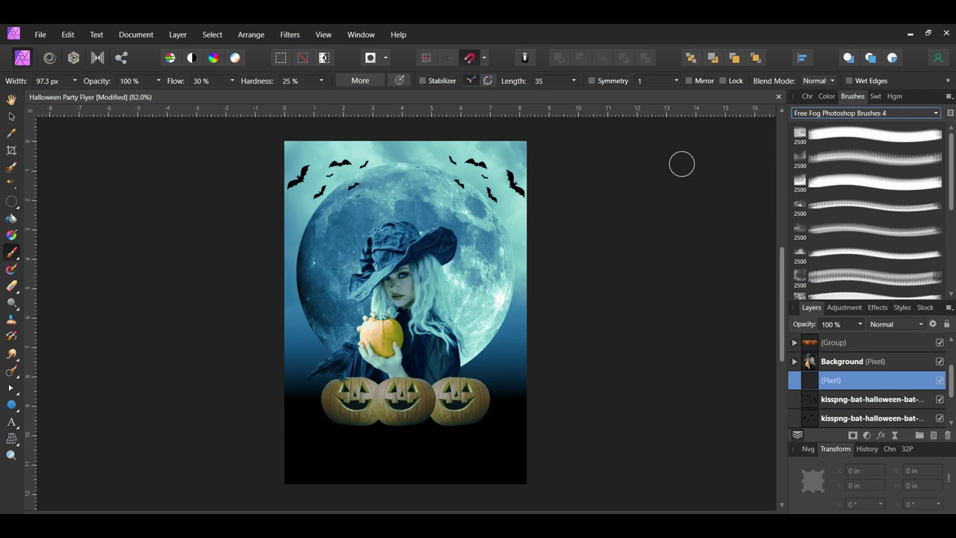
left_click(838, 206)
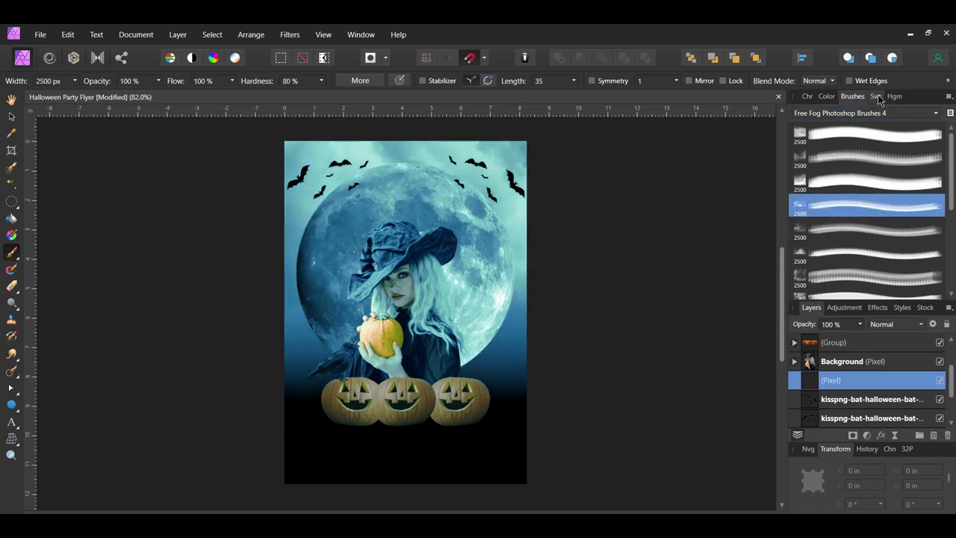
Set the brush colour to hex 7BC5C2
left_click(876, 95)
left_click(803, 124)
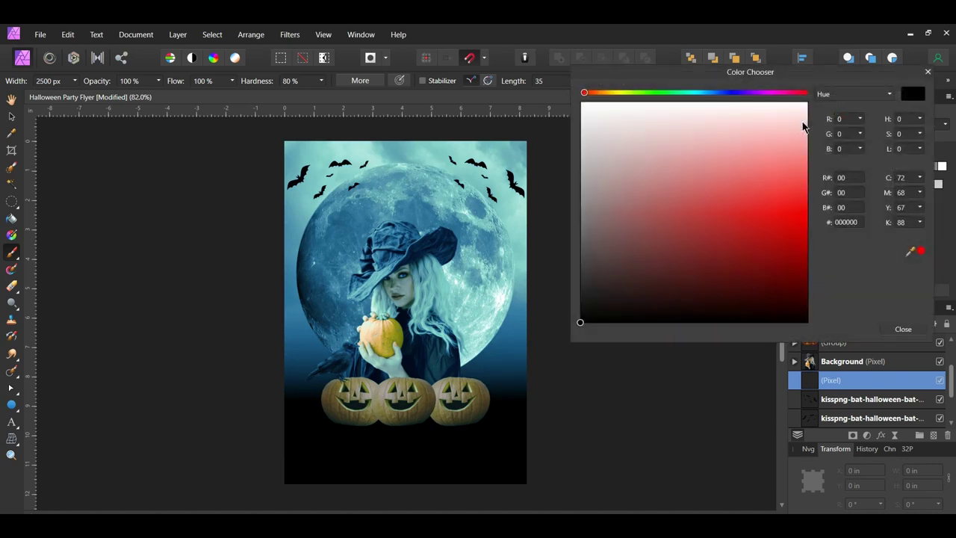
double_click(843, 222)
type("7bc5")
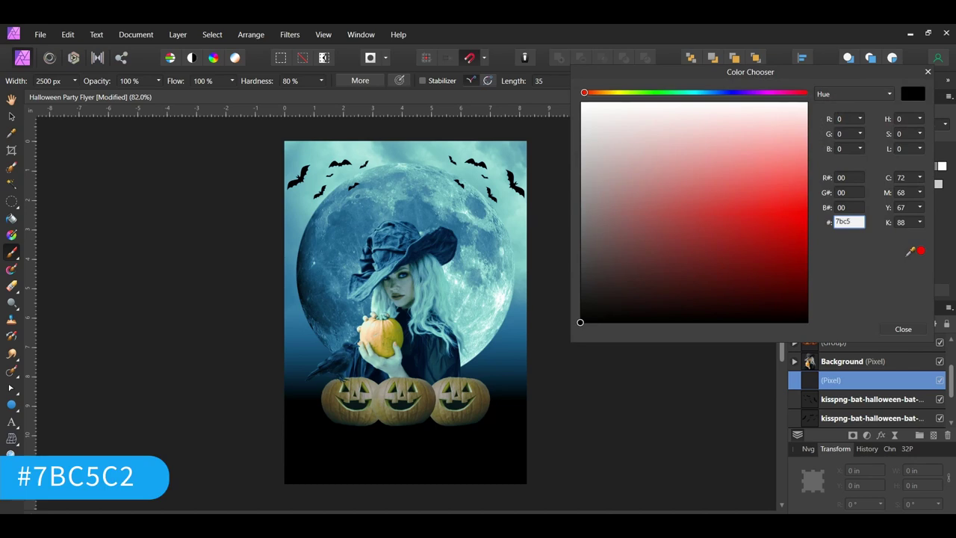
type("c2")
key("Return")
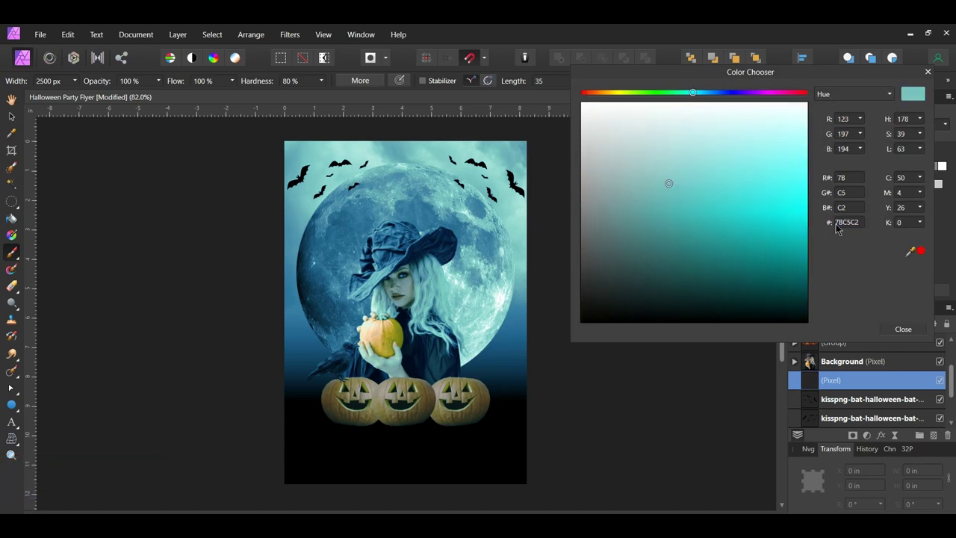
left_click(927, 72)
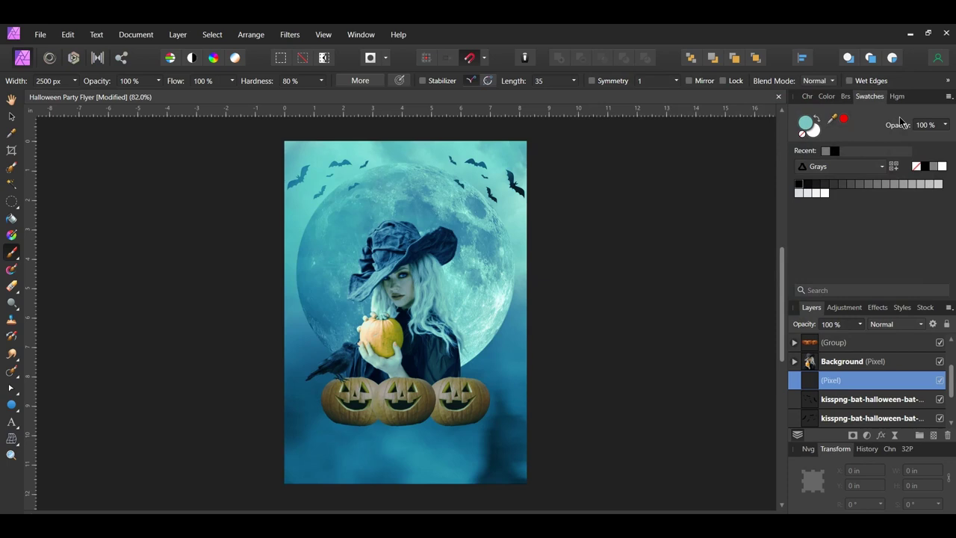
Set the fog brush's flow to 70 % and its hardness to 50 %
left_click(205, 80)
type("70")
key("Return")
left_click(290, 81)
type("50")
key("Return")
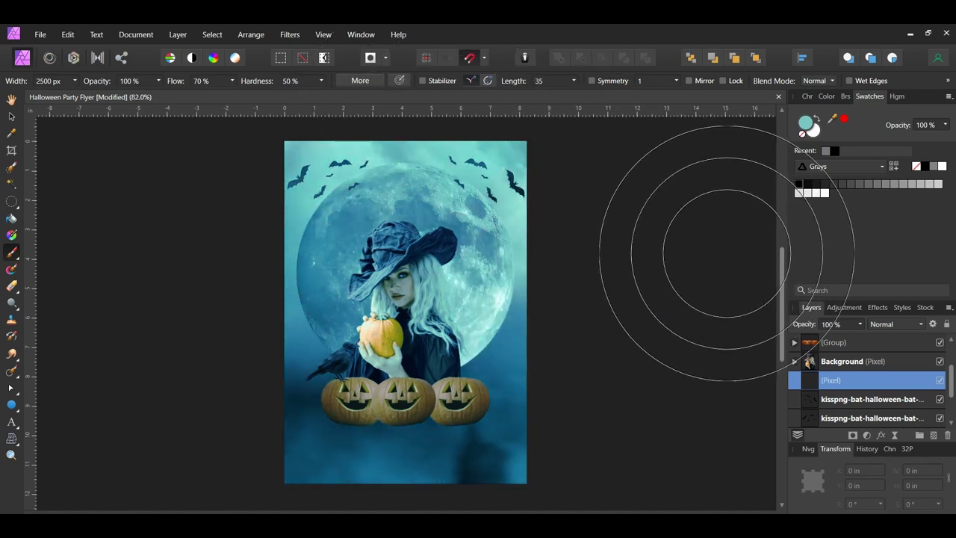
Undo the last fog stroke and reduce the brush width to about 1535 px
key("ctrl+z")
key("bracketleft")
key("bracketleft")
key("bracketleft")
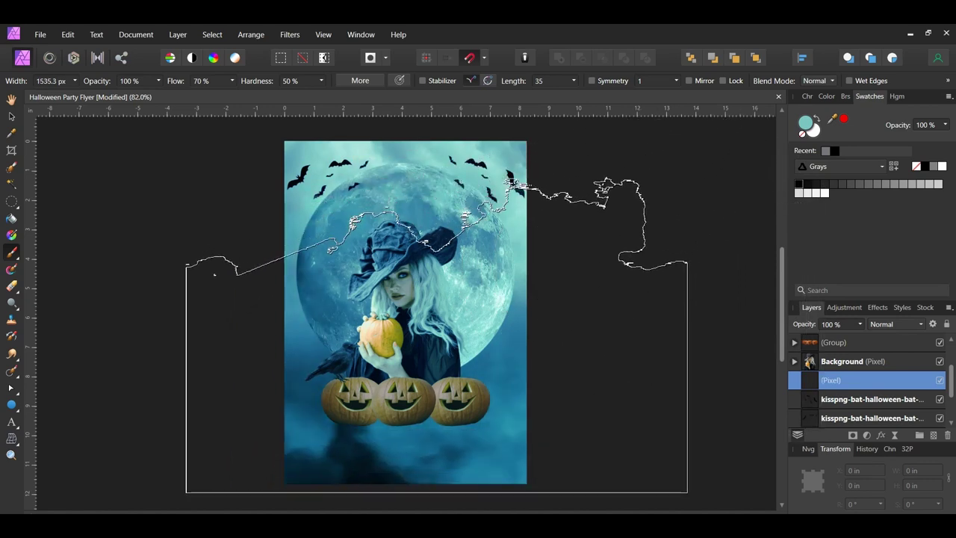
Paint fog across the lower half of the flyer with a brush about 1765 px wide, and undo the last stroke
key("bracketright")
left_click(439, 403)
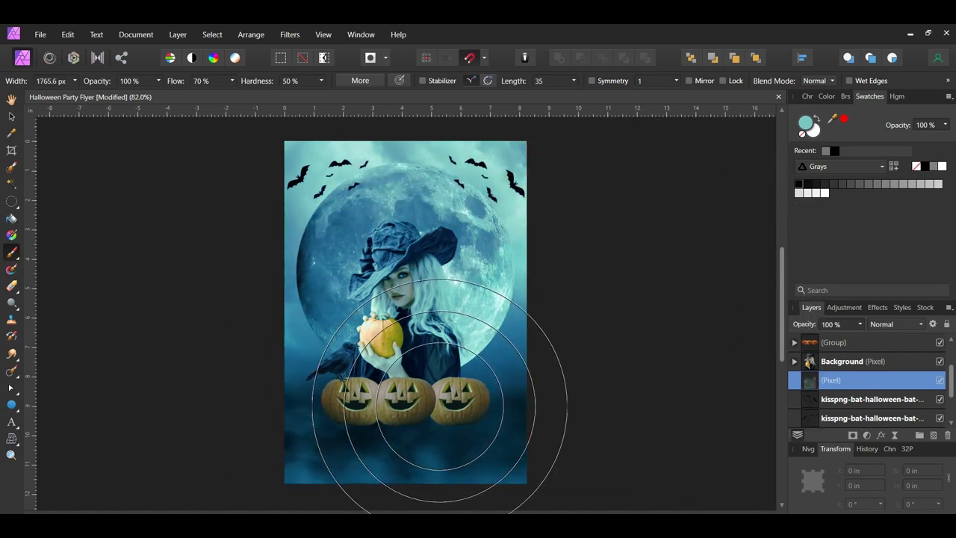
key("ctrl+z")
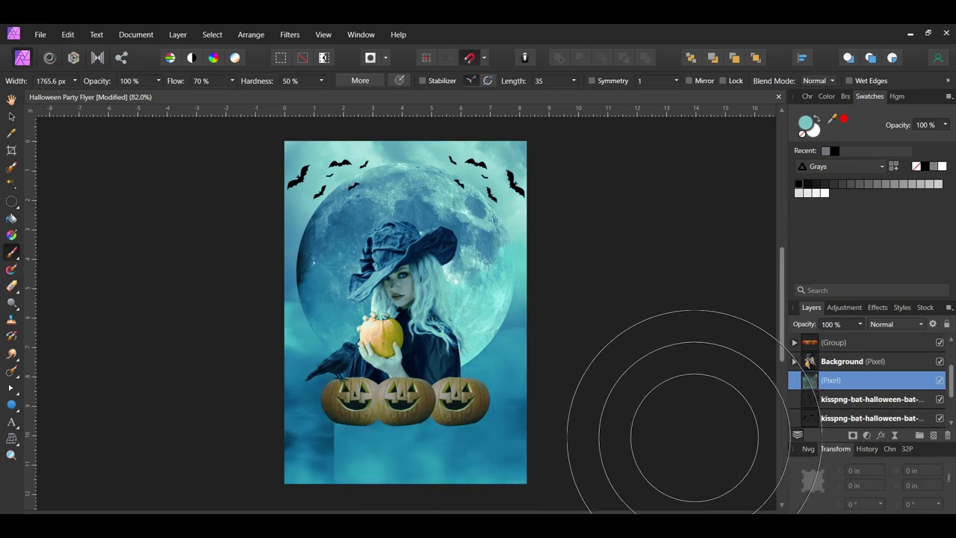
Rename the painted pixel layer as Fog and clear the layer selection
double_click(851, 381)
type("Fog")
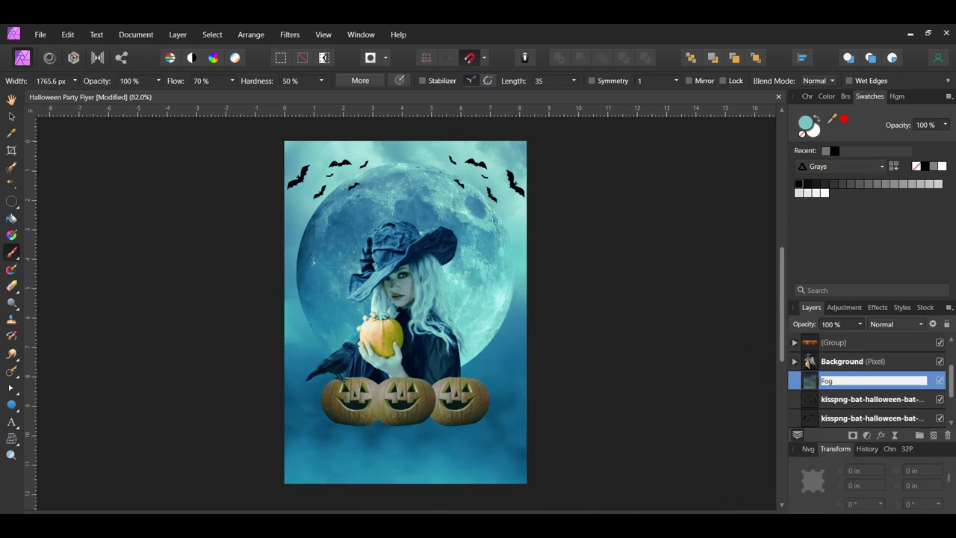
key("Return")
key("v")
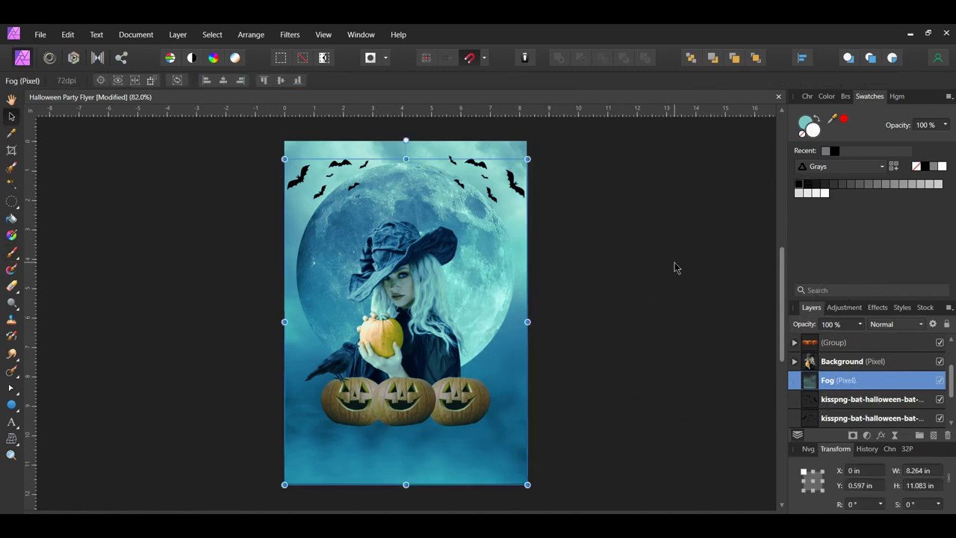
left_click(674, 262)
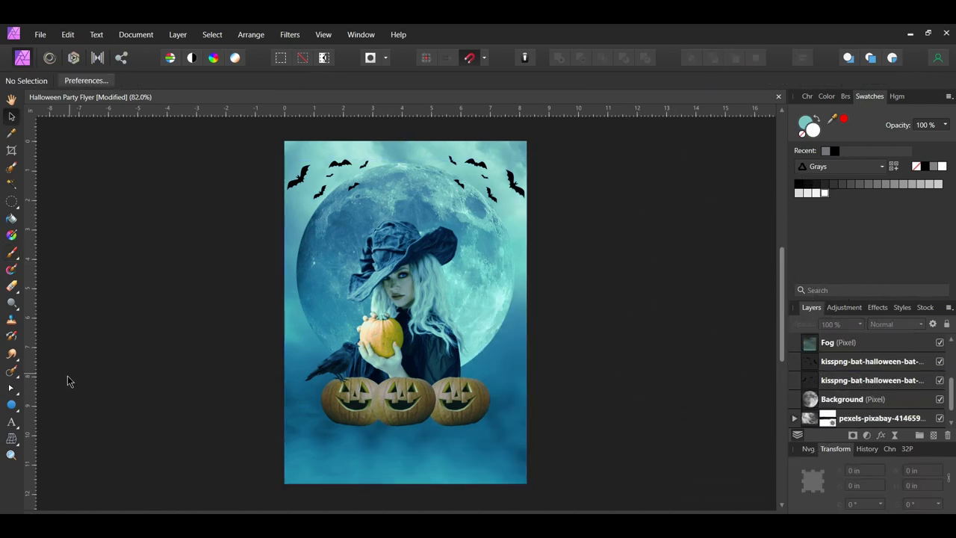
Draw a black rectangle about 5.48 × 0.11 in along the pumpkins' base and place its layer directly beneath the pumpkin group
left_click(16, 409)
left_click(71, 82)
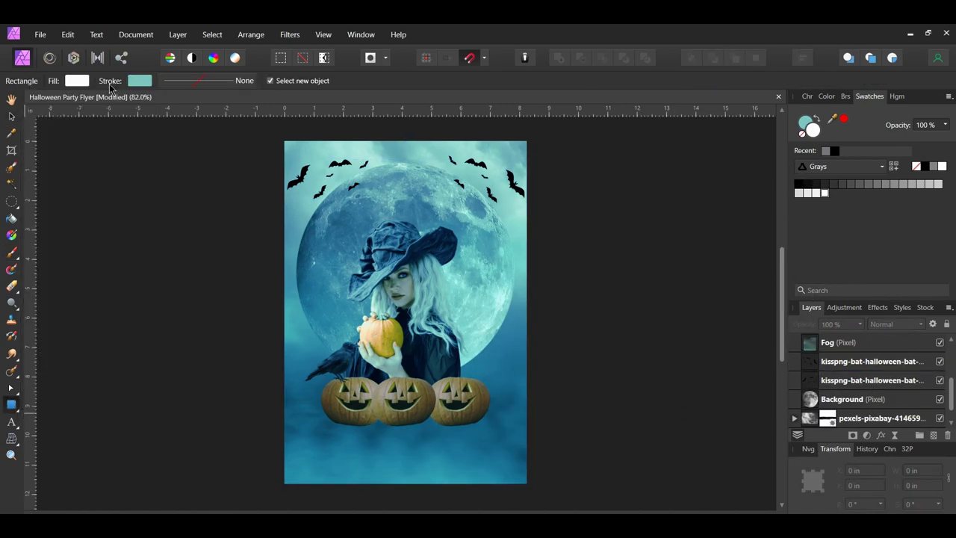
left_click_drag(315, 422, 486, 426)
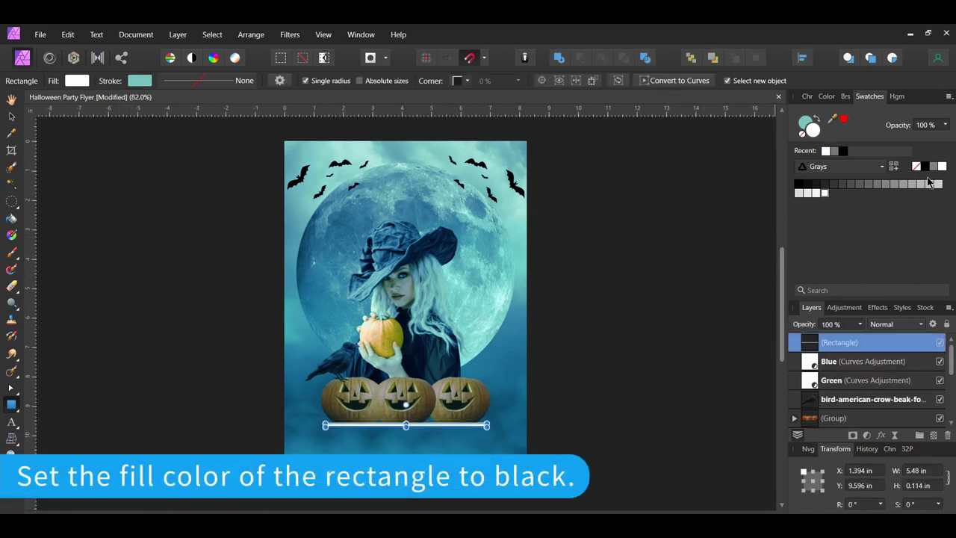
left_click(924, 167)
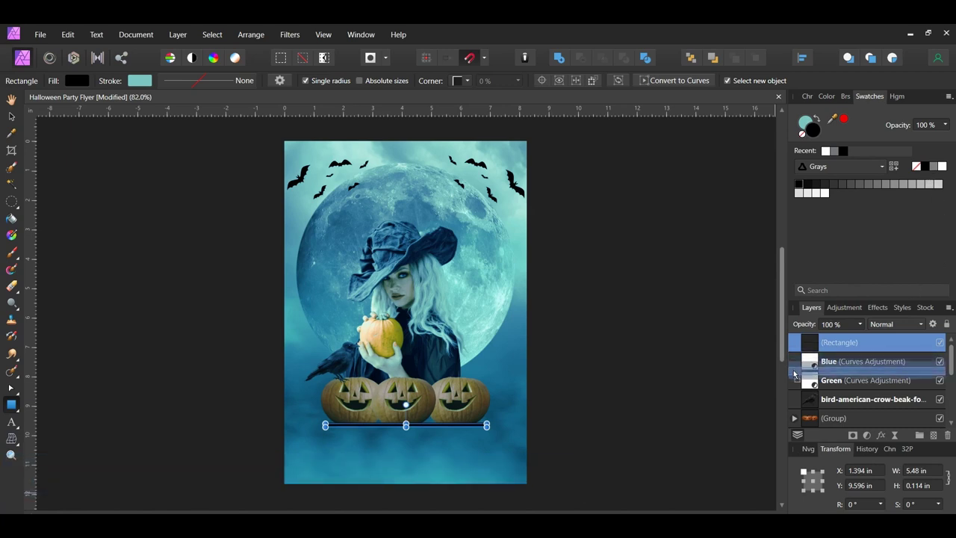
scroll(793, 369, "down", 3)
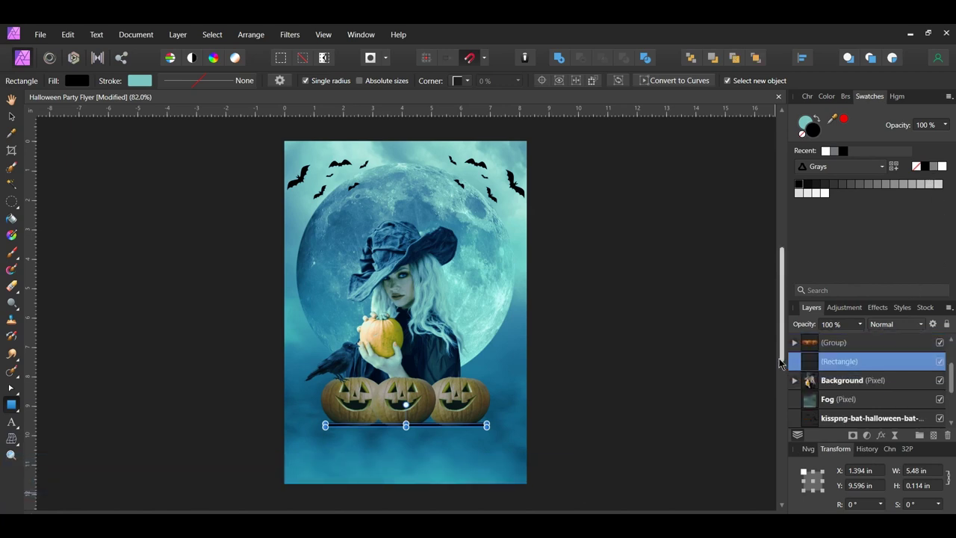
Apply a Gaussian Blur of 8 px radius to the black rectangle and compare the shadow by hiding and showing its layer
left_click(282, 33)
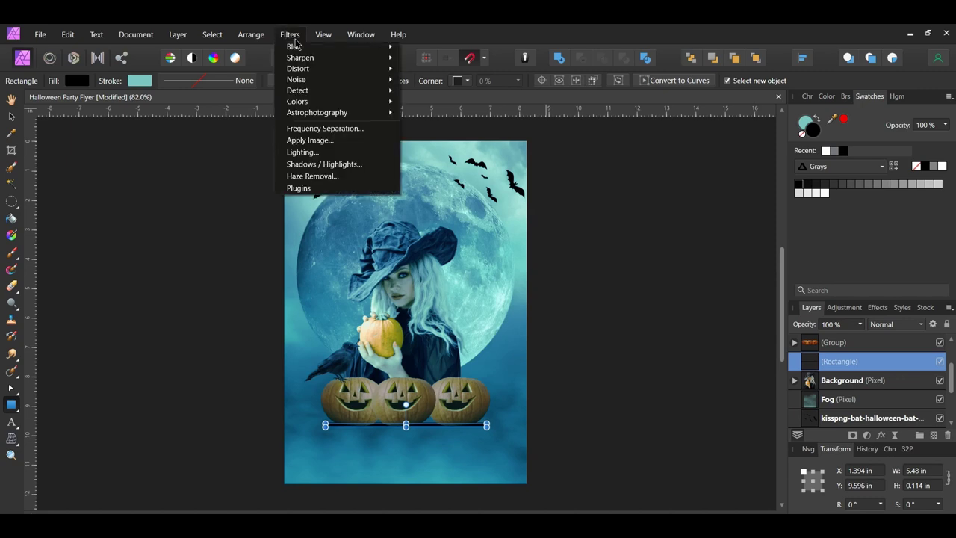
mouse_move(335, 46)
left_click(437, 59)
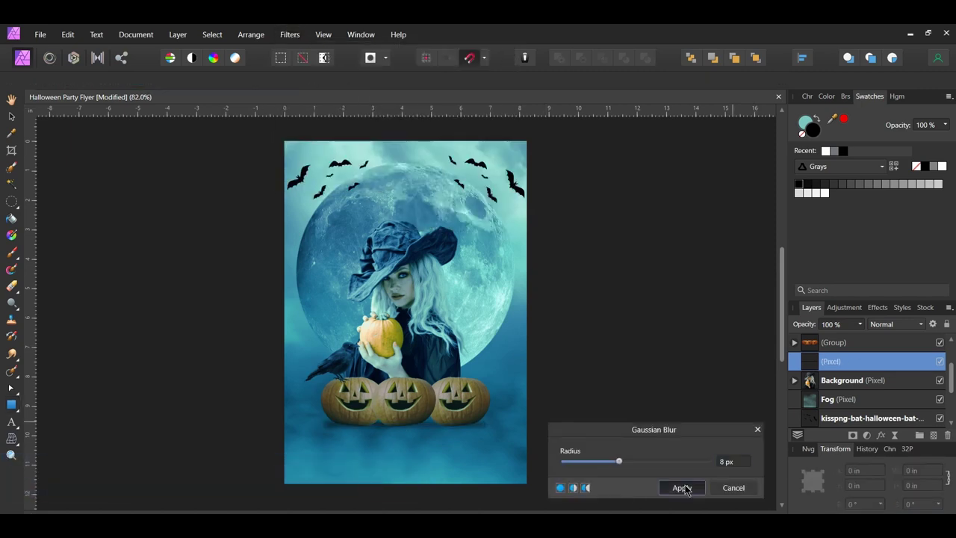
left_click(682, 487)
left_click(687, 491)
left_click(939, 361)
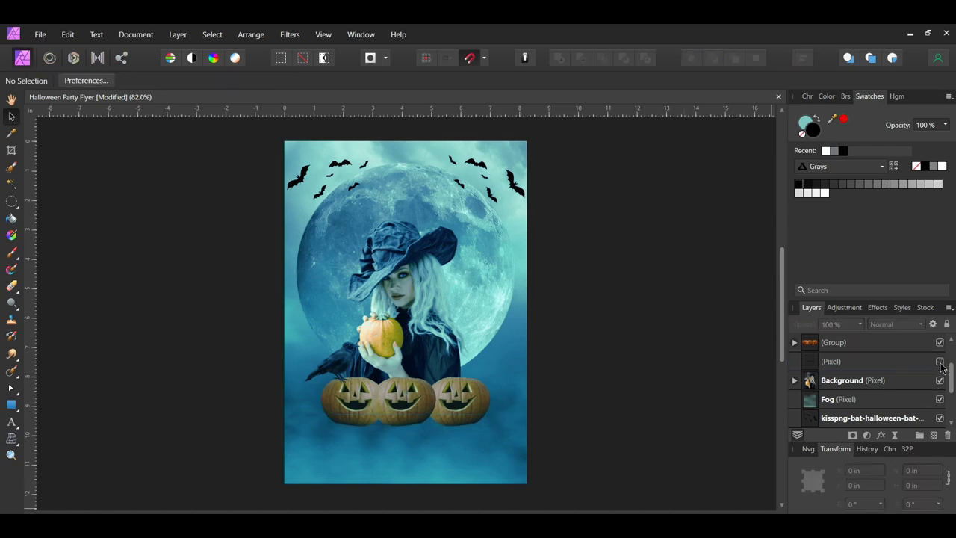
left_click(940, 362)
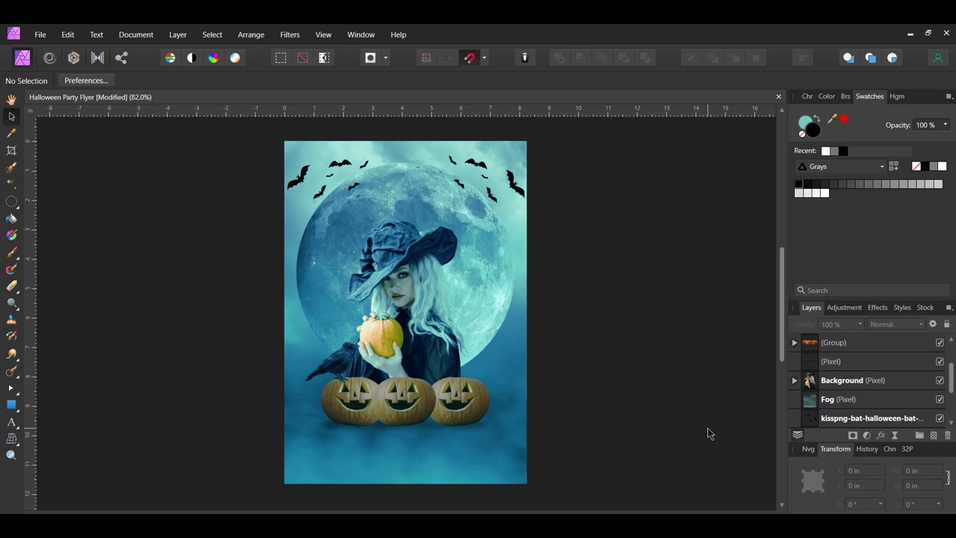
Add artistic text reading CLUB VIBES PRESENTS above the bats near the flyer's upper edge
left_click(12, 422)
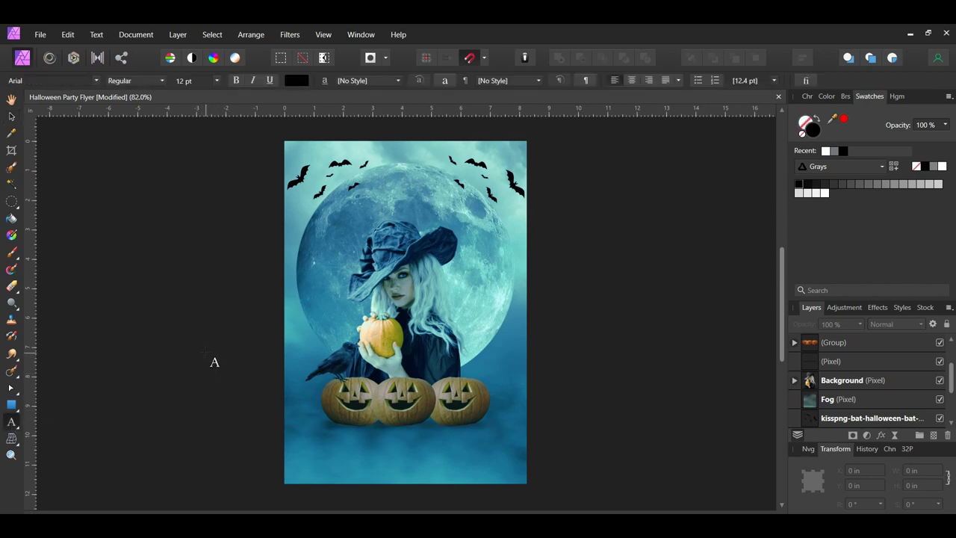
left_click_drag(371, 158, 371, 125)
type("CLUB VIBES PRESENTS")
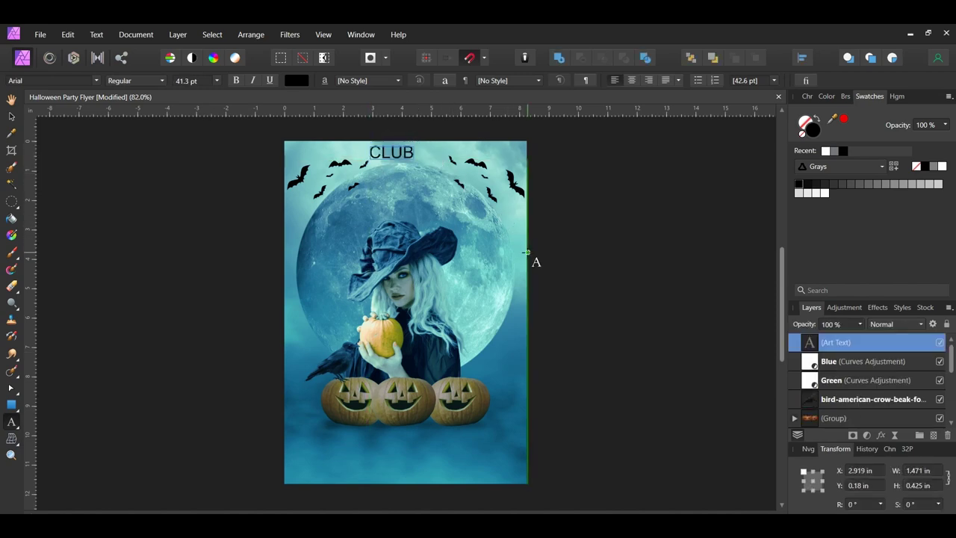
Resize the CLUB VIBES PRESENTS text to 28 pt and centre it horizontally on the flyer
scroll(430, 152, "up", 2)
left_click_drag(430, 152, 401, 149)
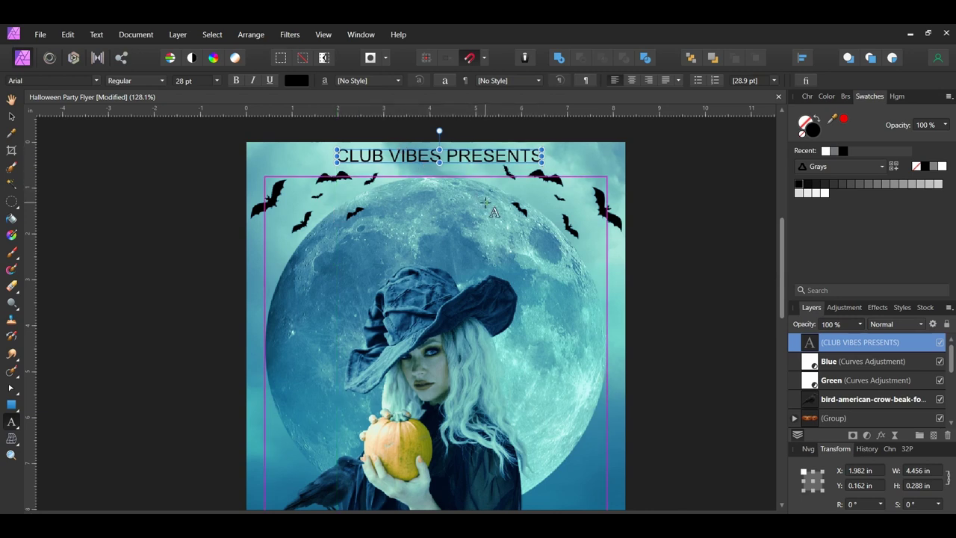
key("Left")
key("Left")
key("Left")
key("Left")
key("Left")
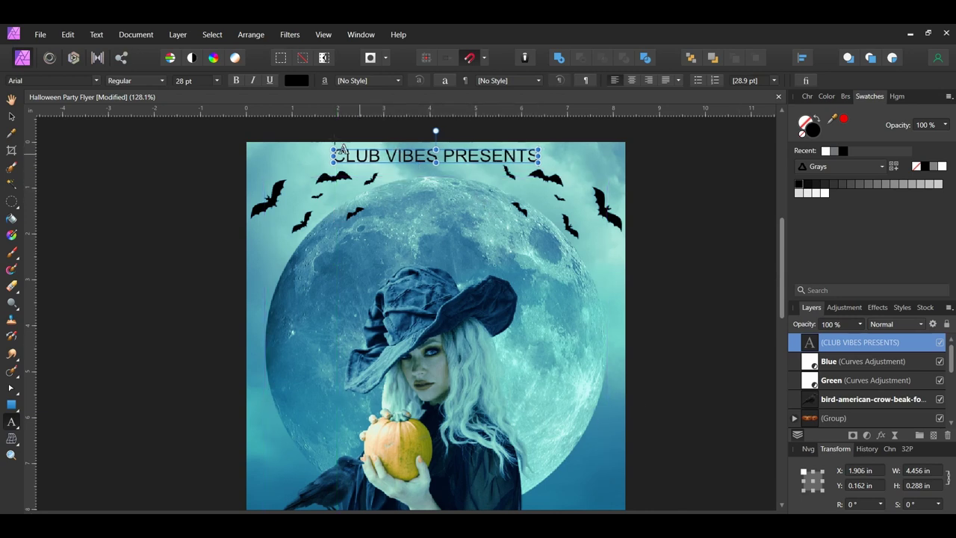
Choose Helvetica Neue Regular as the font for the CLUB VIBES PRESENTS text
left_click(96, 84)
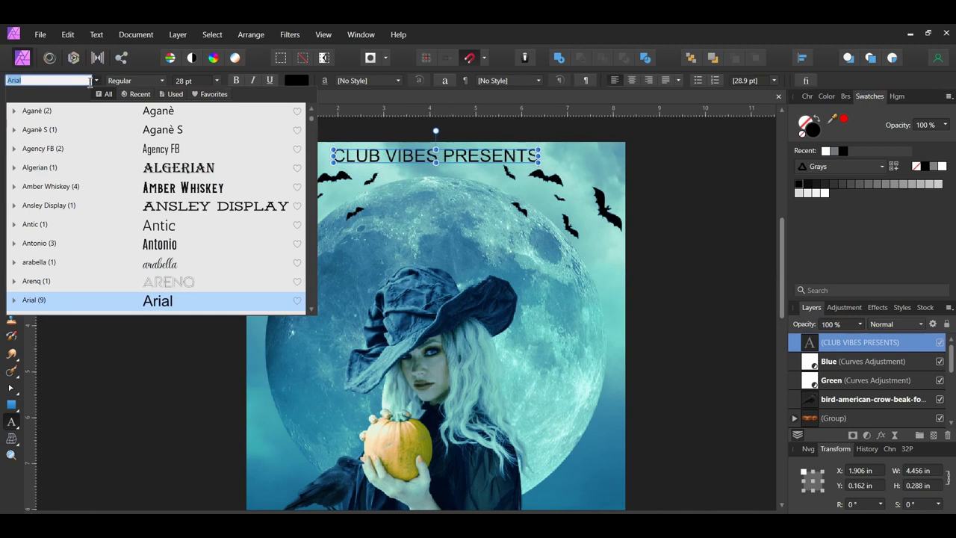
type("b")
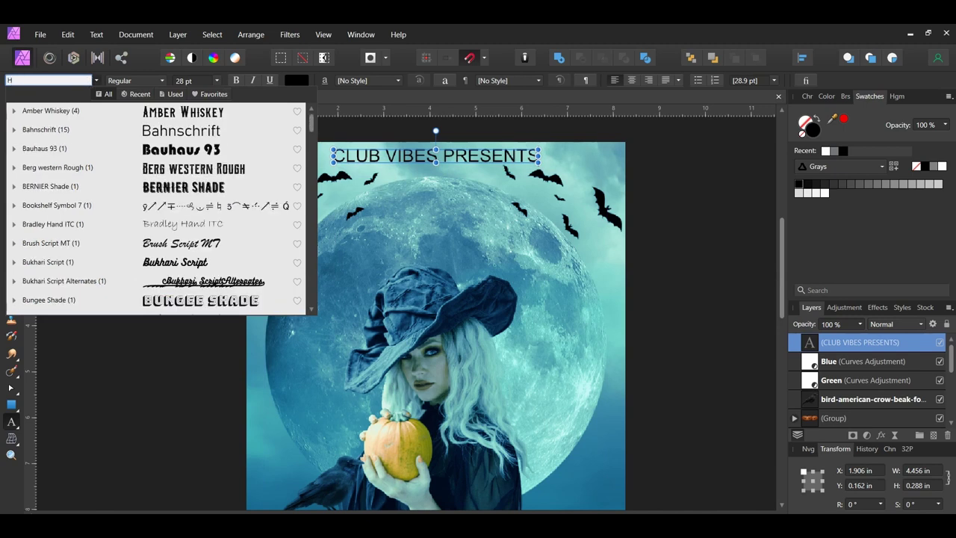
type("EL")
left_click(17, 129)
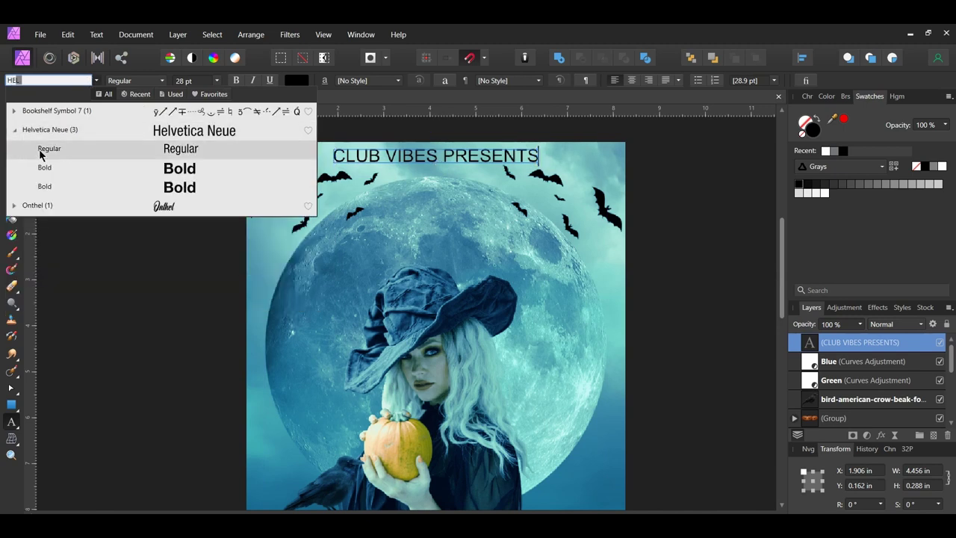
left_click(41, 149)
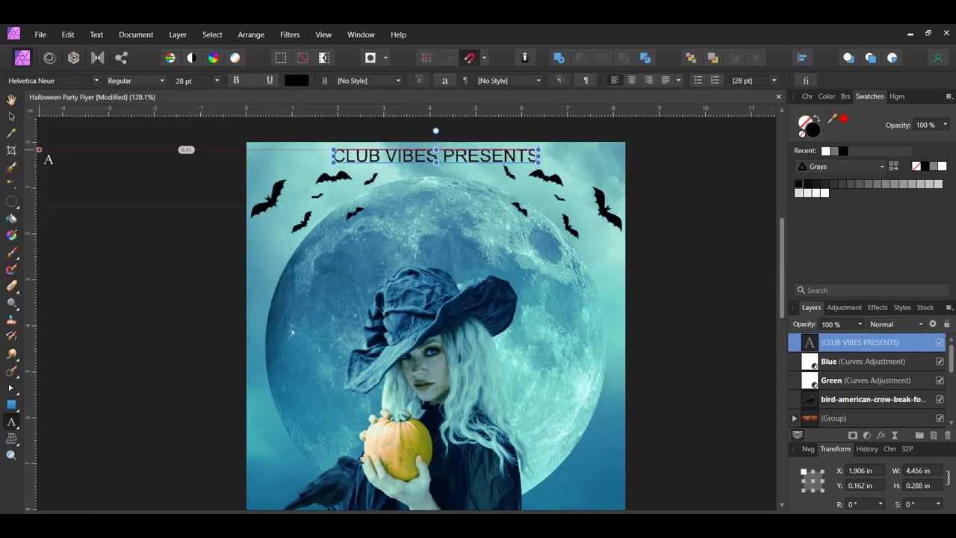
Set the CLUB VIBES PRESENTS text colour to hex E5E5E5 and save the document
double_click(812, 135)
left_click(840, 221)
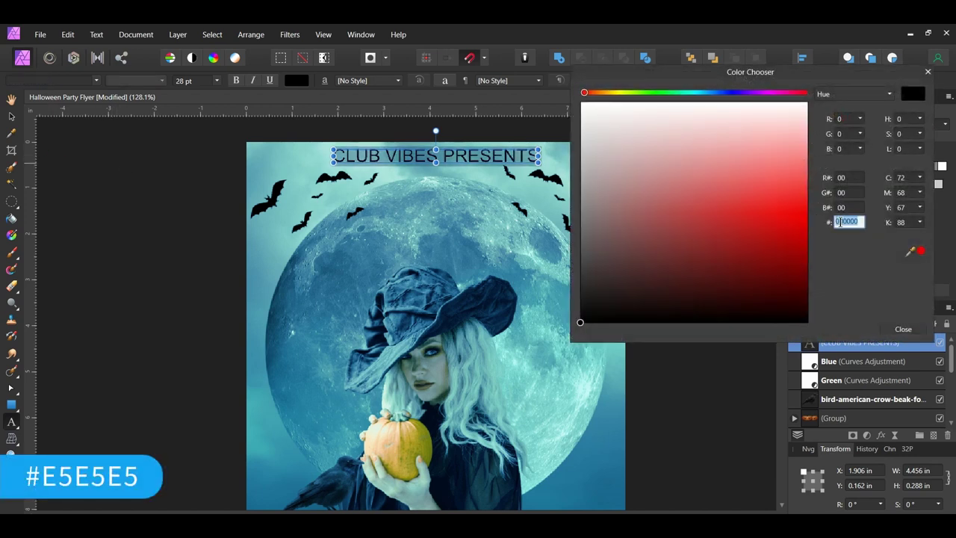
type("E5E5E5")
key("Return")
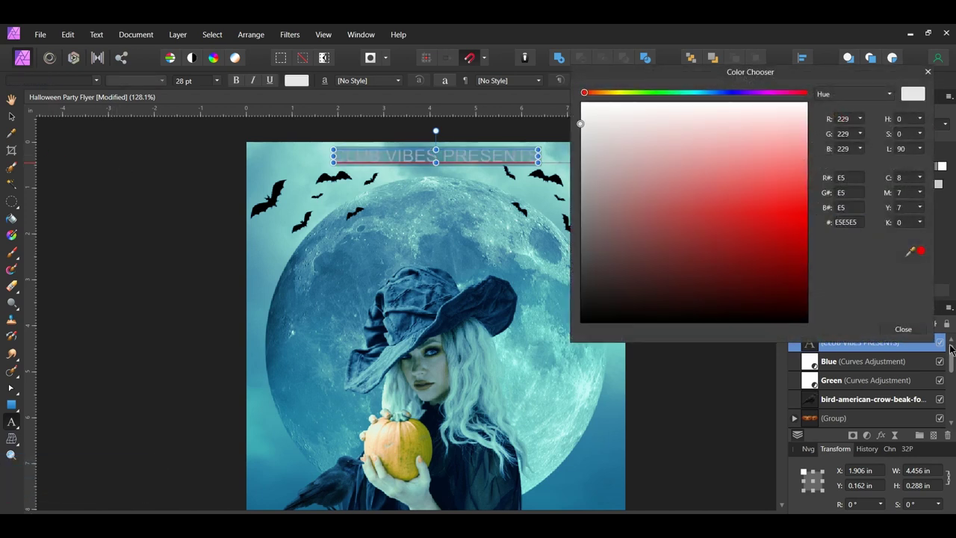
left_click(902, 328)
key("Escape")
key("ctrl+s")
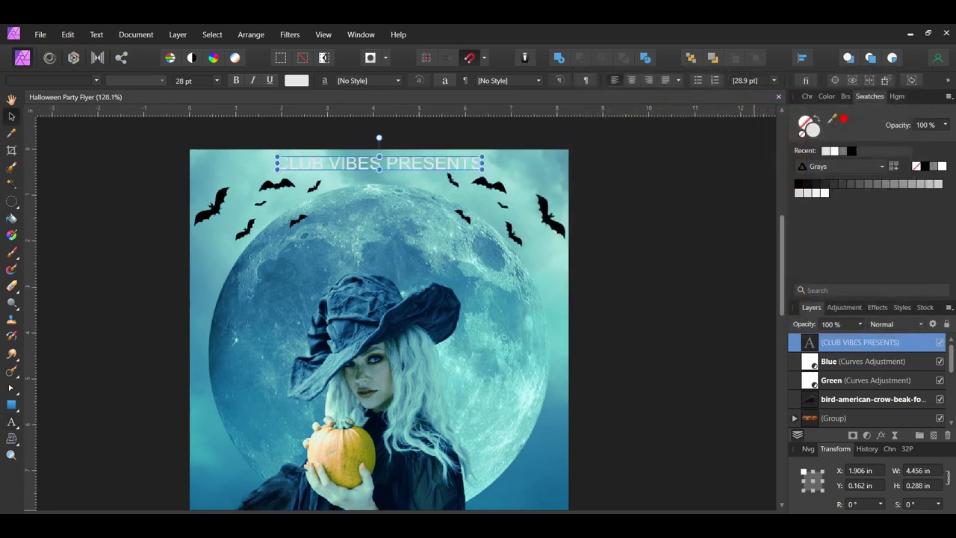
Duplicate the CLUB VIBES PRESENTS text, place the copy just below it and change its wording to HALLOWEEN
key("ctrl+j")
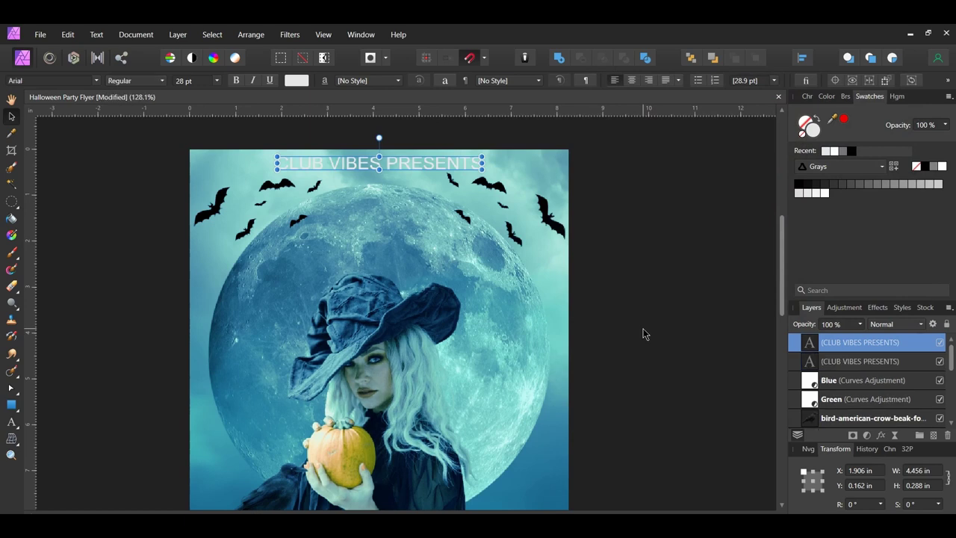
left_click_drag(366, 166, 363, 194)
double_click(365, 193)
key("ctrl+a")
type("HALLO")
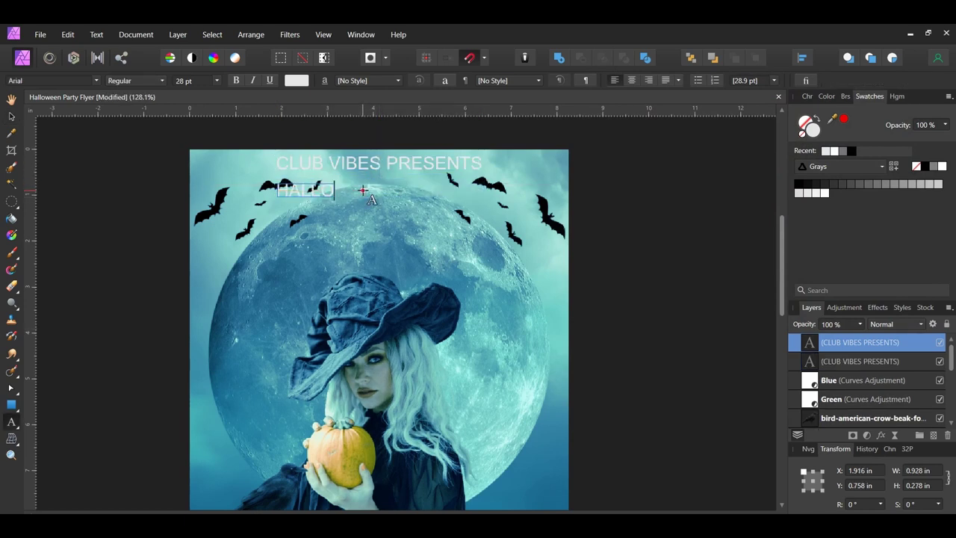
type("WEEN")
key("Escape")
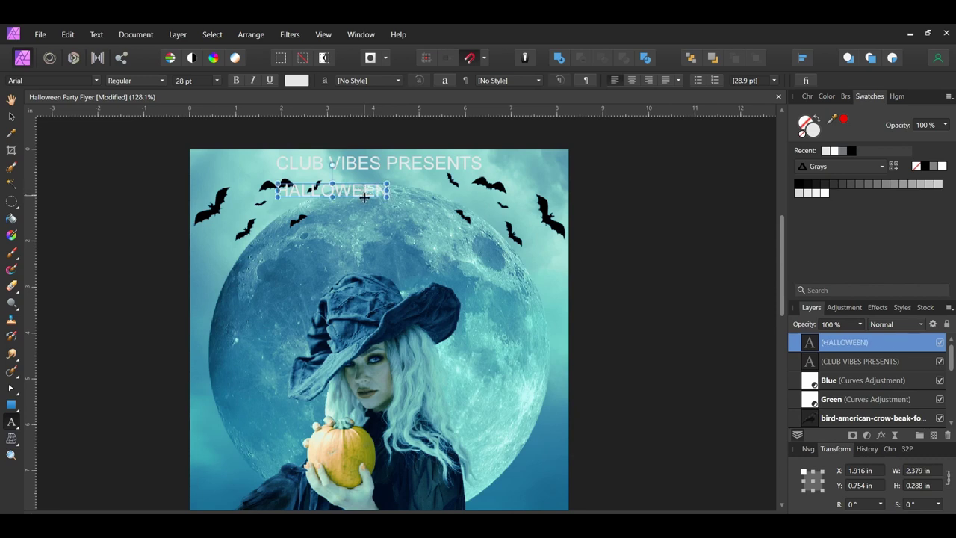
Set the HALLOWEEN text in the Ghoulish font and enlarge it to about 101 pt, centred above the woman's hat
left_click_drag(351, 182, 545, 218)
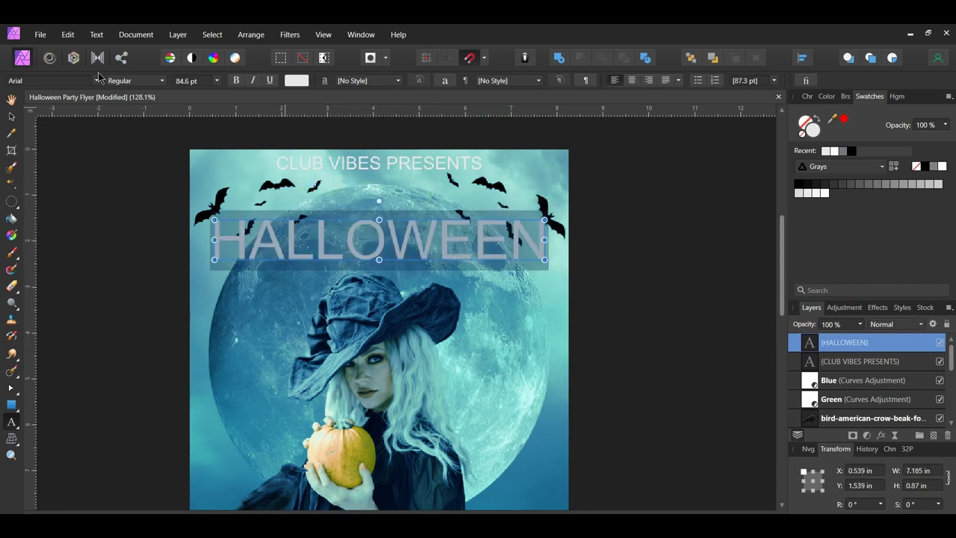
left_click(96, 80)
type("gh")
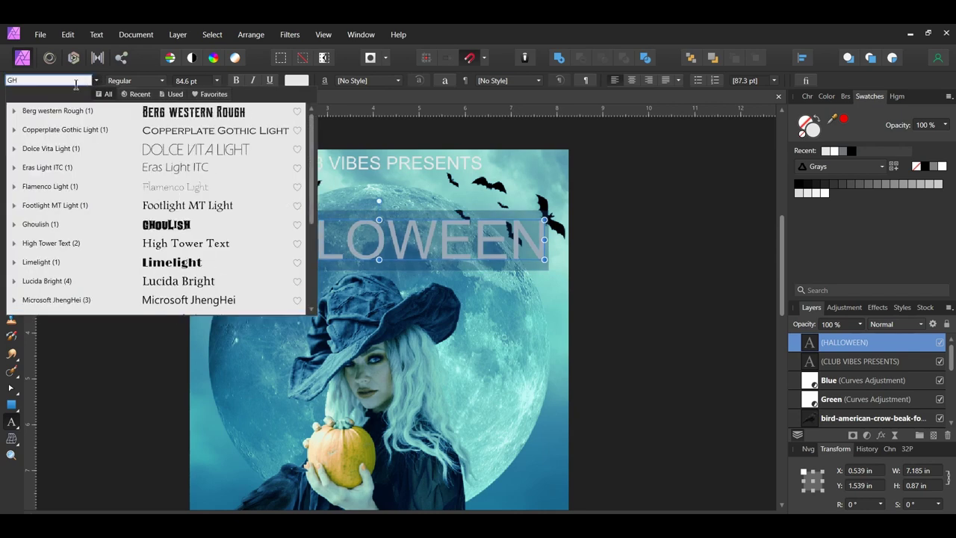
left_click(62, 223)
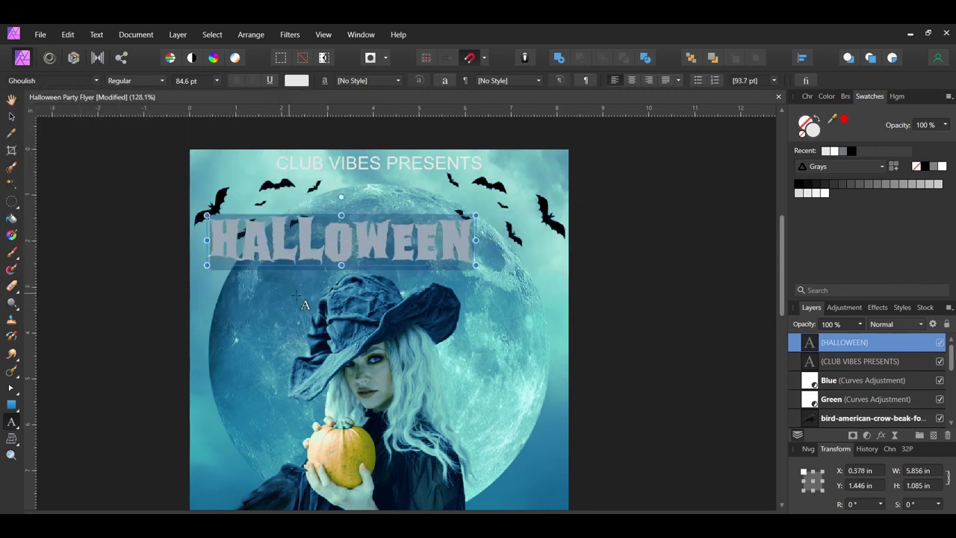
left_click_drag(476, 215, 539, 205)
Set the HALLOWEEN text colour to hex 1658FE
double_click(814, 129)
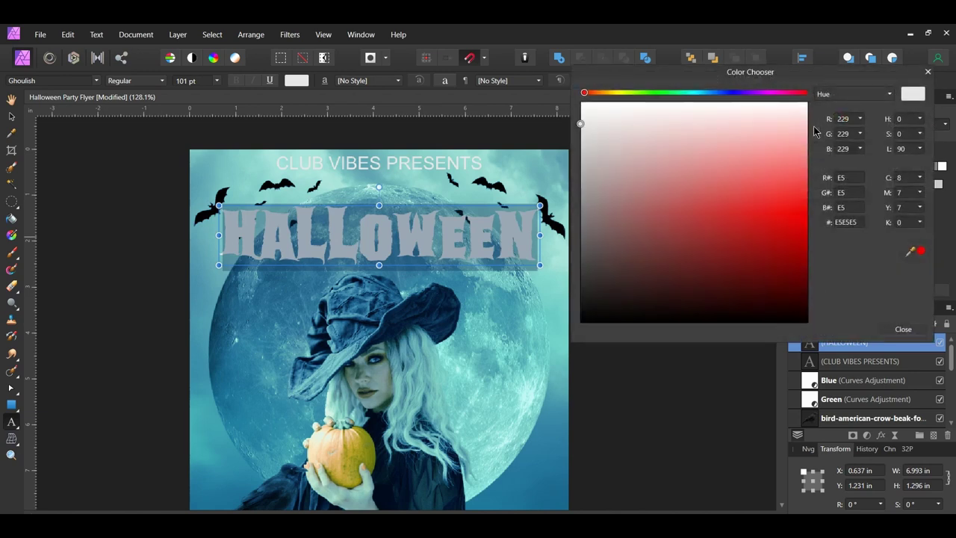
left_click(838, 221)
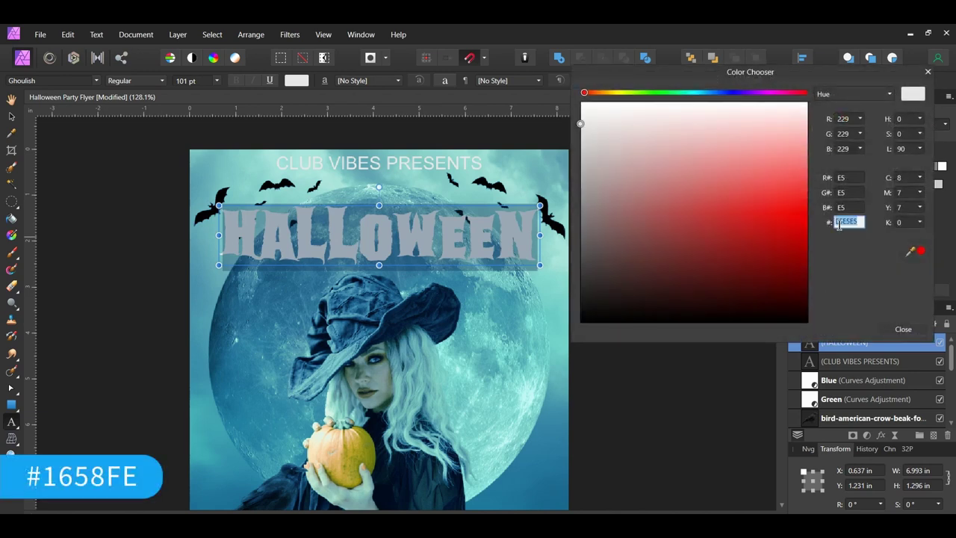
type("1658FE")
key("Return")
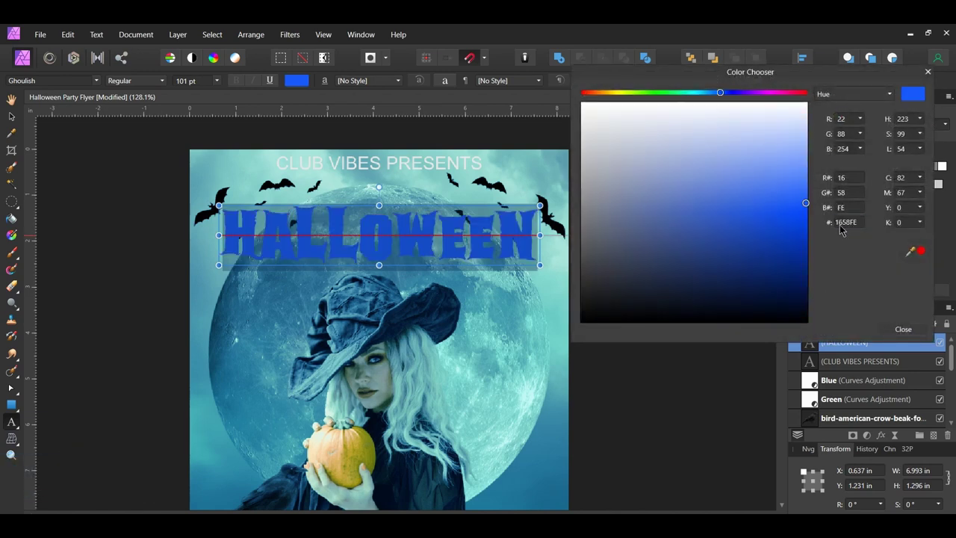
left_click(902, 328)
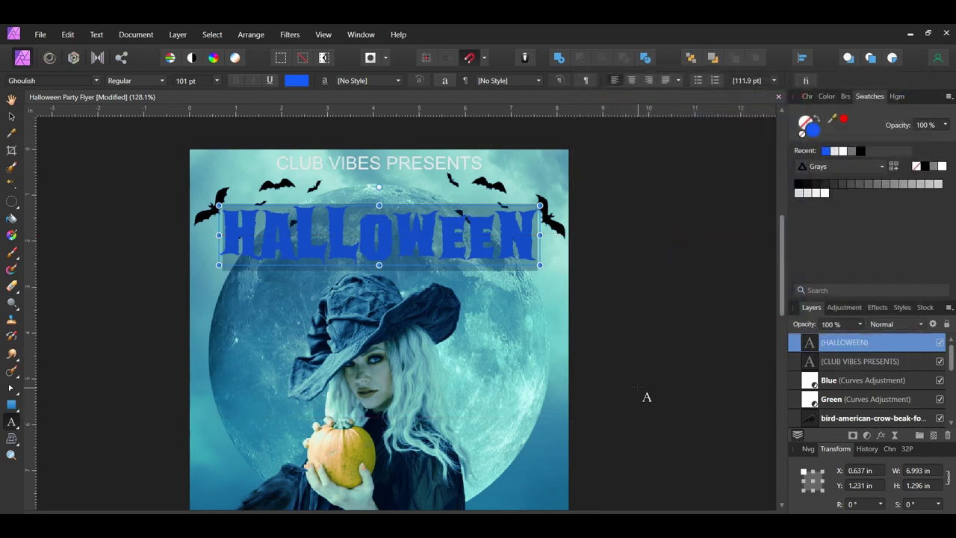
Duplicate the HALLOWEEN text, place the copy directly below it and change its wording to PARTY
key("ctrl+j")
left_click_drag(402, 235, 402, 303)
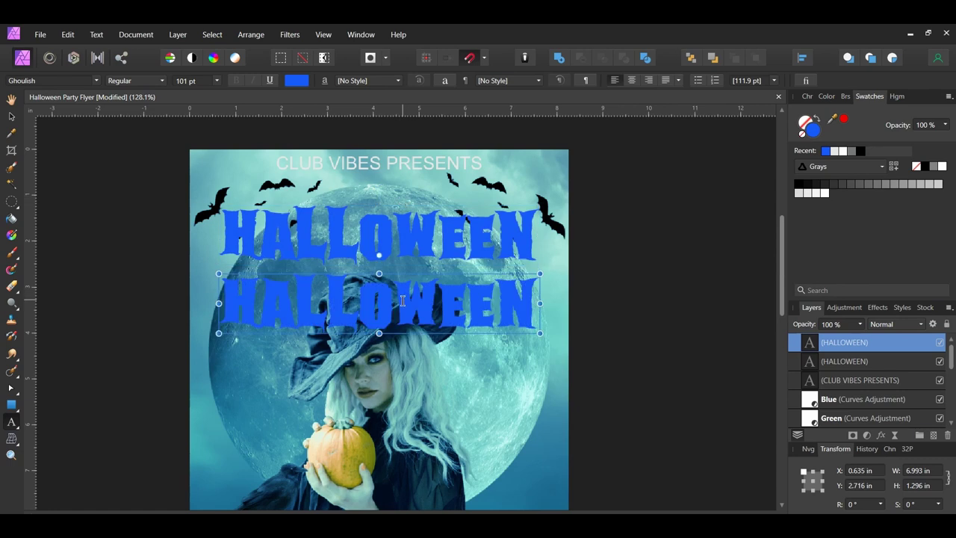
key("ctrl+a")
type("PARTY")
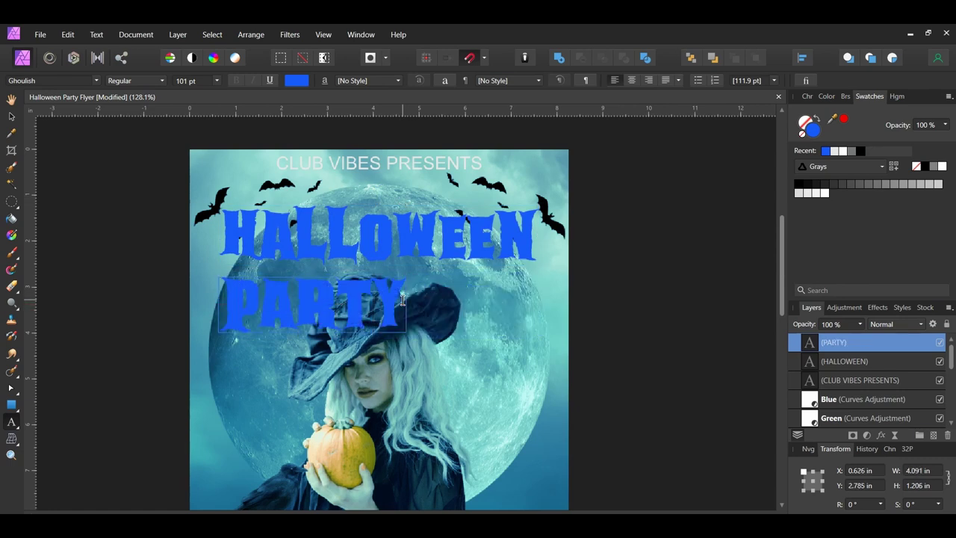
Align the PARTY text with the right end of HALLOWEEN and shrink it to about 79 pt
left_click_drag(402, 299, 534, 298)
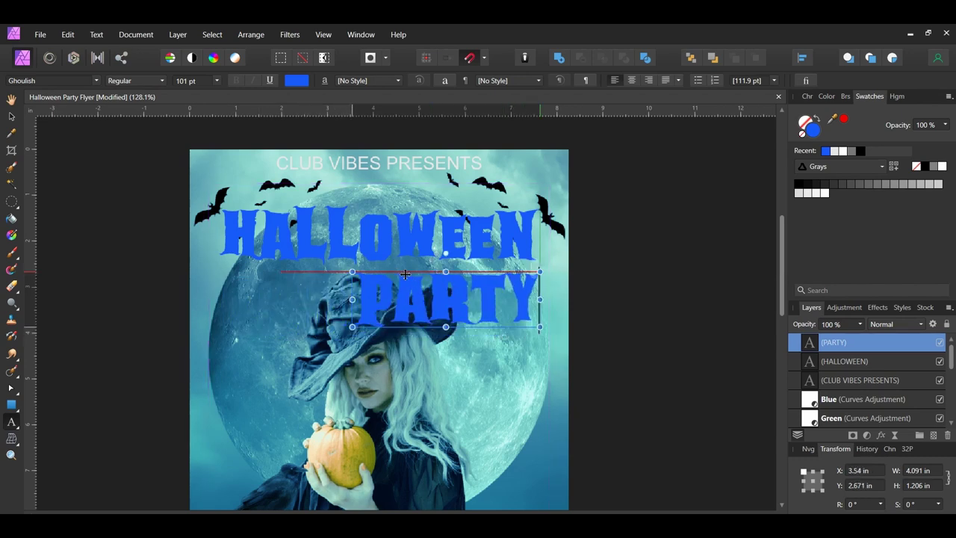
left_click_drag(352, 331, 393, 318)
key("Escape")
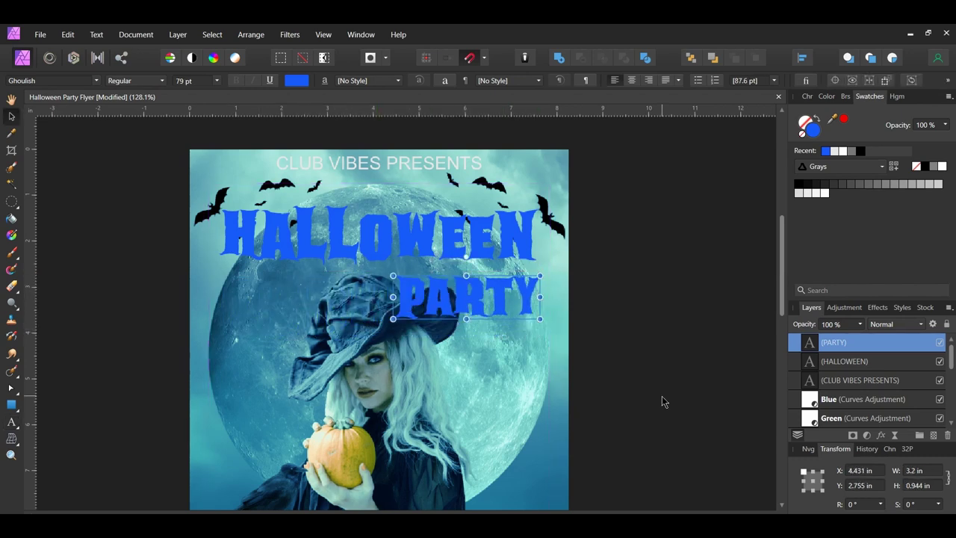
Add a new artistic text reading SUN on the moon, to the left of the woman's hat
key("t")
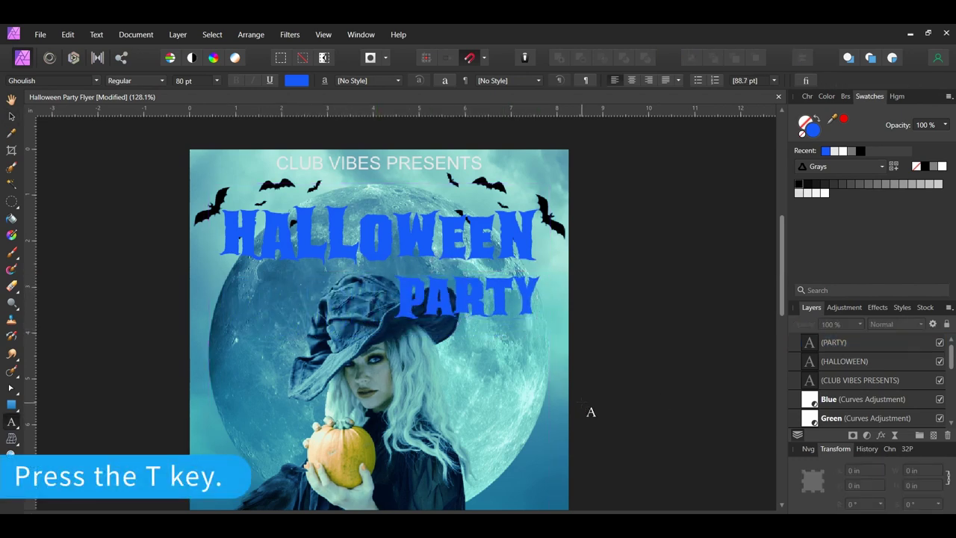
left_click_drag(230, 320, 232, 356)
type("S")
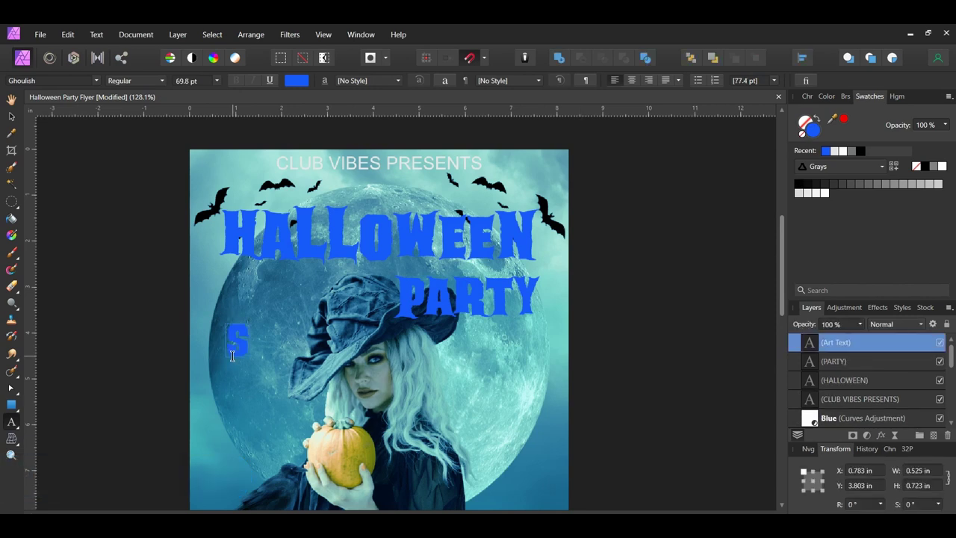
type("UN")
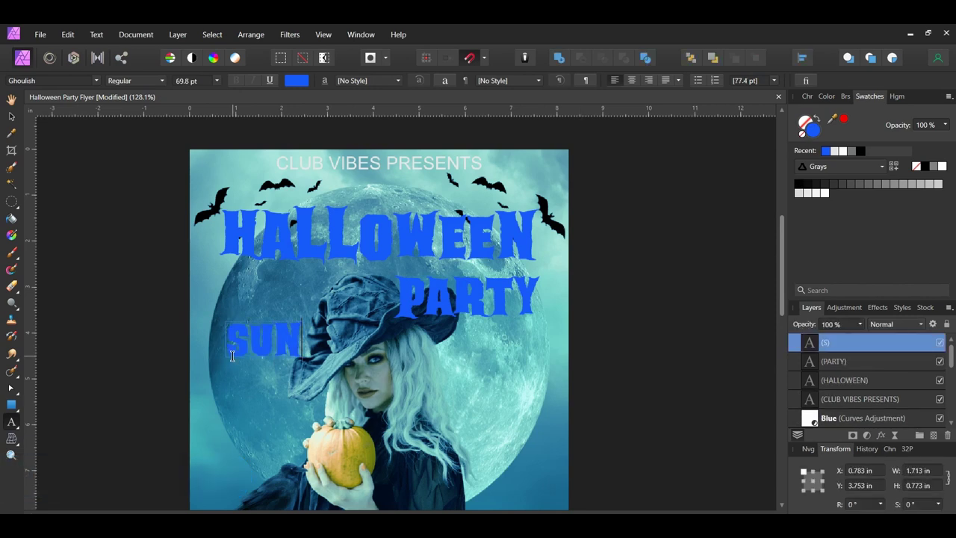
key("Escape")
Format the SUN text in light grey Helvetica Neue at about 38 pt, positioned under the start of HALLOWEEN
left_click(95, 81)
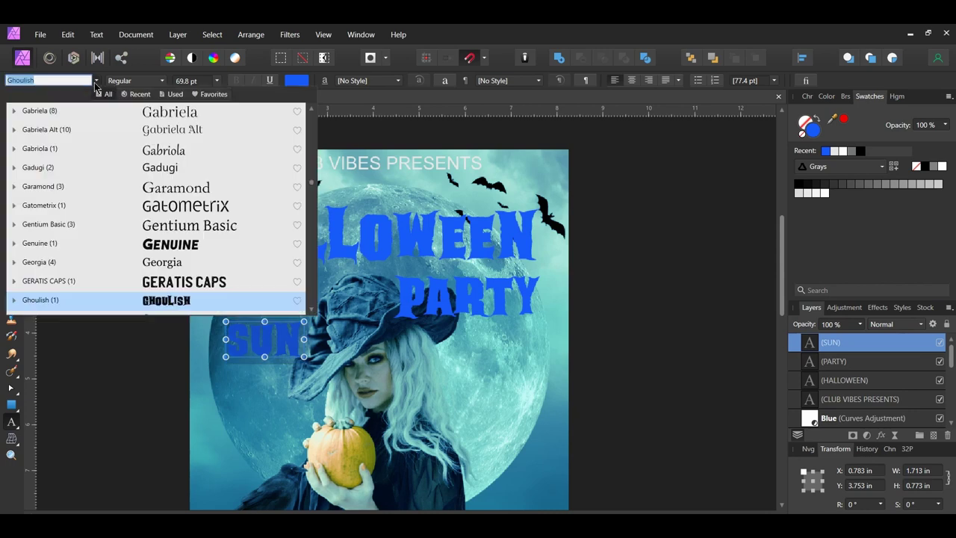
left_click(134, 94)
left_click(63, 277)
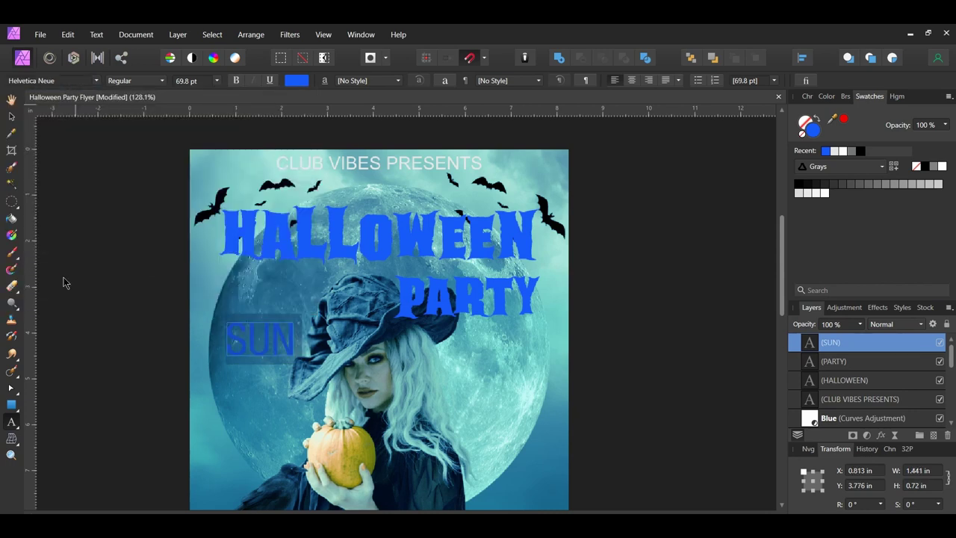
left_click(834, 153)
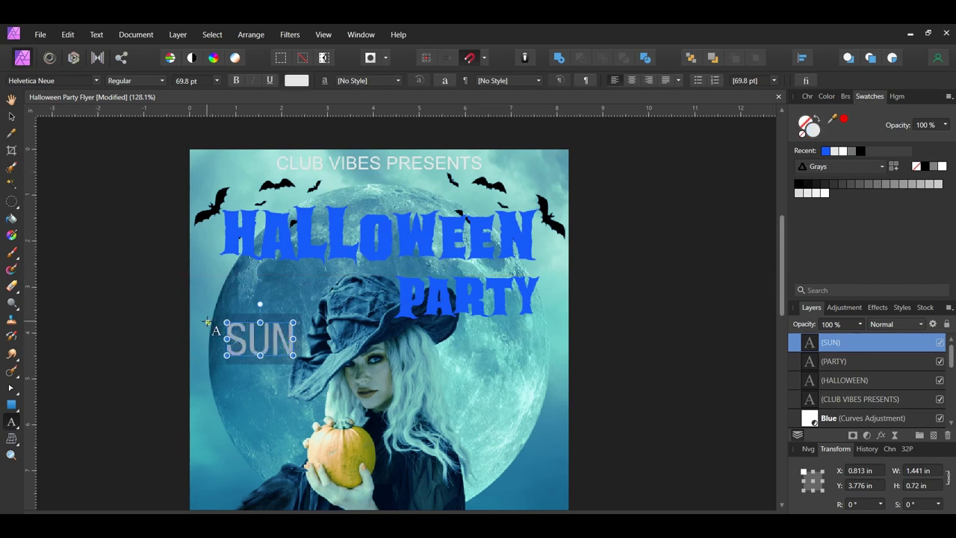
left_click_drag(235, 319, 230, 283)
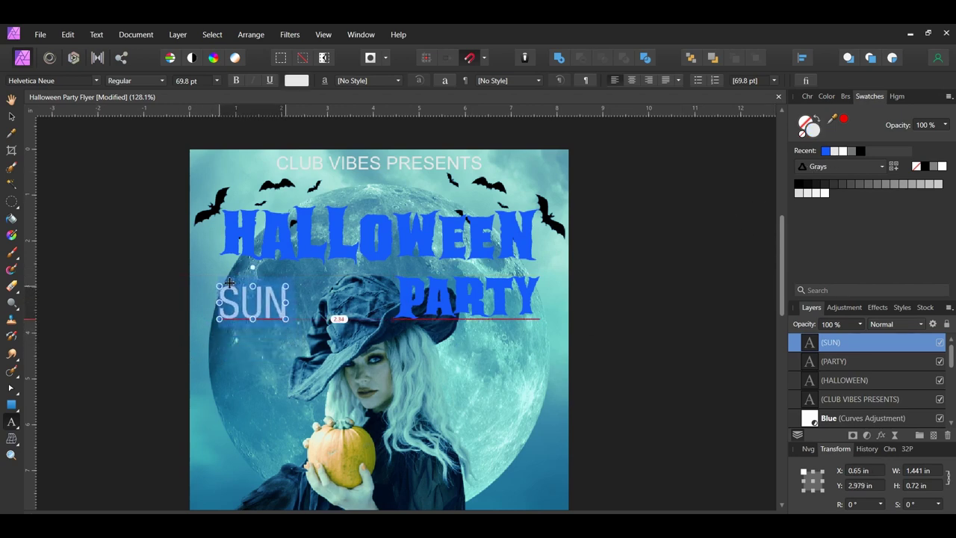
left_click_drag(286, 319, 259, 296)
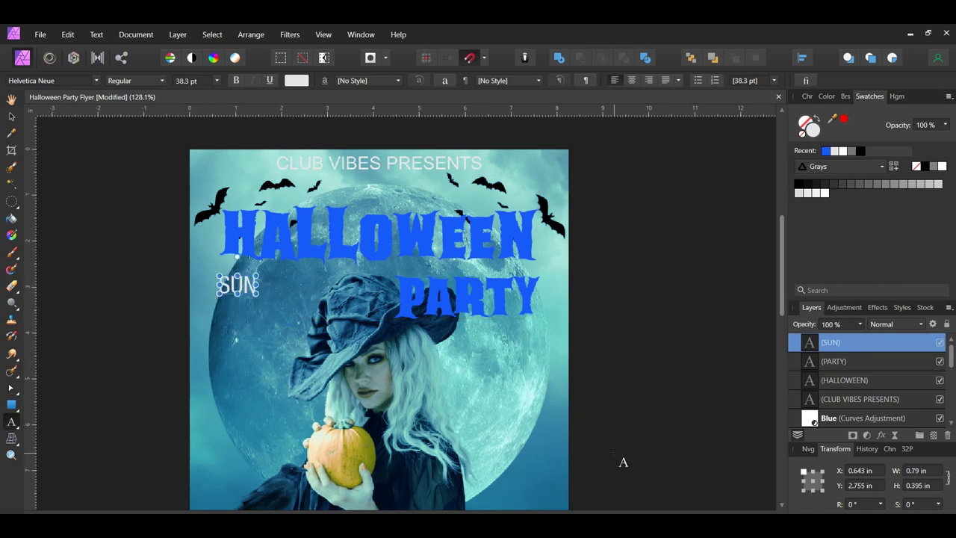
Duplicate the SUN text, place the copy directly below it and change its wording to OCT
key("ctrl+j")
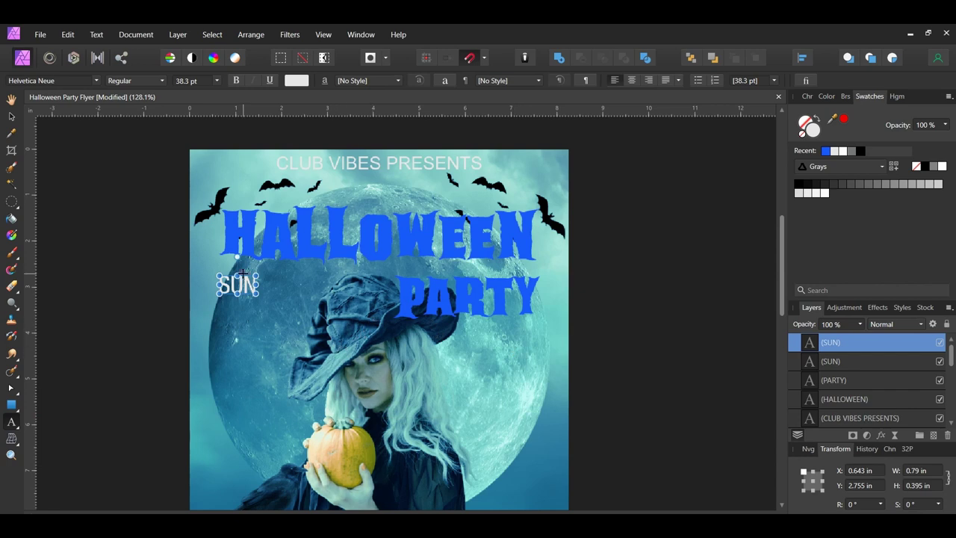
left_click_drag(242, 289, 242, 315)
double_click(245, 314)
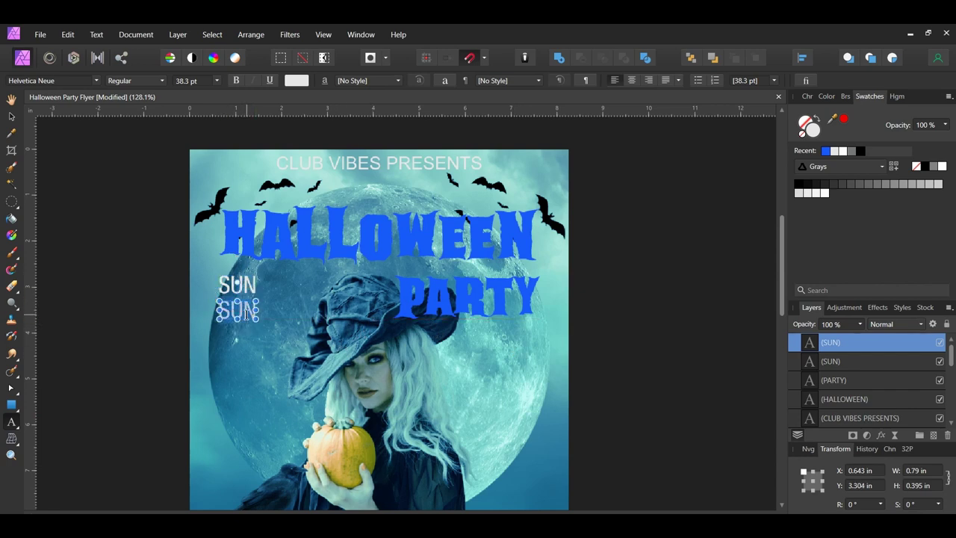
type("OCT")
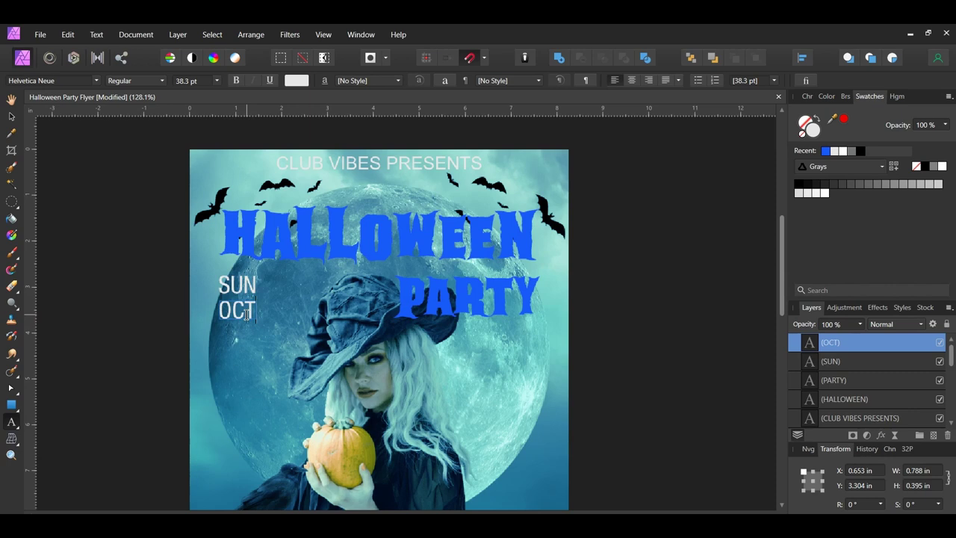
key("Escape")
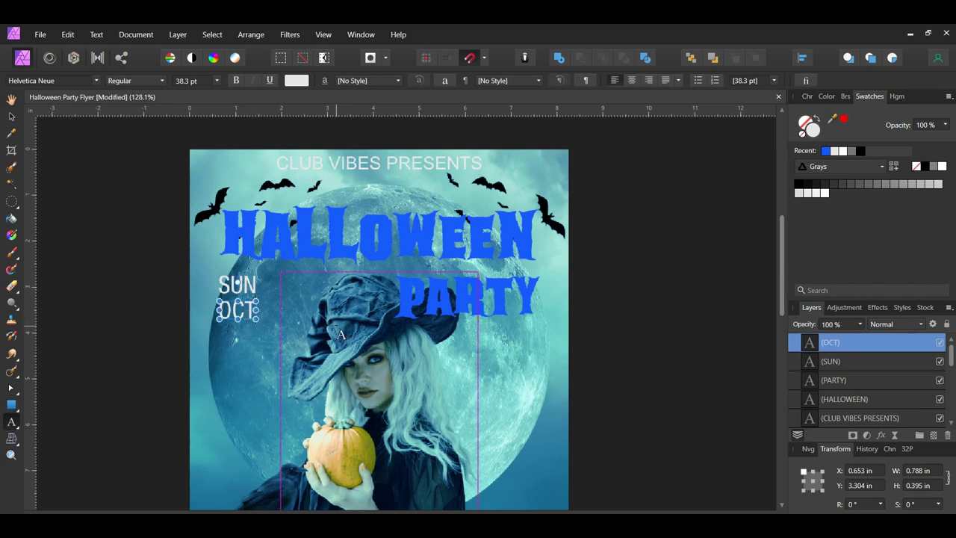
Duplicate the OCT text, place the copy below it and change its wording to 31
key("ctrl+j")
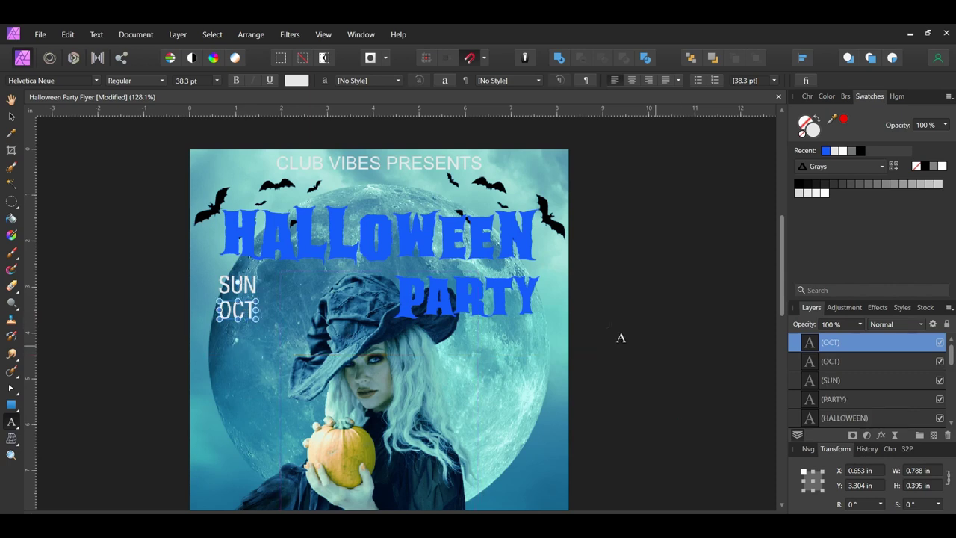
left_click_drag(230, 309, 248, 338)
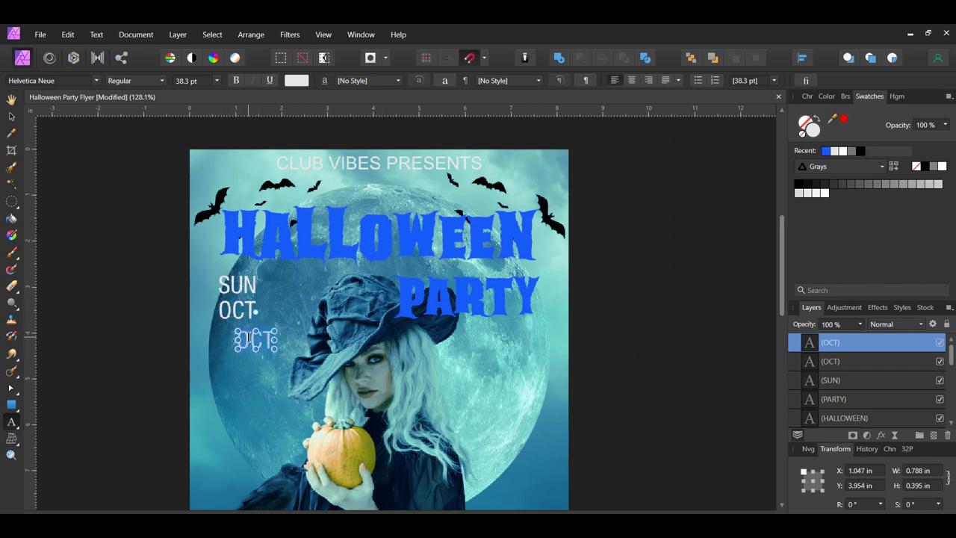
double_click(248, 338)
type("31")
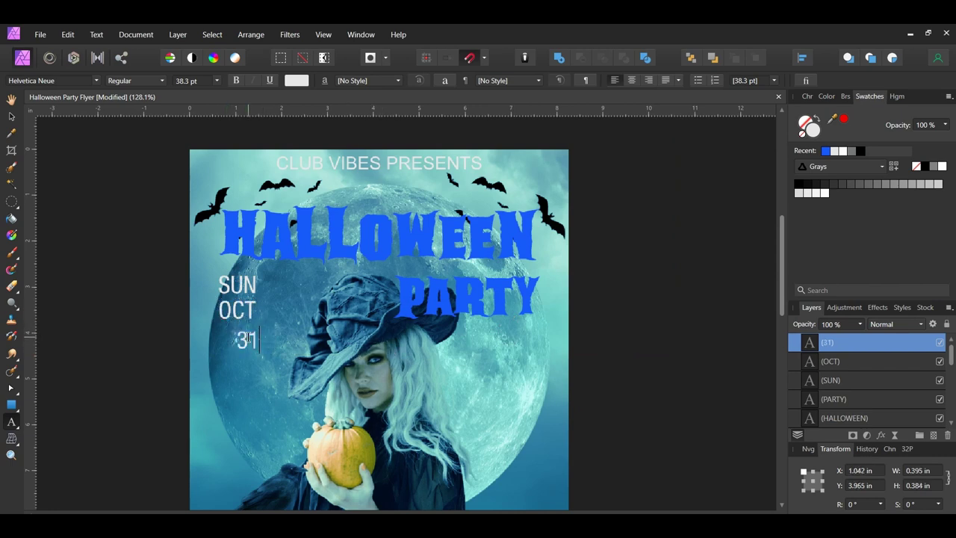
Give the 31 text the same blue as HALLOWEEN and set it in the Ghoulish font
double_click(248, 337)
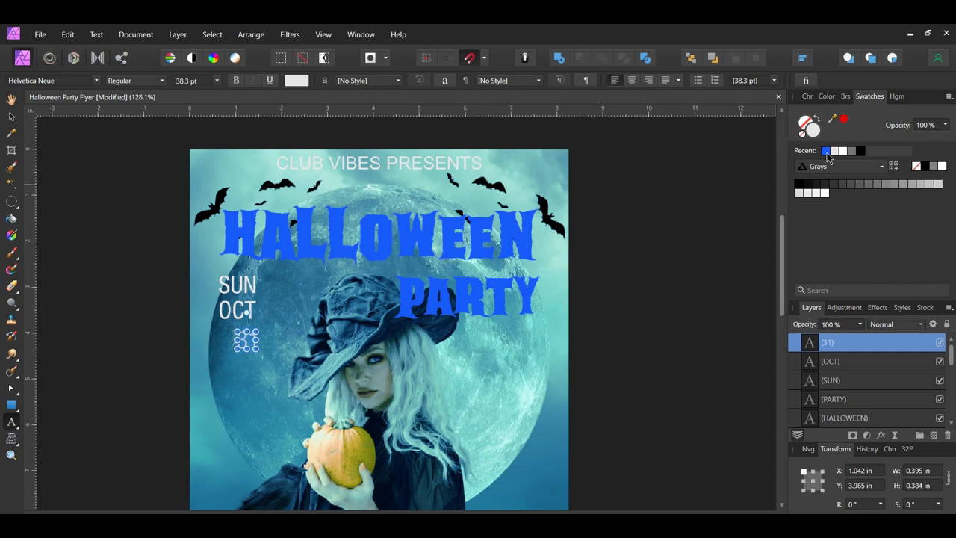
left_click(825, 151)
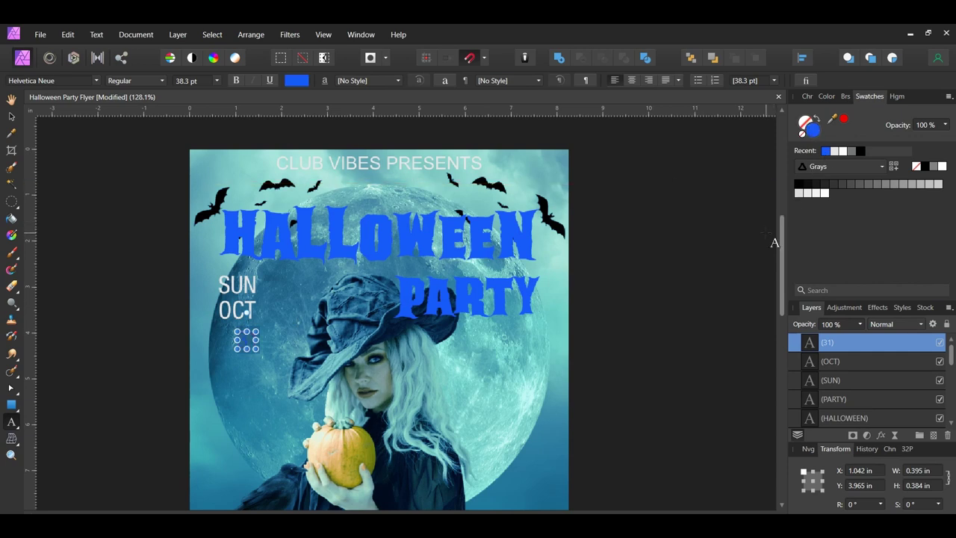
left_click(49, 79)
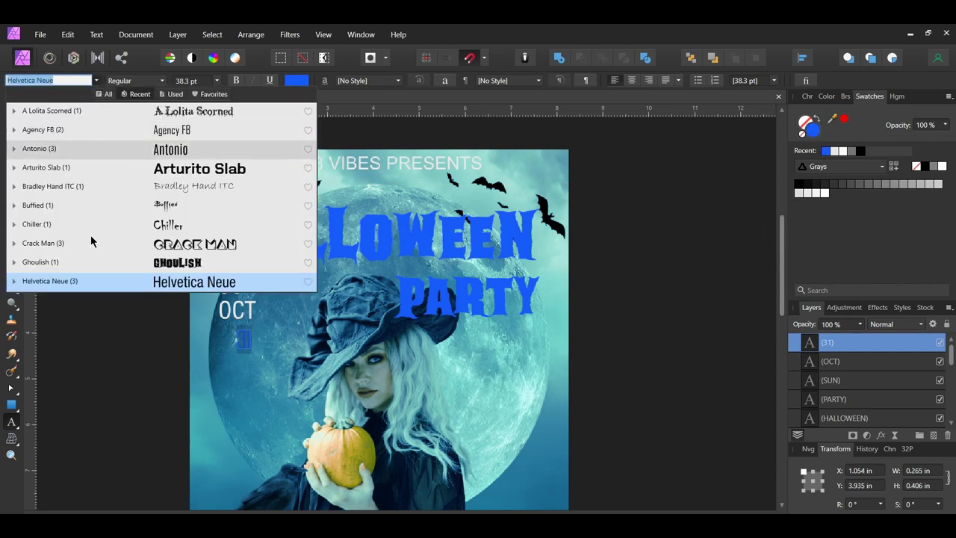
left_click(82, 262)
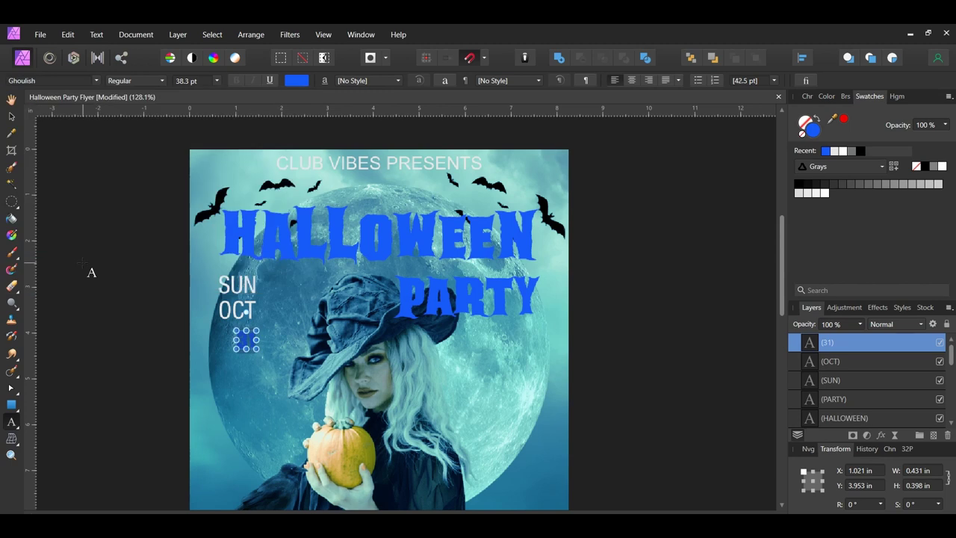
Place the 31 text just right of SUN and OCT and enlarge it to span the height of both lines
key("v")
left_click_drag(247, 342, 277, 294)
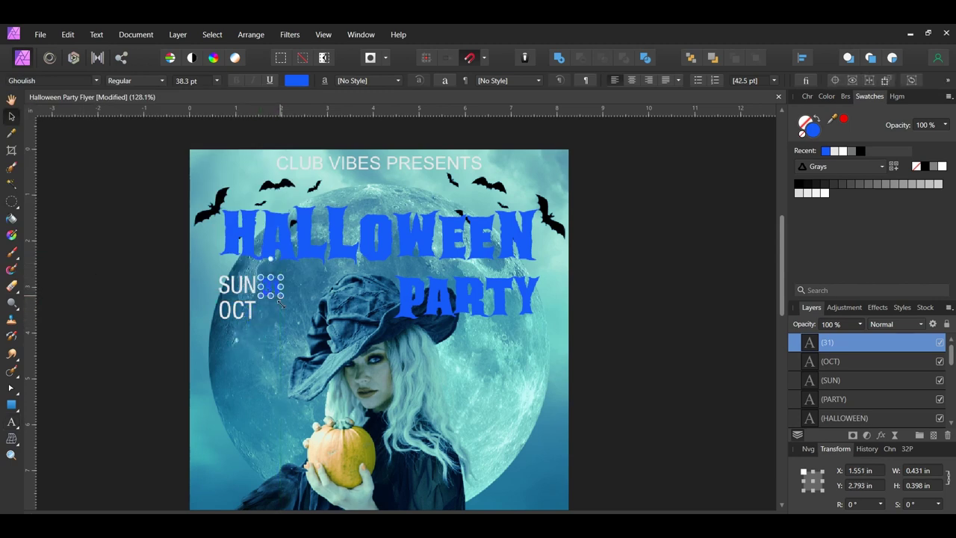
key("ctrl+0")
left_click(225, 478)
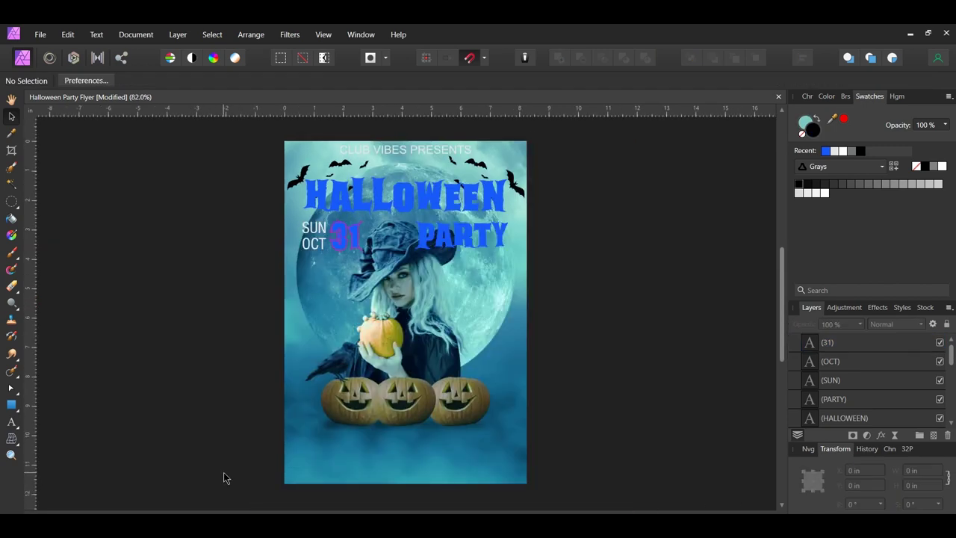
Duplicate the CLUB VIBES PRESENTS text below the jack-o'-lanterns and change the copy's wording to LIVE MUSIC BY DJ GHOST
left_click(387, 152)
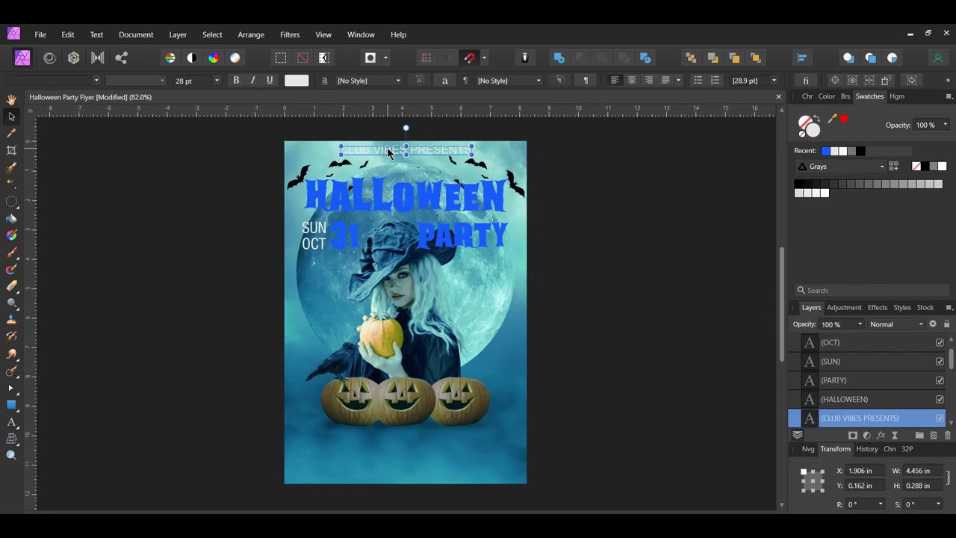
left_click_drag(387, 152, 388, 456)
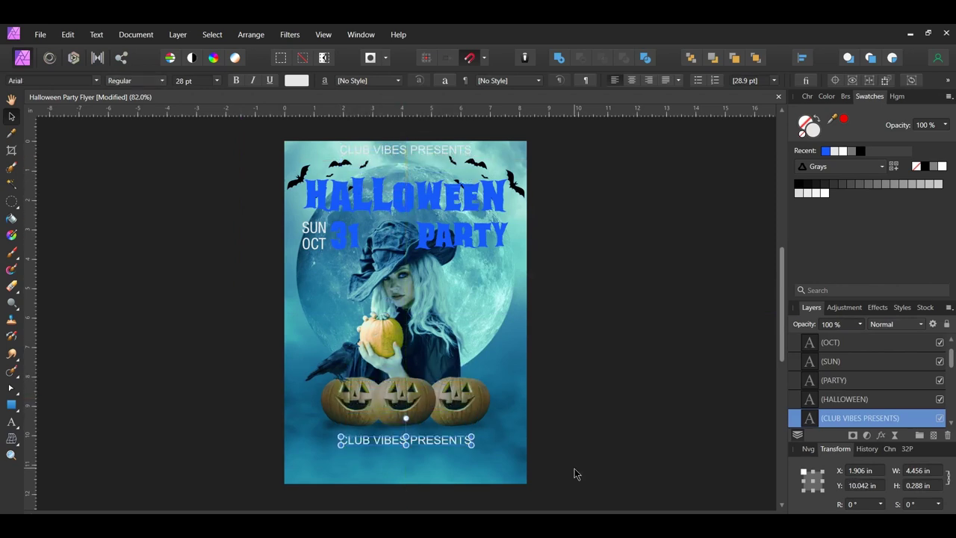
double_click(445, 440)
key("ctrl+a")
type("LIV")
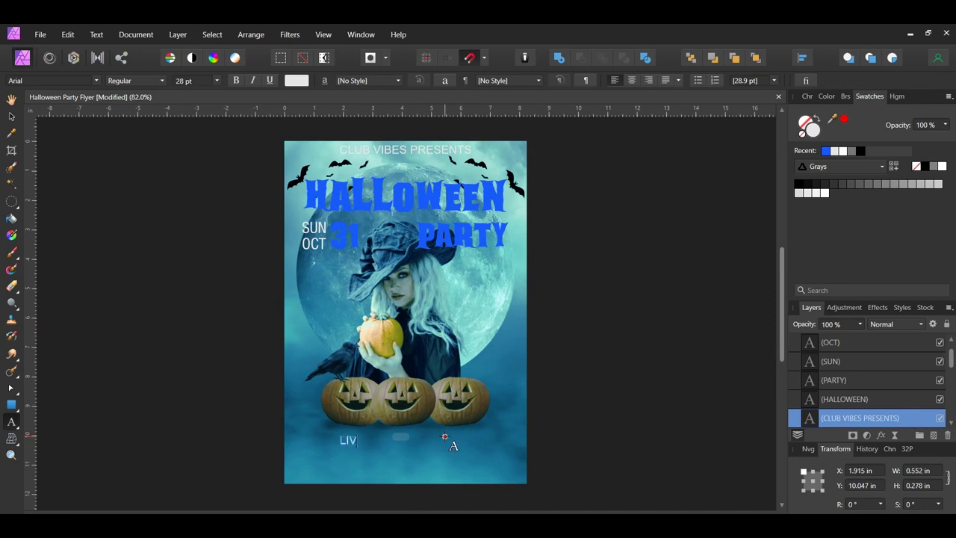
type("E MUSIC BY DJ GHOST")
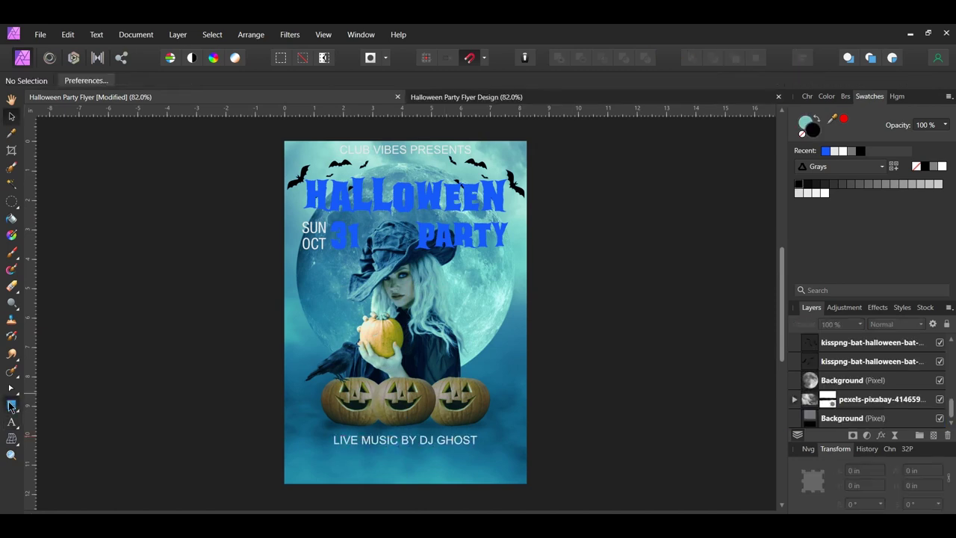
Draw a thin rectangle about 6.77 in wide and 0.03 in high under LIVE MUSIC BY DJ GHOST and fill it with hex DFA62C
left_click(11, 405)
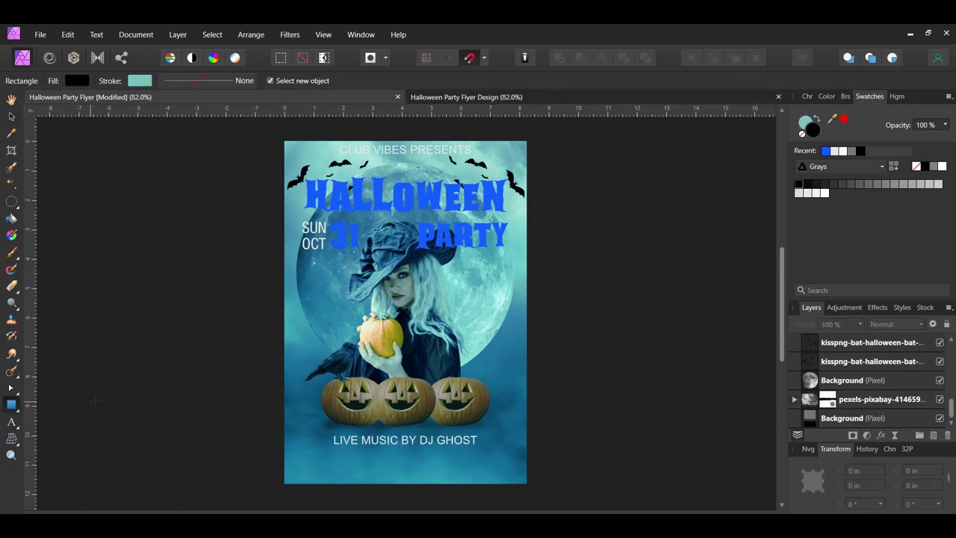
left_click_drag(321, 450, 505, 451)
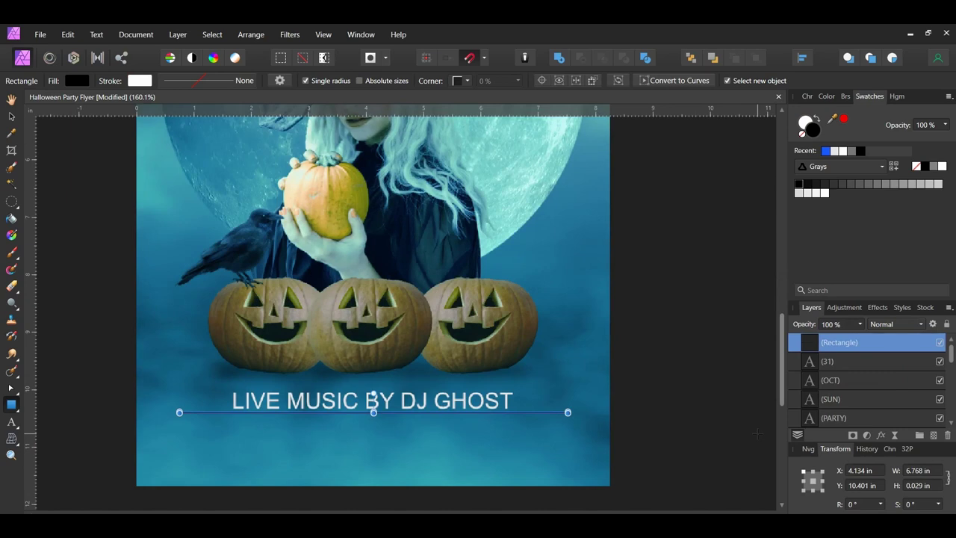
double_click(815, 132)
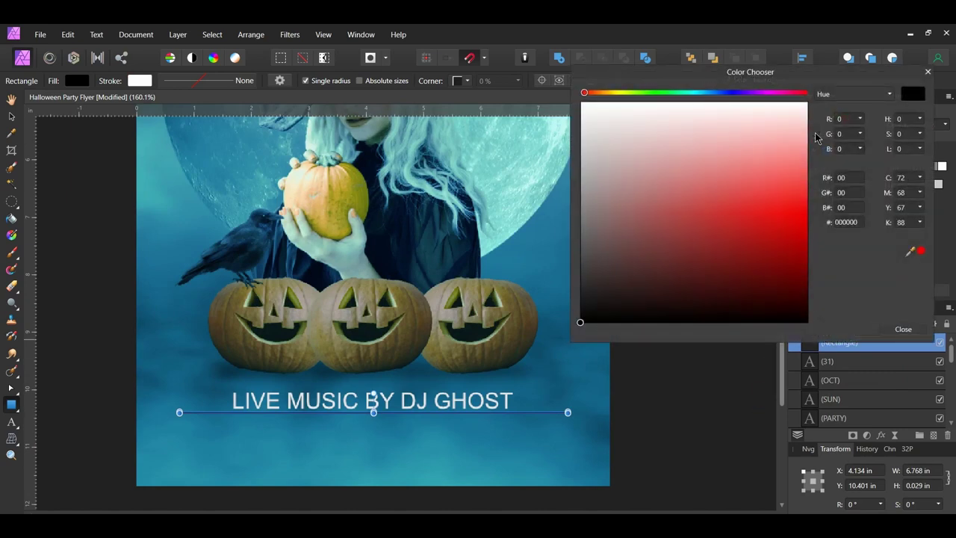
double_click(836, 222)
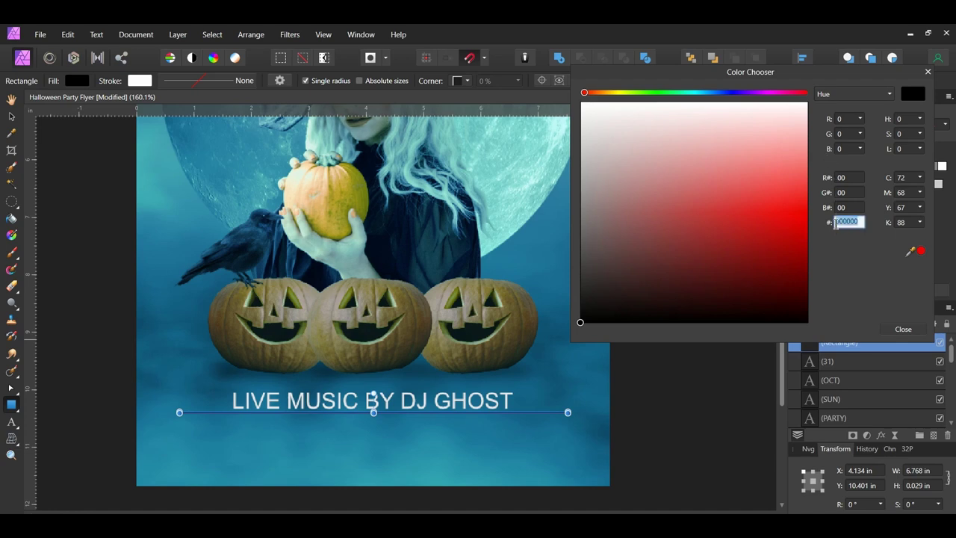
type("DF")
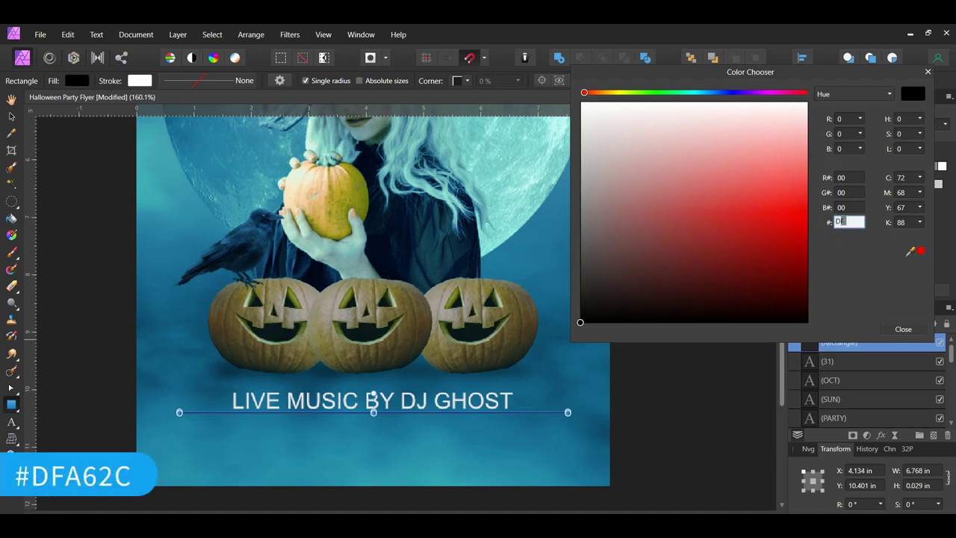
type("A62C")
key("Return")
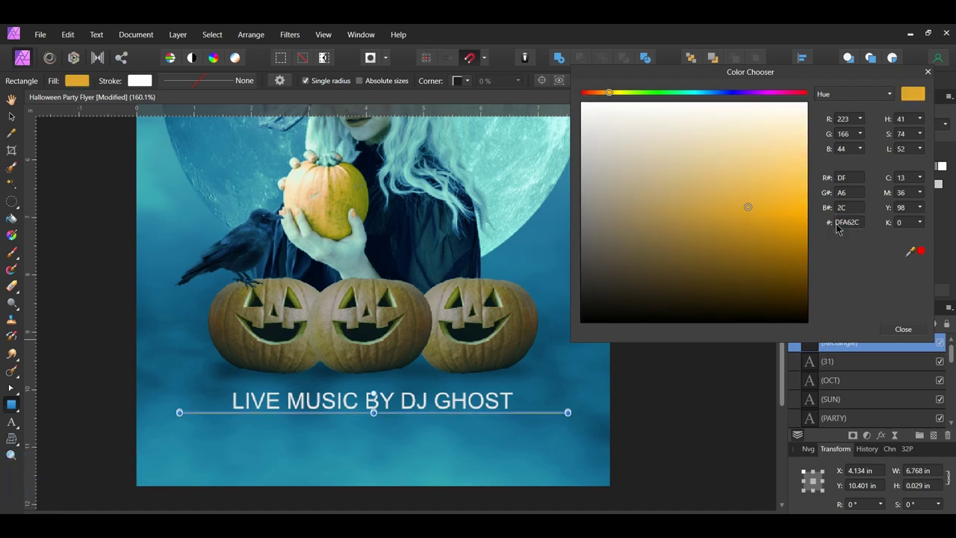
Duplicate LIVE MUSIC BY DJ GHOST below the gold divider, change the copy's wording to ENTRY $25 and shrink it to 16 pt
left_click(927, 72)
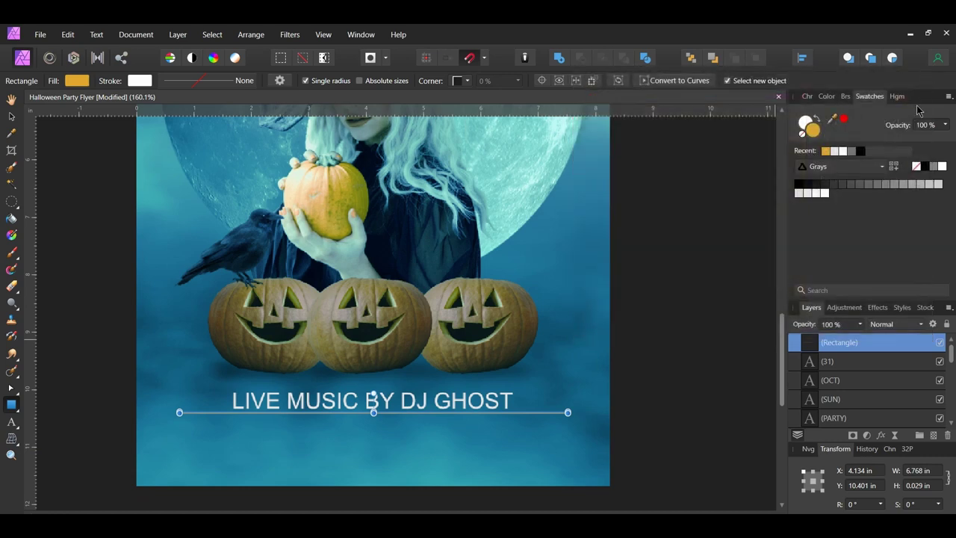
key("v")
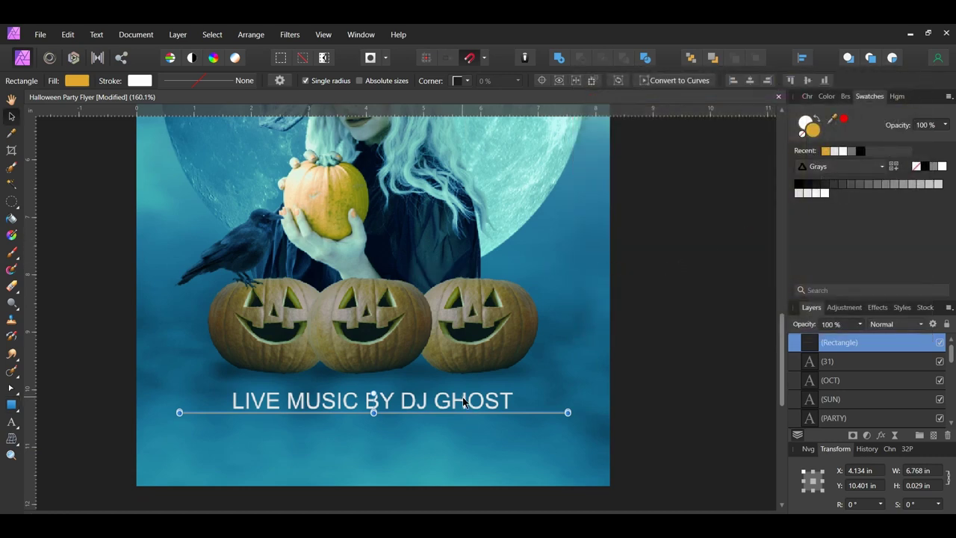
left_click(463, 401)
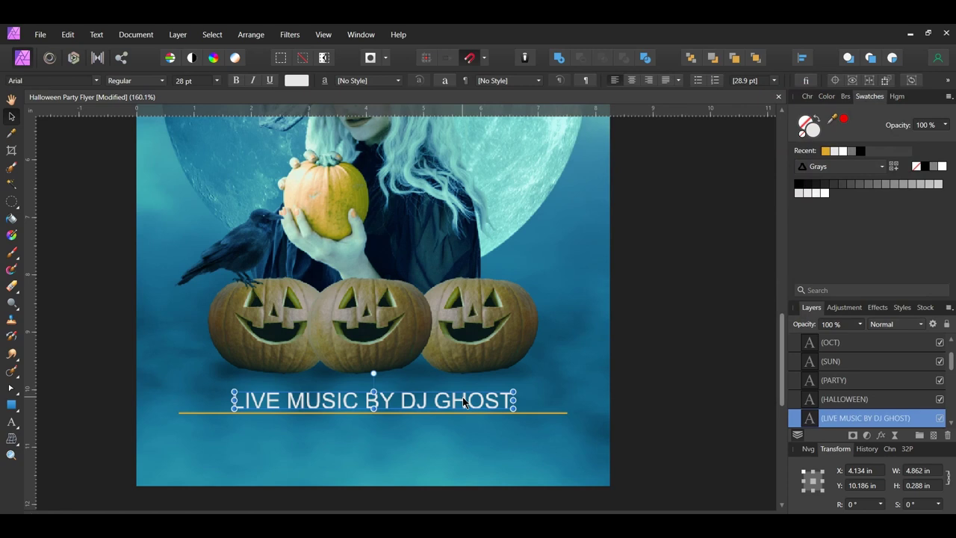
left_click_drag(463, 402, 404, 436)
triple_click(406, 434)
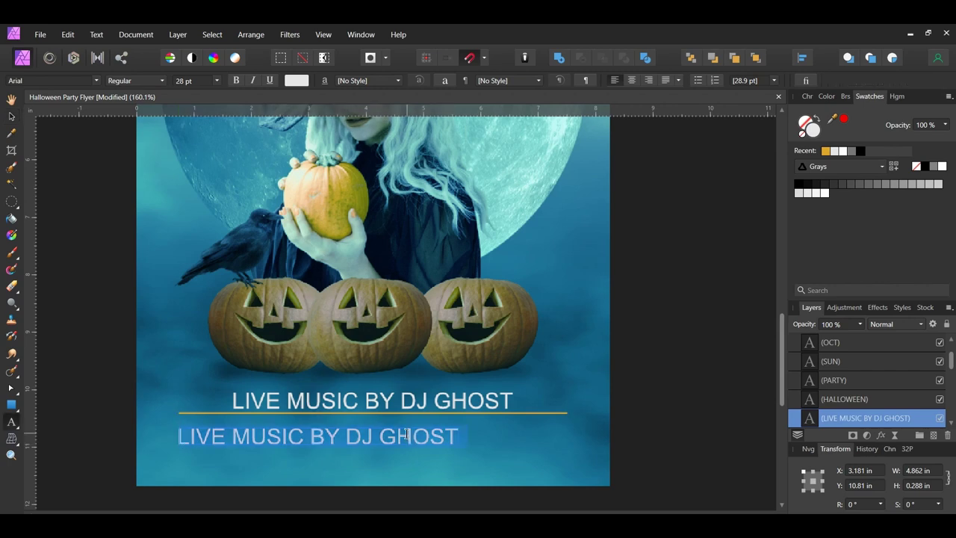
type("ENTRY $25")
key("Escape")
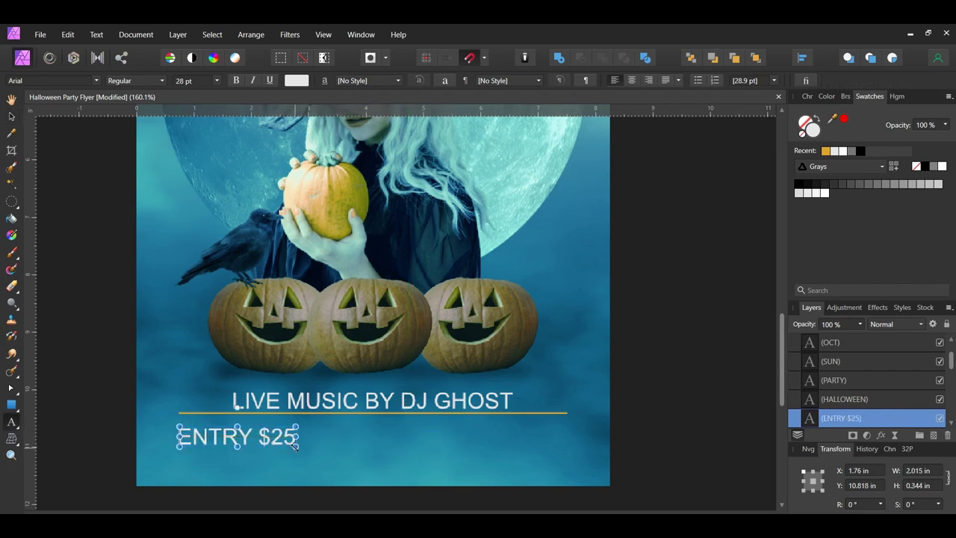
left_click_drag(295, 446, 232, 422)
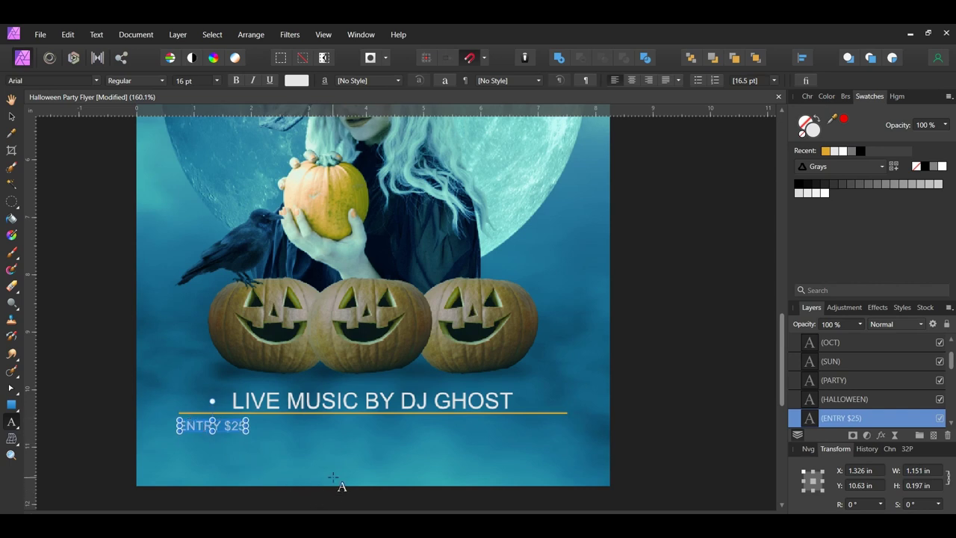
Draw a small gold circle about 0.1 in wide just right of ENTRY $25 as a separator dot
left_click(11, 404)
left_click(62, 98)
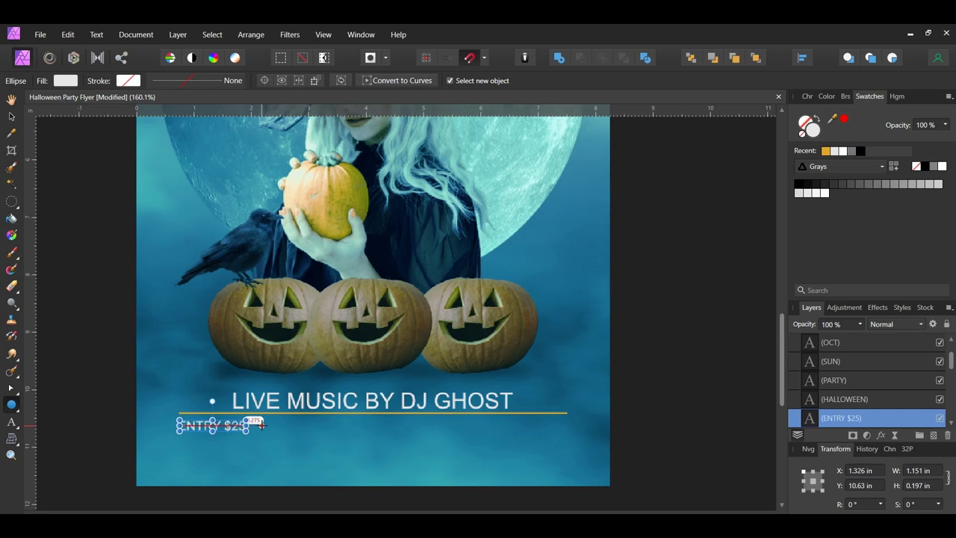
left_click_drag(255, 418, 262, 428)
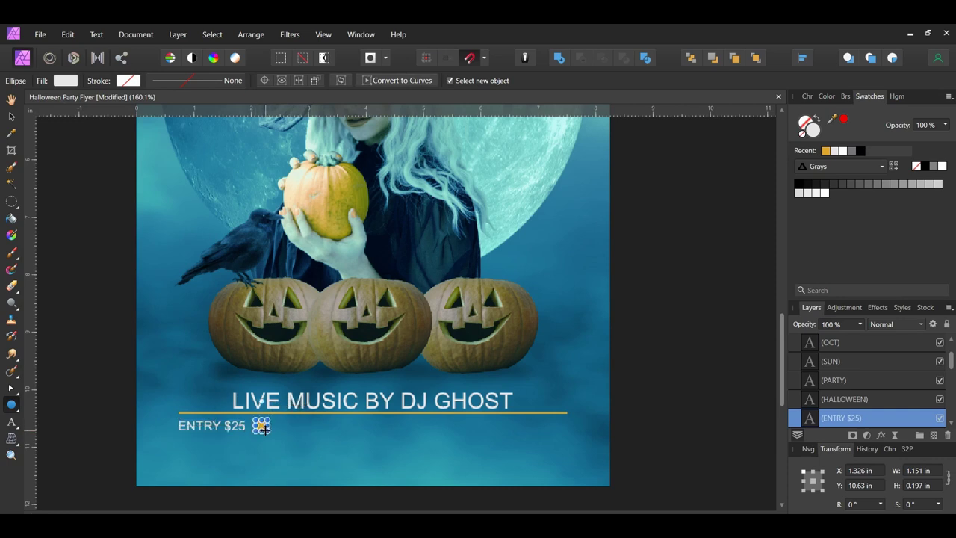
key("v")
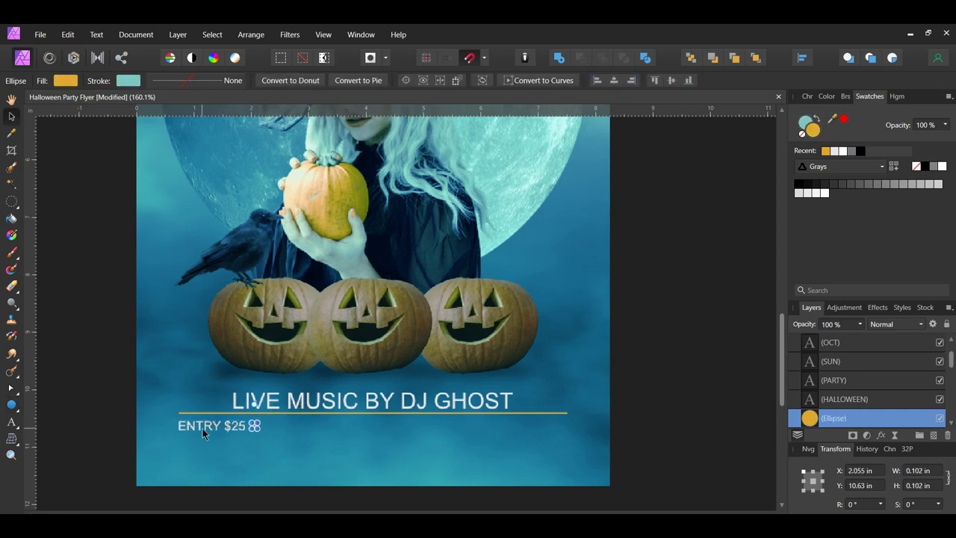
Duplicate ENTRY $25 to the right of the gold dot and change the copy's wording to DOORS OPEN 9 PM
left_click(204, 431)
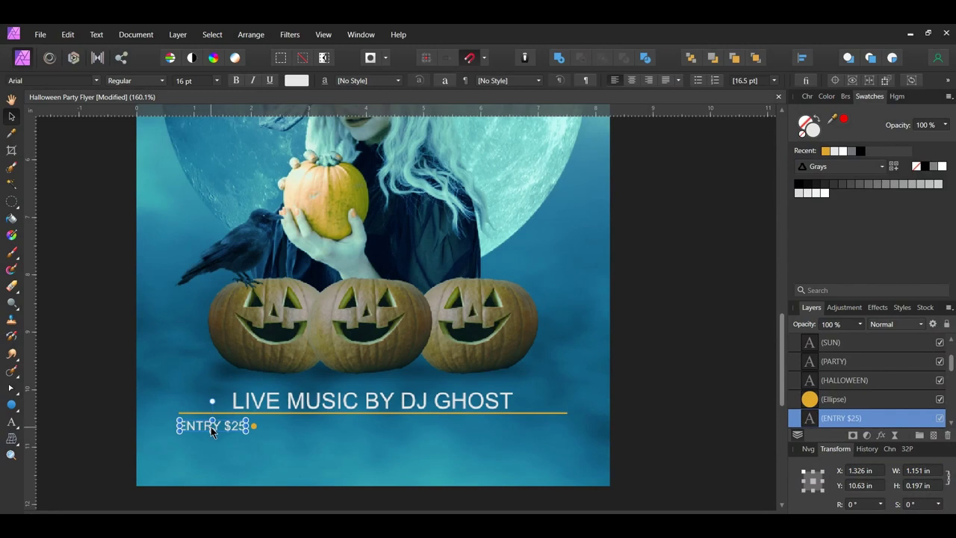
left_click_drag(211, 431, 297, 433, "alt")
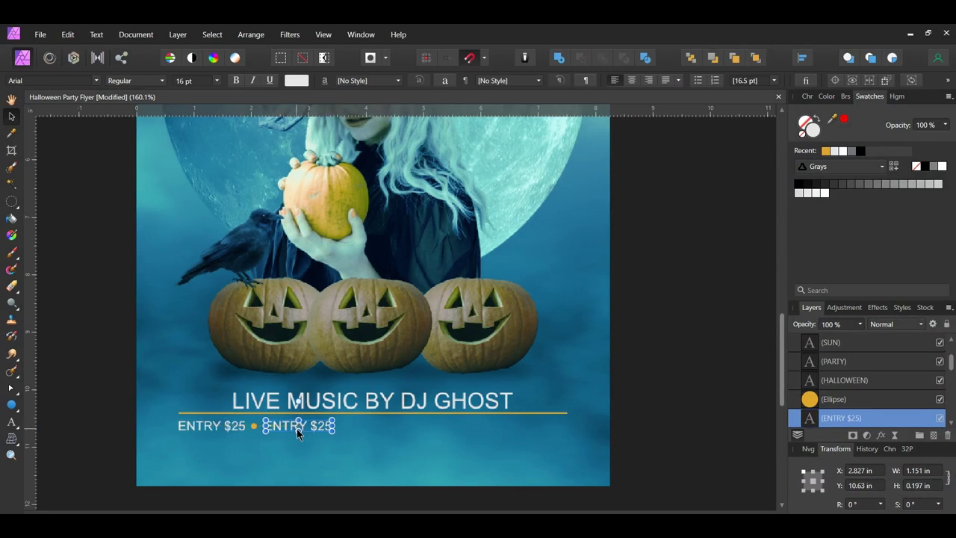
double_click(317, 426)
key("ctrl+a")
type("D")
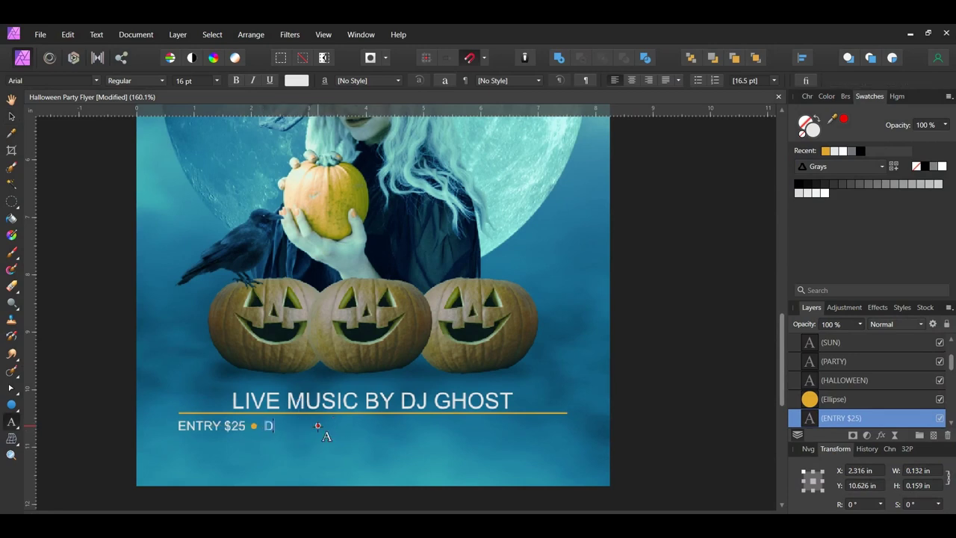
type("OORS OPEN 9 PM")
key("Escape")
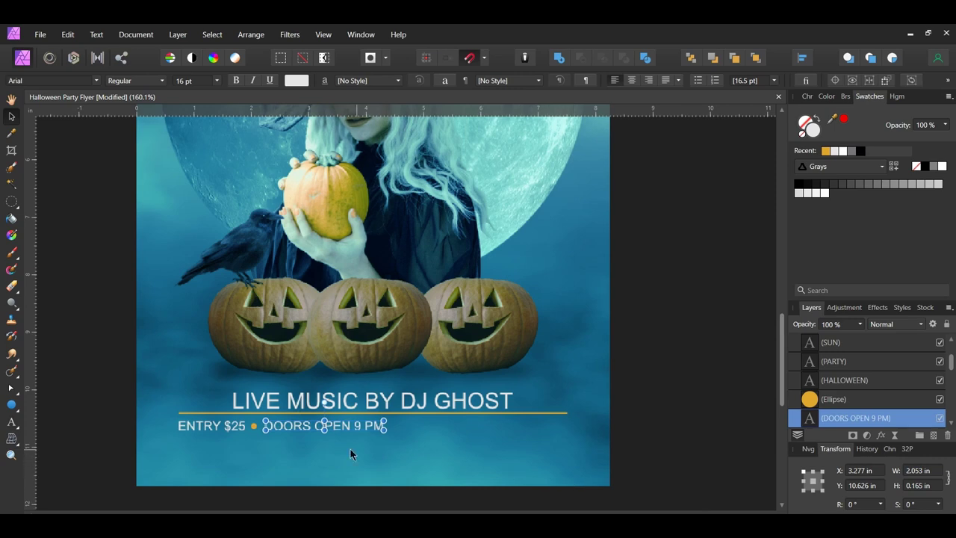
Duplicate the gold dot after DOORS OPEN 9 PM and add a copy of that text beyond it reading FREE DRINKS TIL 11 PM
left_click(254, 426, "shift")
left_click(253, 426)
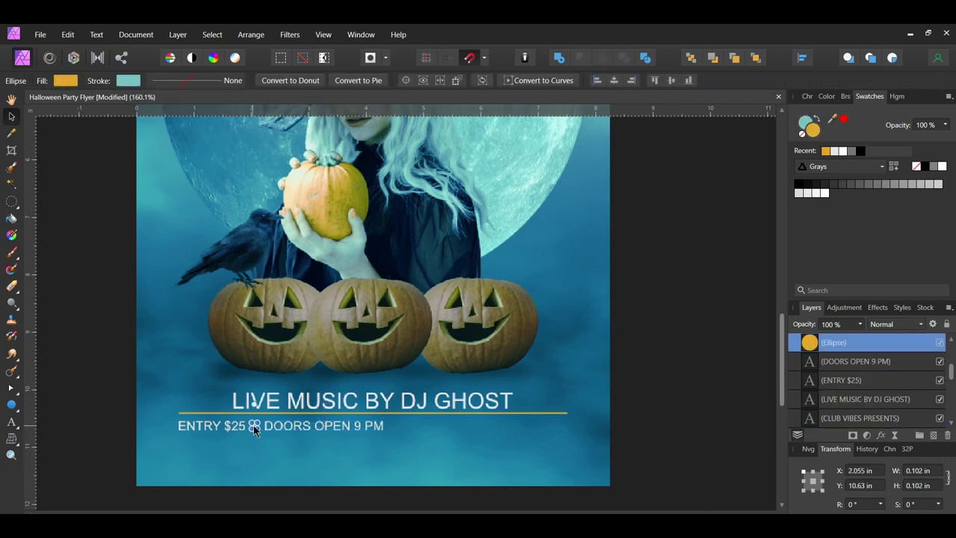
left_click_drag(252, 426, 396, 429)
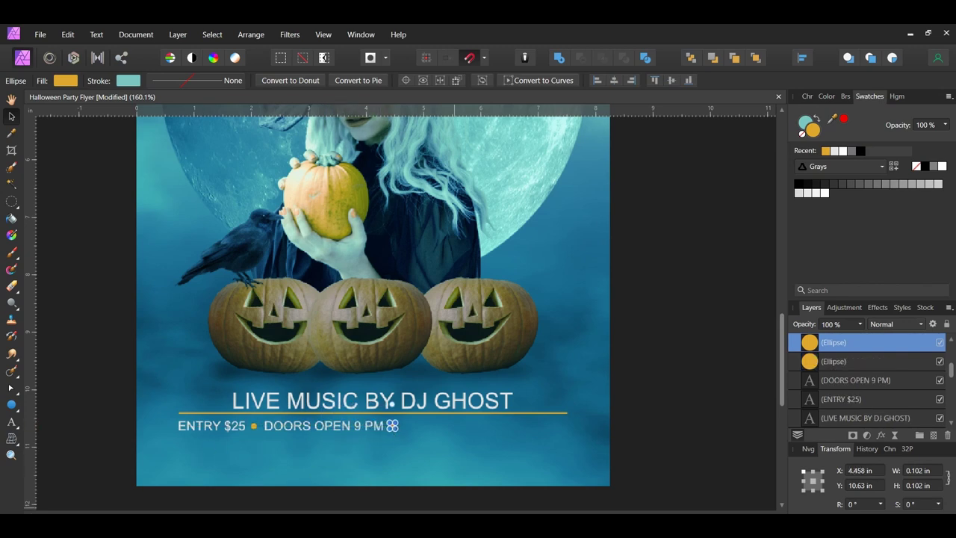
left_click_drag(326, 436, 465, 435)
key("t")
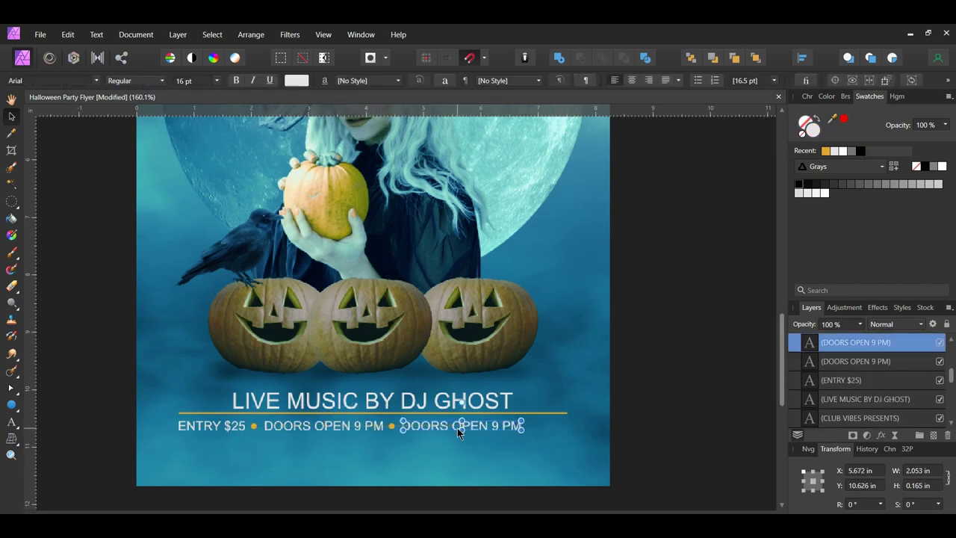
key("ctrl+a")
key("ctrl+v")
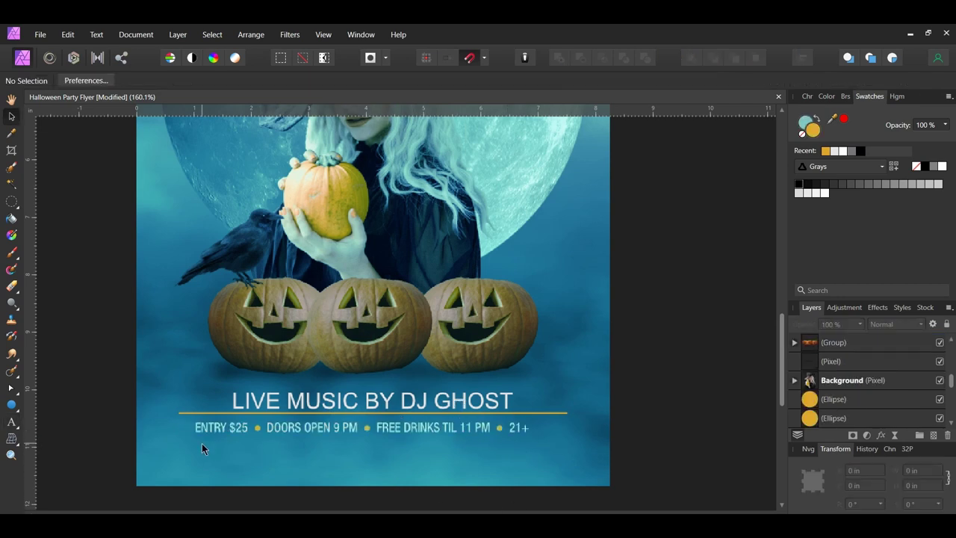
left_click(201, 444)
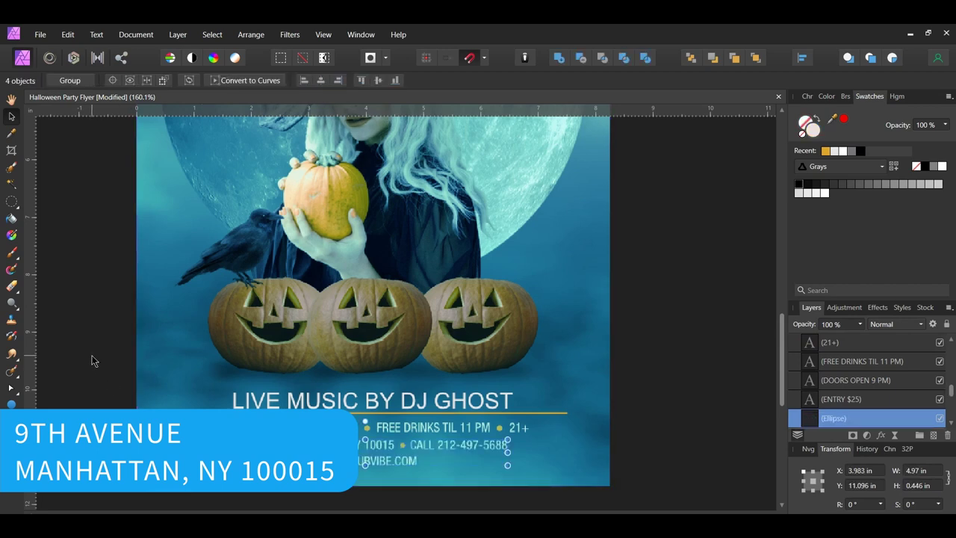
left_click(91, 361)
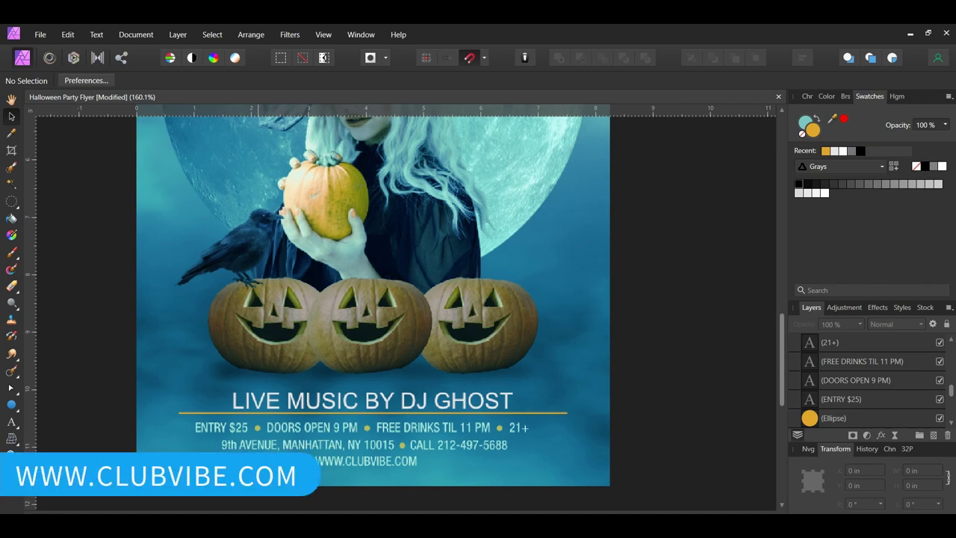
Rotate the moon image behind the witch well past a quarter turn, constraining the angle to fixed increments, and deselect it
key("ctrl+0")
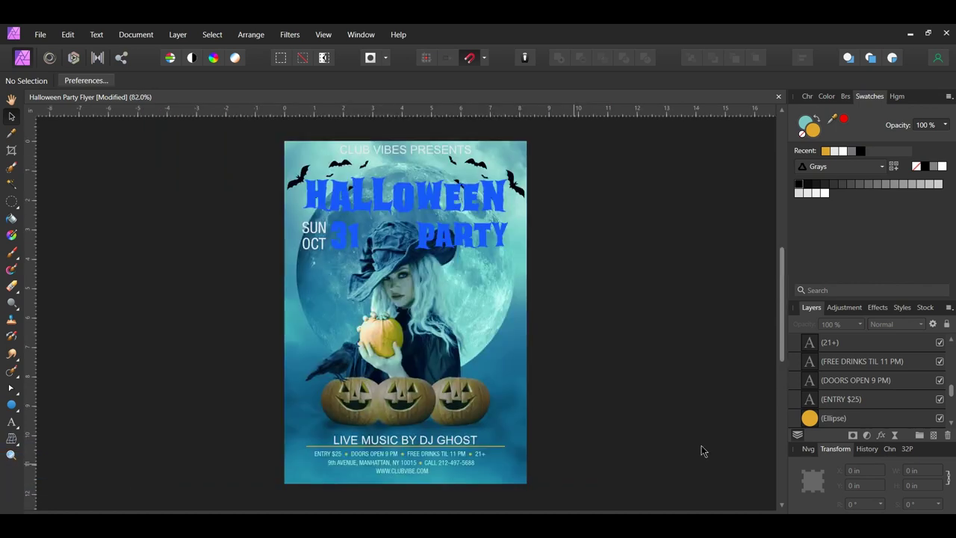
scroll(866, 380, "down", 3)
left_click(874, 380)
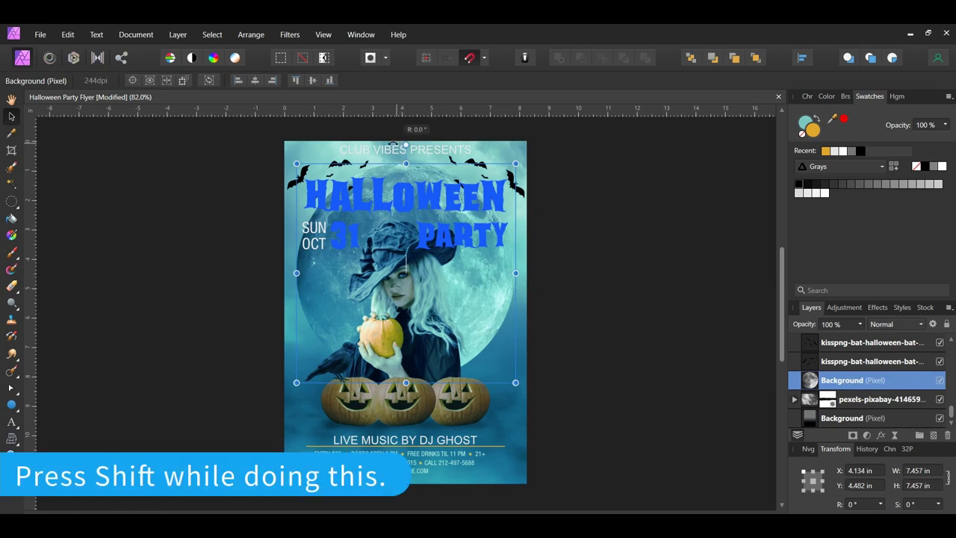
left_click_drag(405, 144, 340, 345)
left_click(134, 235)
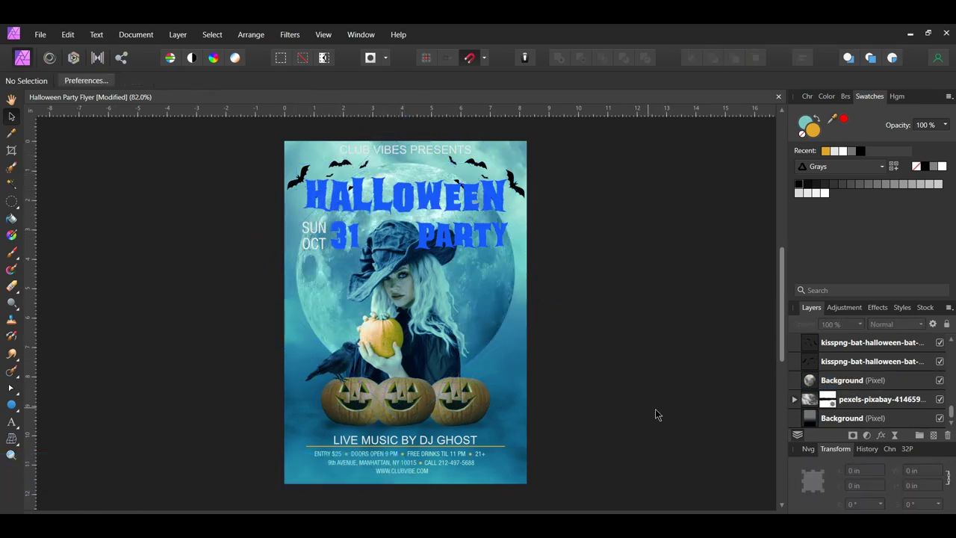